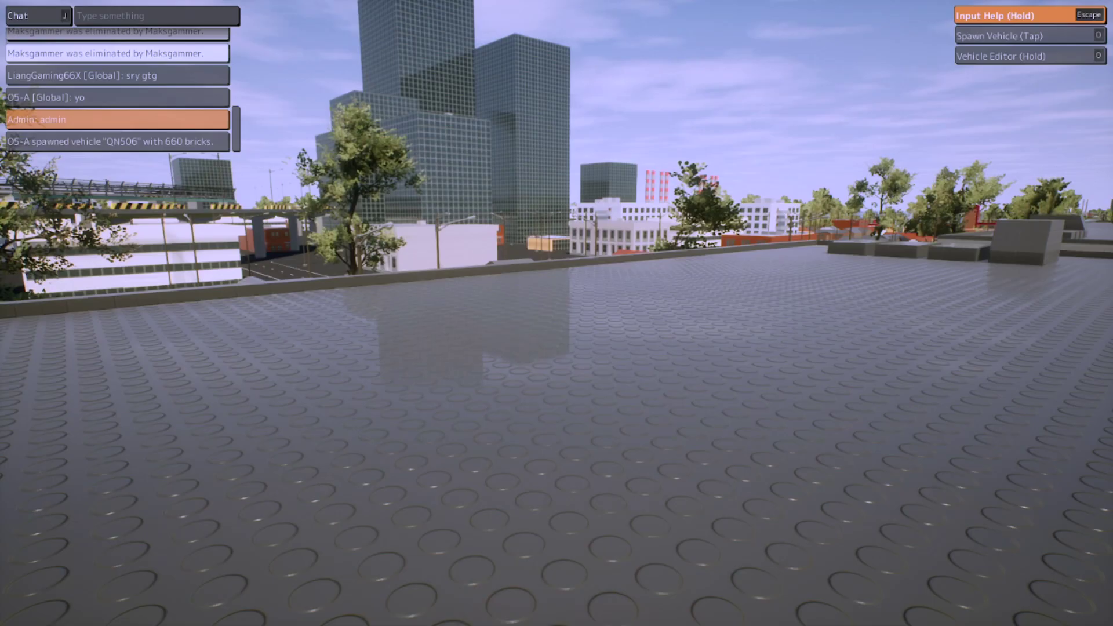
# - Open the chat and send the message "Hello world" in the Admin channel
pyautogui.press('Escape')
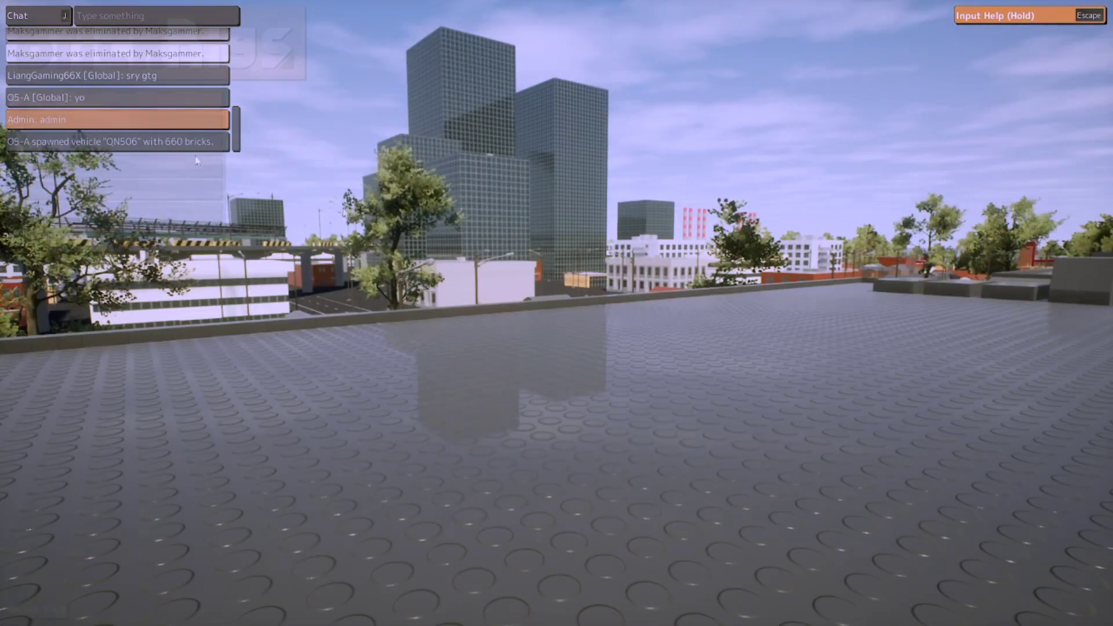
pyautogui.press('Escape')
pyautogui.press('j')
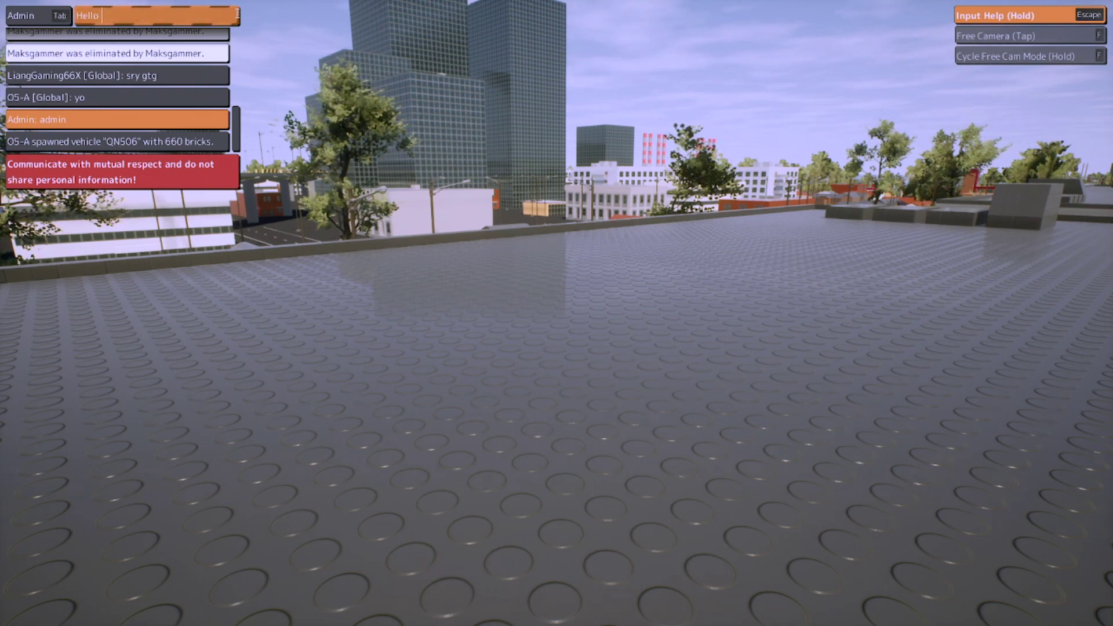
pyautogui.write('ld')
pyautogui.press('Return')
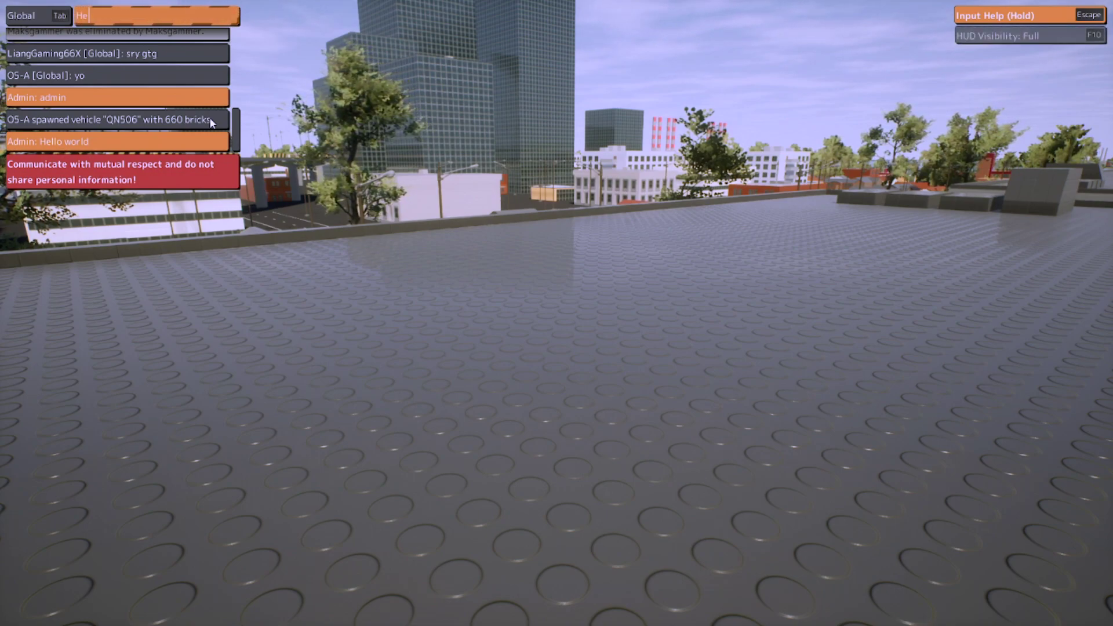
# - Send the message "Hello wolrd" in the Global chat channel and leave the chat
pyautogui.write('lrd')
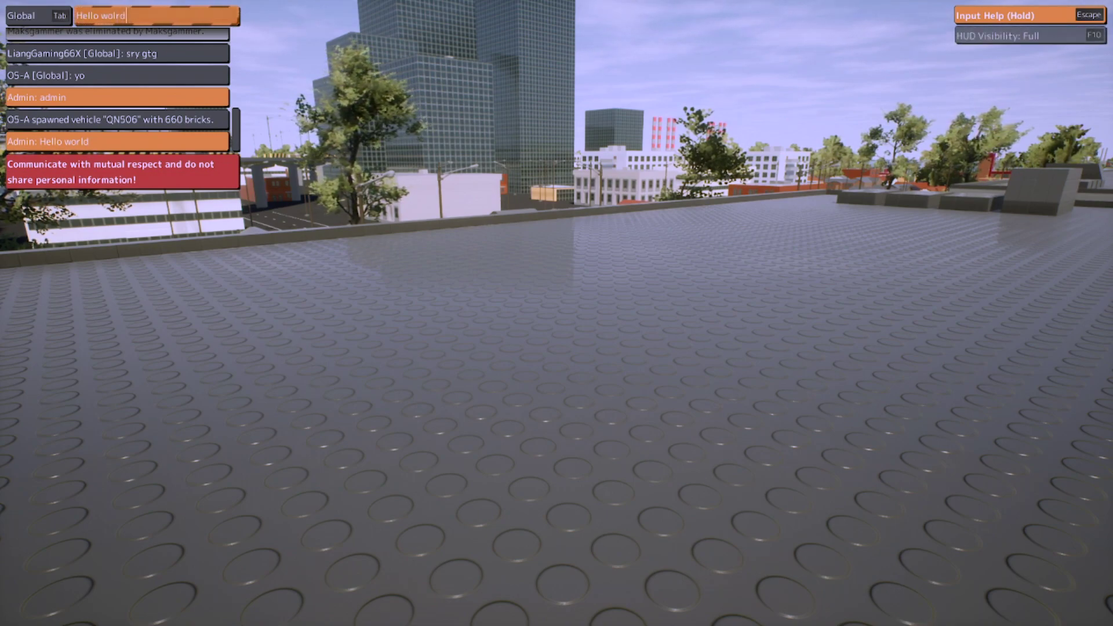
pyautogui.press('Return')
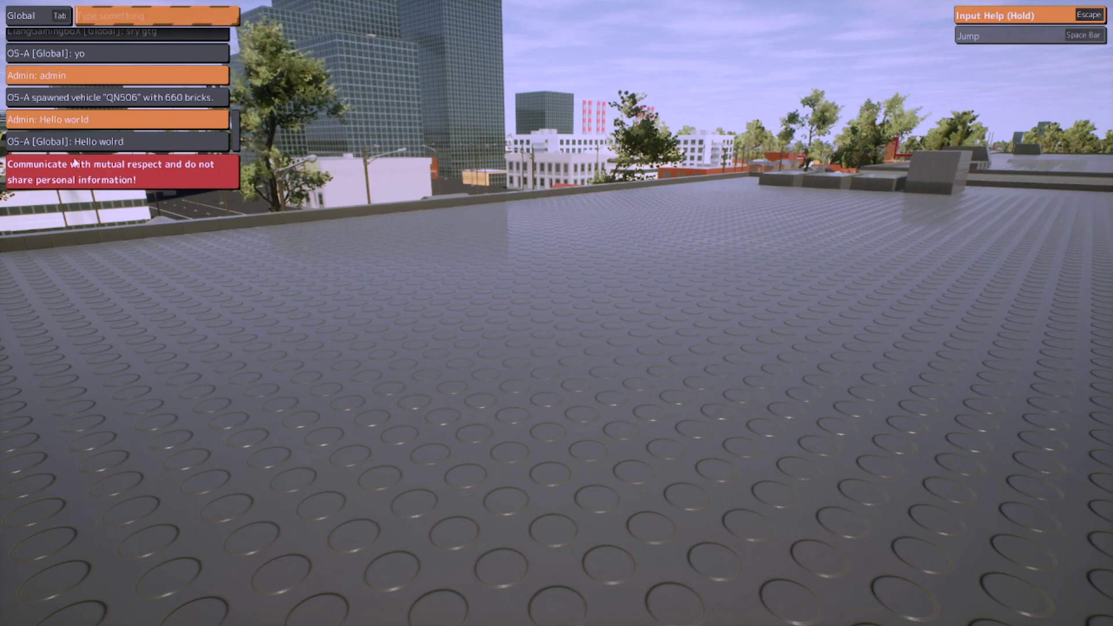
pyautogui.press('Escape')
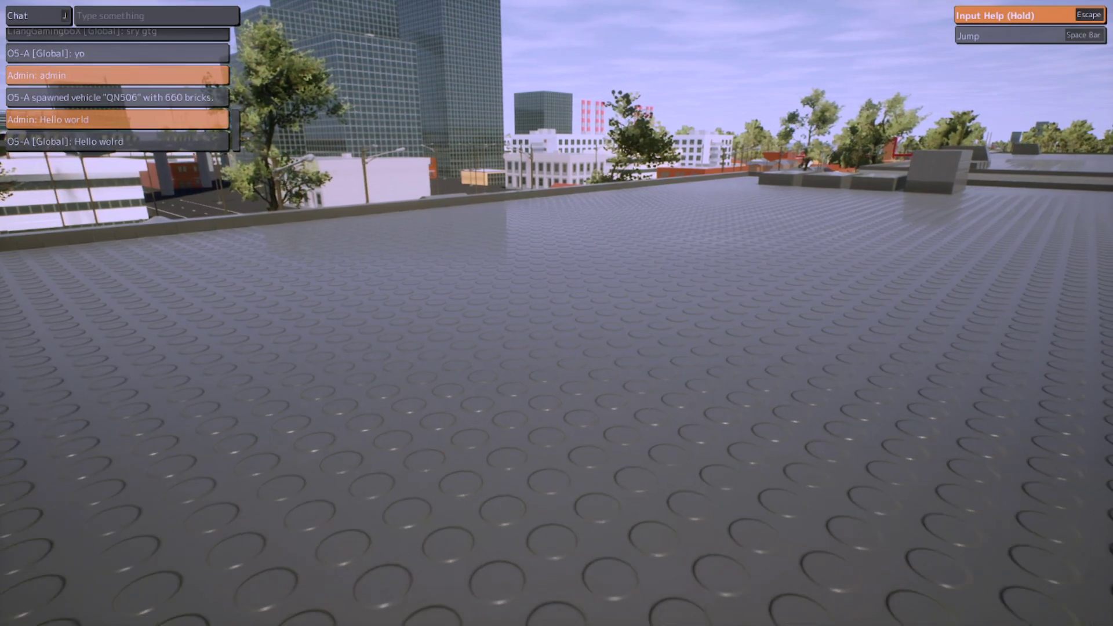
# - View the match's teams and players overview and the list of banned players
pyautogui.press('w')
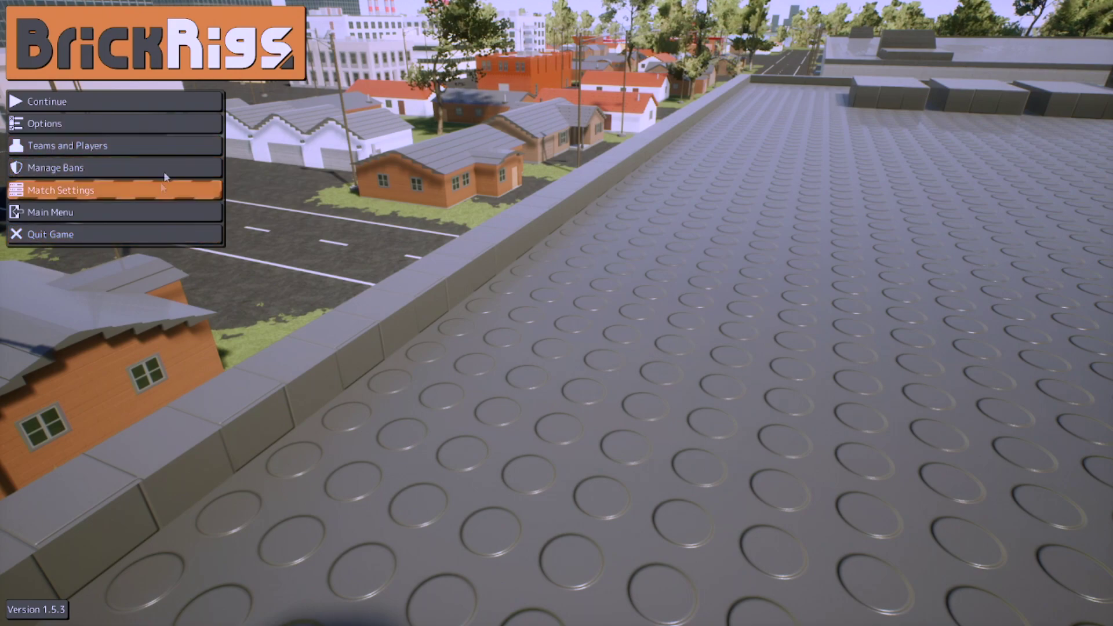
pyautogui.click(198, 146)
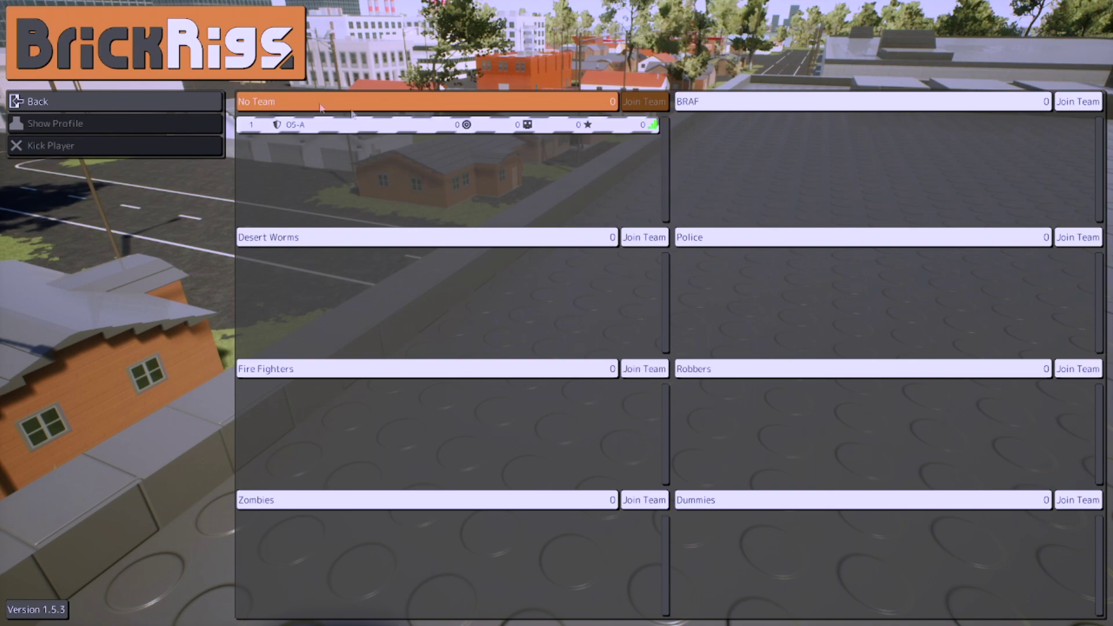
pyautogui.click(183, 105)
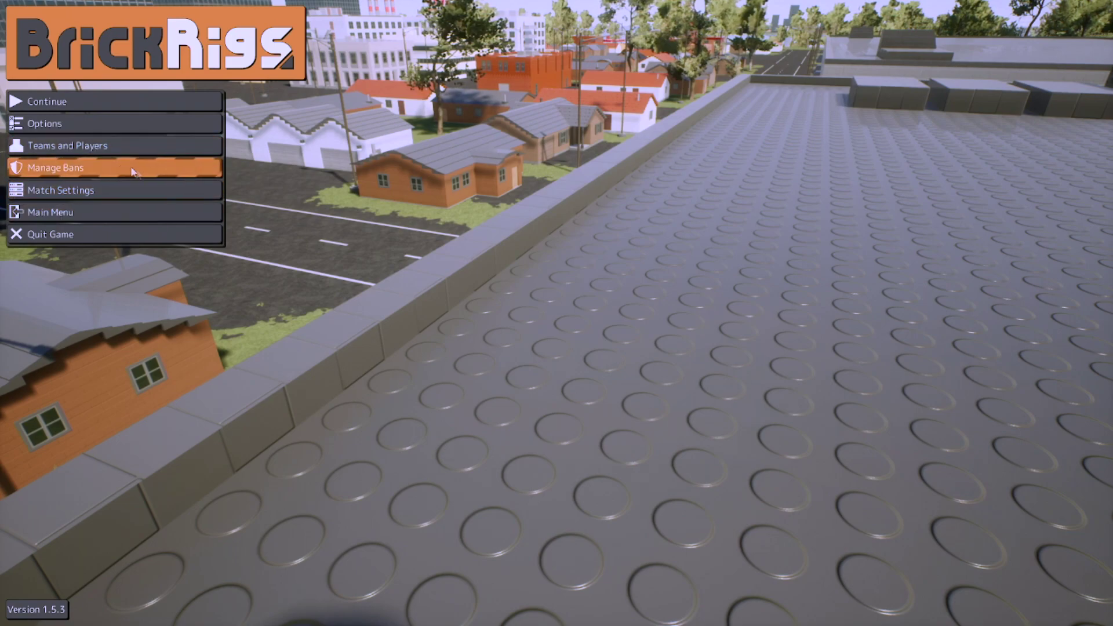
pyautogui.click(90, 167)
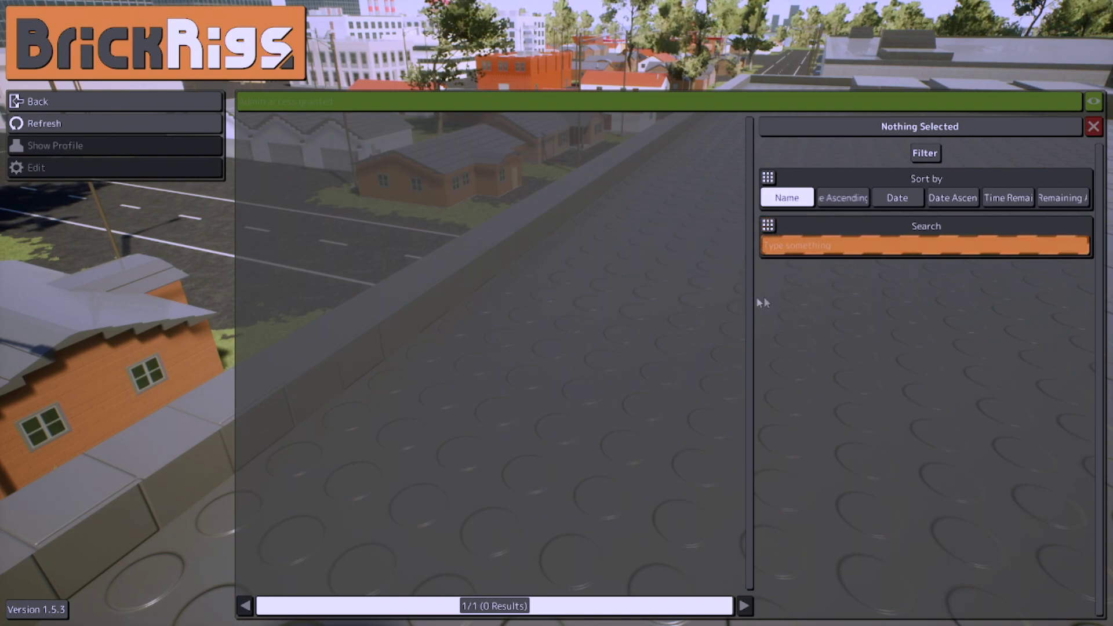
pyautogui.click(171, 103)
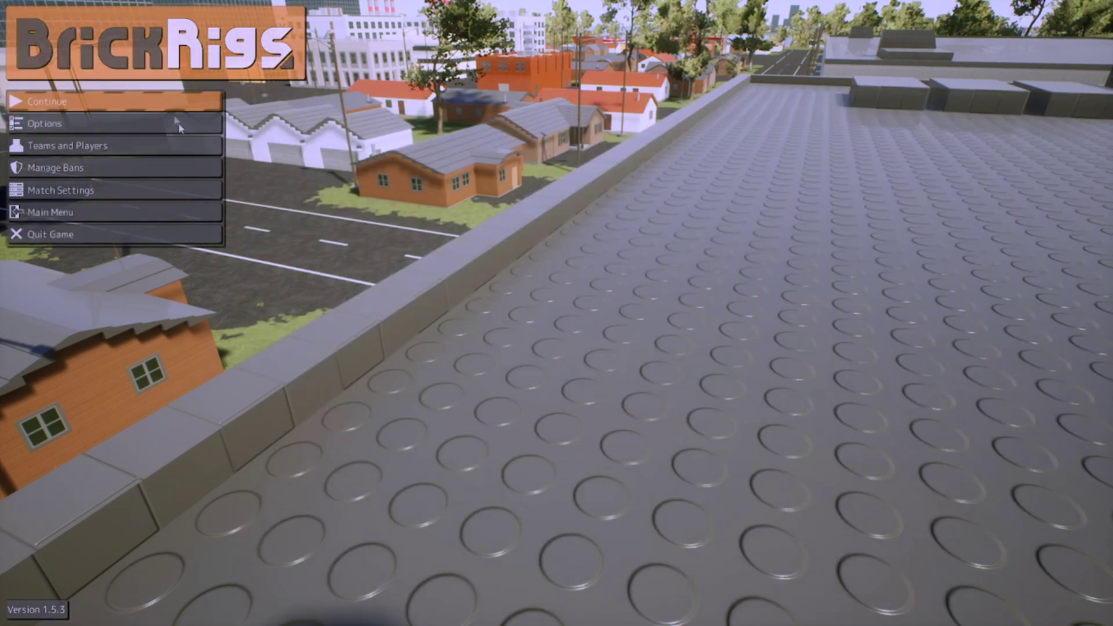
# - Open the match settings and look through the options, including the server name field
pyautogui.click(181, 190)
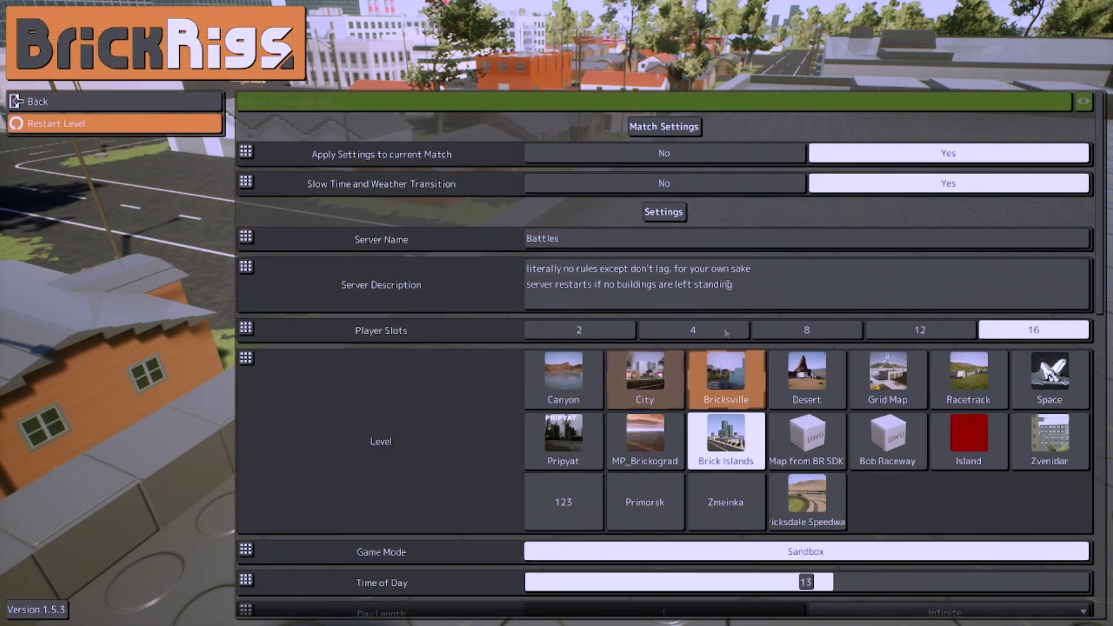
pyautogui.scroll(-3, 418, 414)
pyautogui.scroll(3, 417, 319)
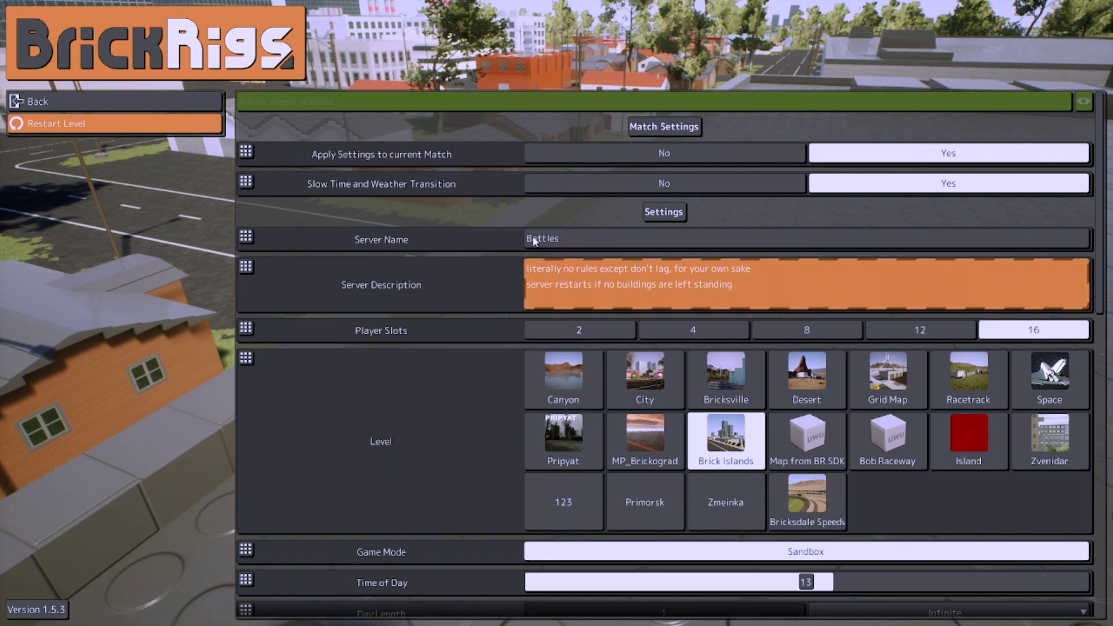
pyautogui.click(581, 238)
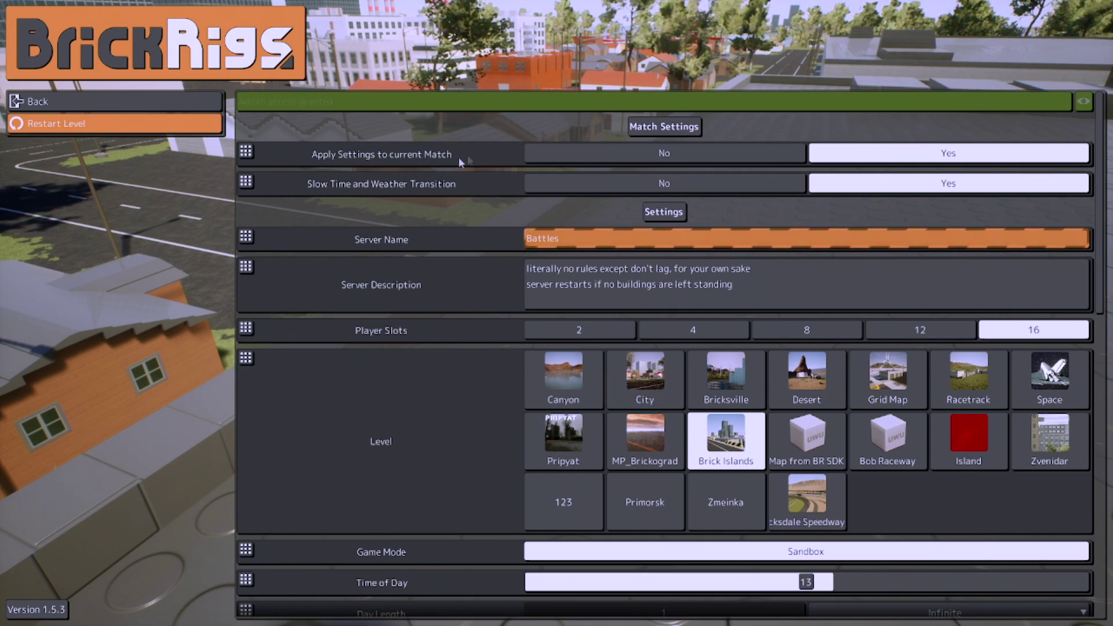
# - Disable applying settings to the current match, set the time of day to 19 and leave the match settings
pyautogui.click(586, 155)
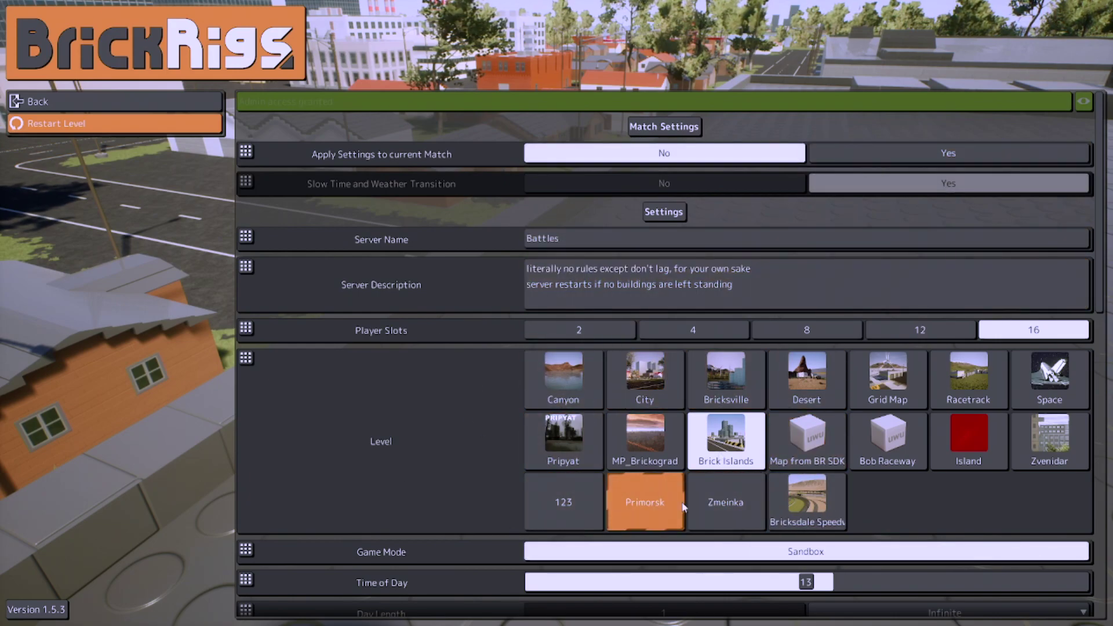
pyautogui.scroll(-3, 626, 507)
pyautogui.scroll(2, 667, 324)
pyautogui.scroll(1, 557, 197)
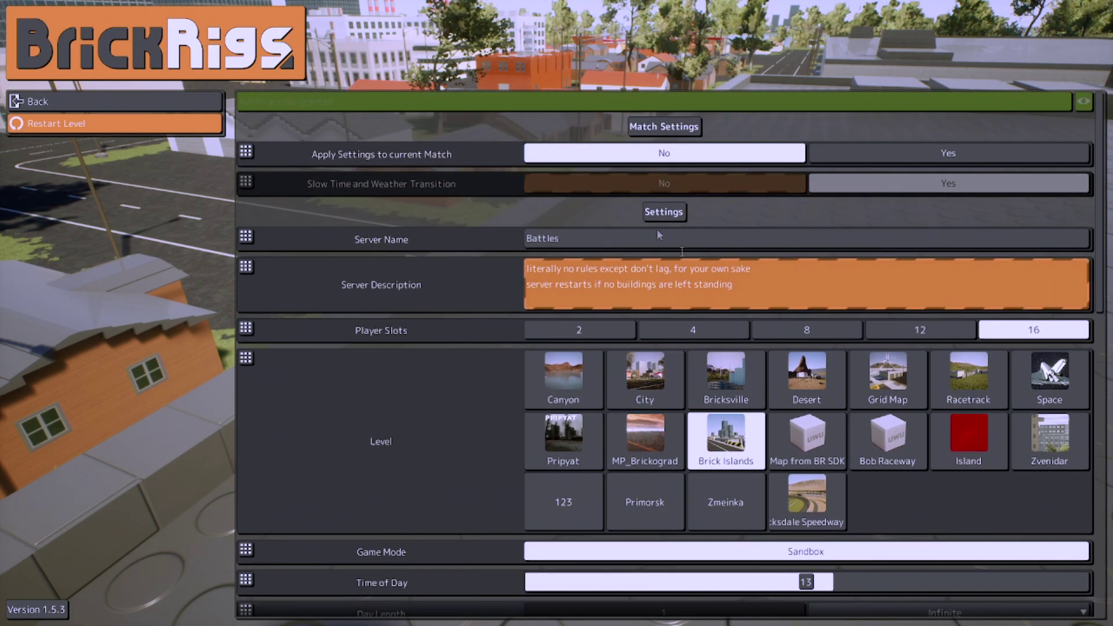
pyautogui.scroll(-3, 713, 359)
pyautogui.moveTo(786, 501); pyautogui.dragTo(327, 503)
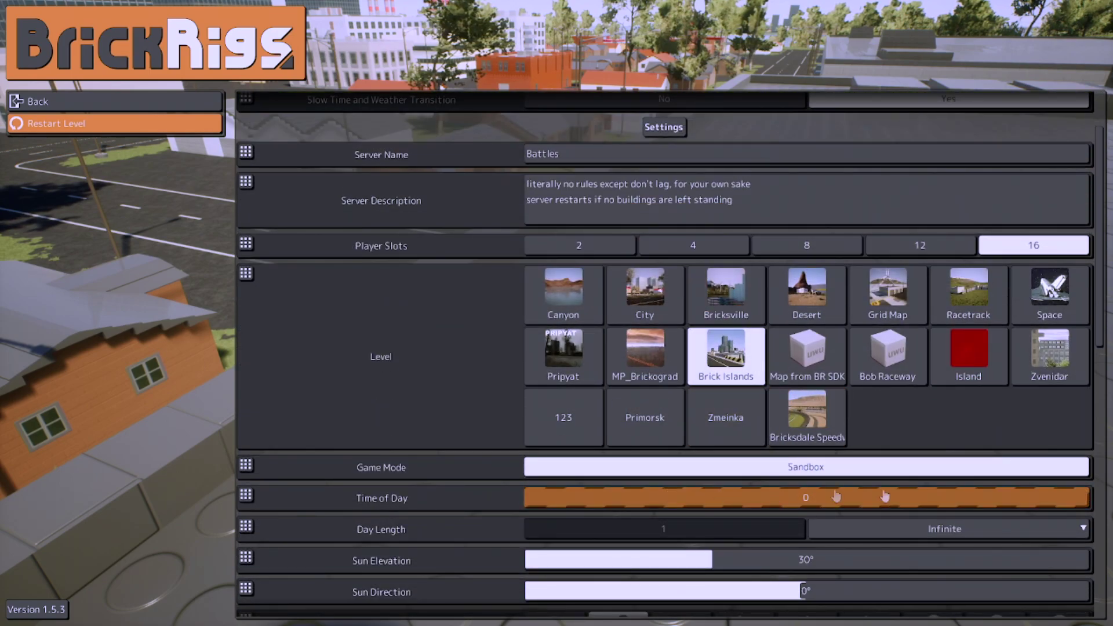
pyautogui.moveTo(574, 497); pyautogui.dragTo(966, 497)
pyautogui.scroll(3, 260, 618)
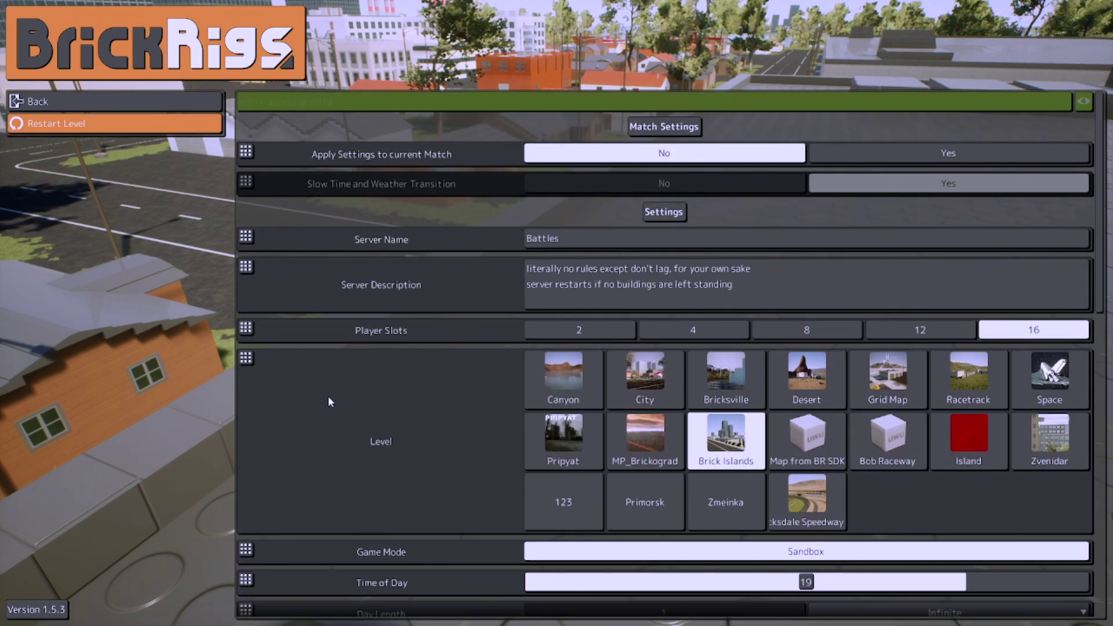
pyautogui.press('Escape')
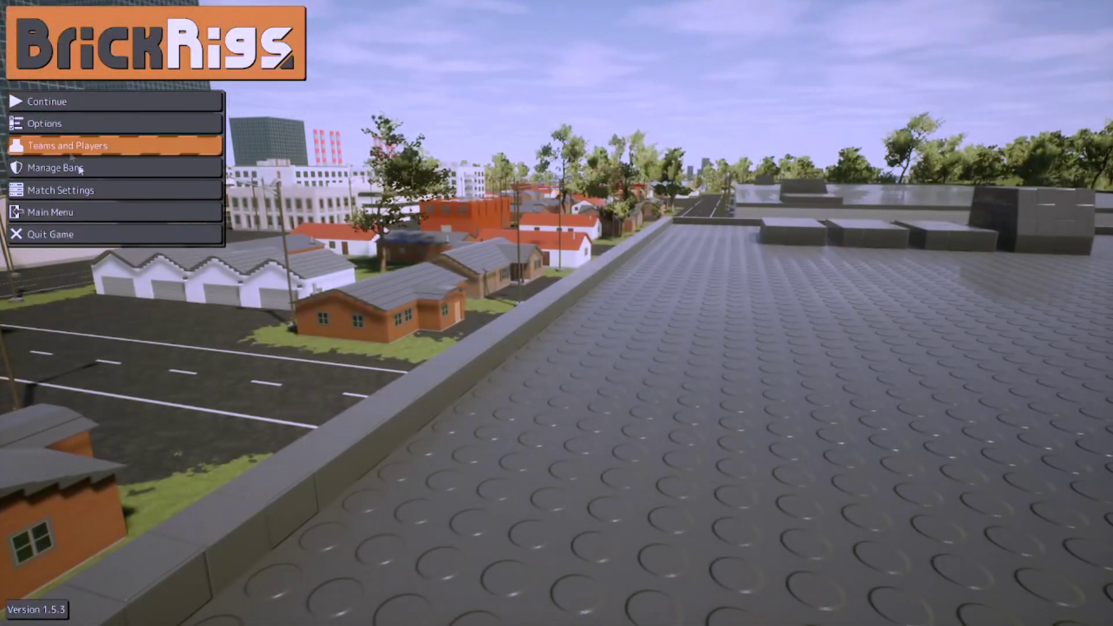
# - Enable applying settings to the current match and set the time of day to 12
pyautogui.click(107, 185)
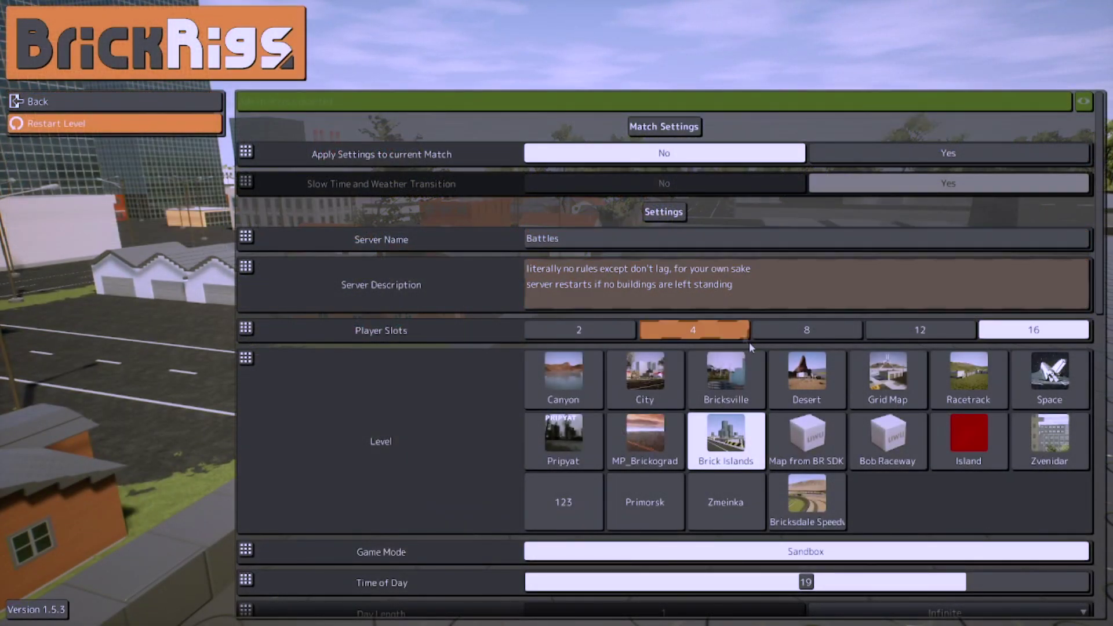
pyautogui.click(905, 154)
pyautogui.scroll(-2, 765, 493)
pyautogui.scroll(-1, 764, 493)
pyautogui.moveTo(927, 527); pyautogui.dragTo(832, 527)
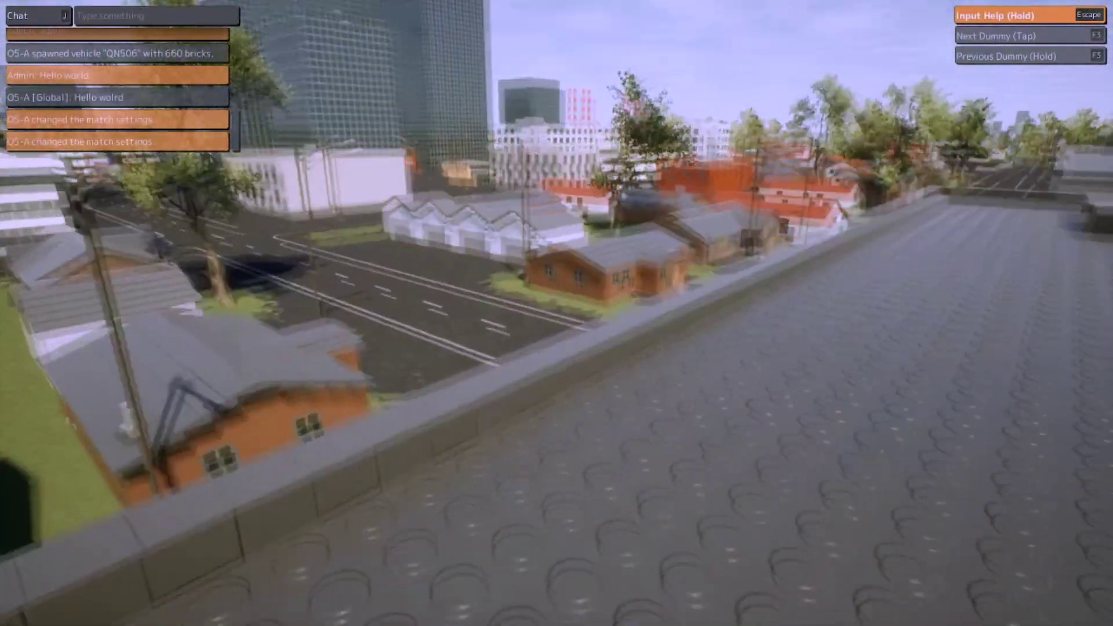
# - Reopen the match settings and examine the Player Slots entry and the description of the Sandbox game mode
pyautogui.press('Escape')
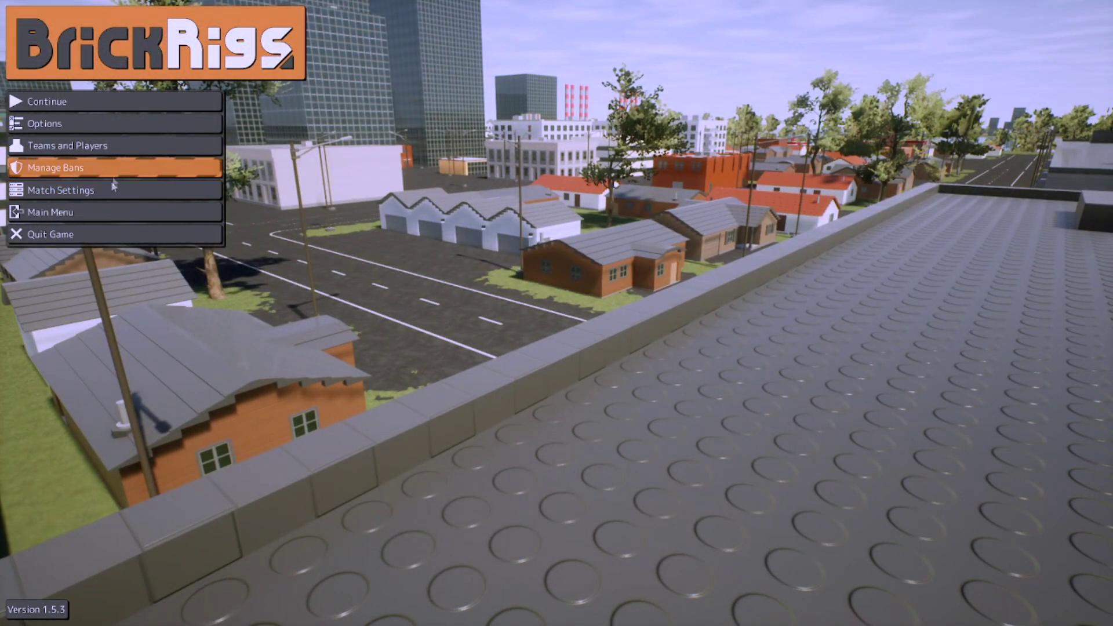
pyautogui.click(110, 184)
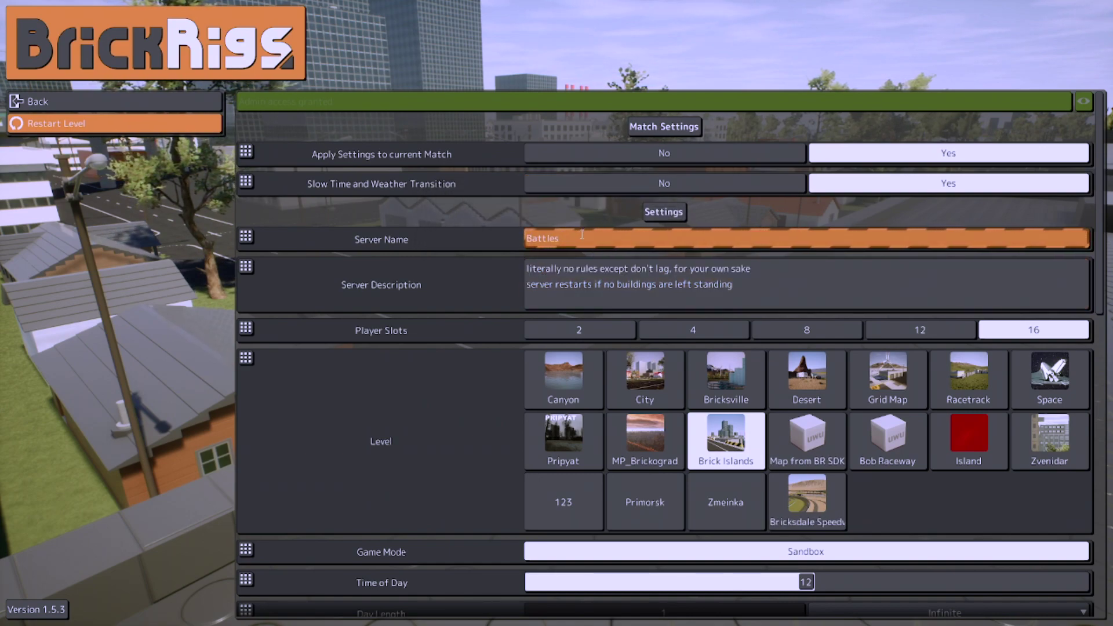
pyautogui.click(244, 330)
pyautogui.click(271, 381)
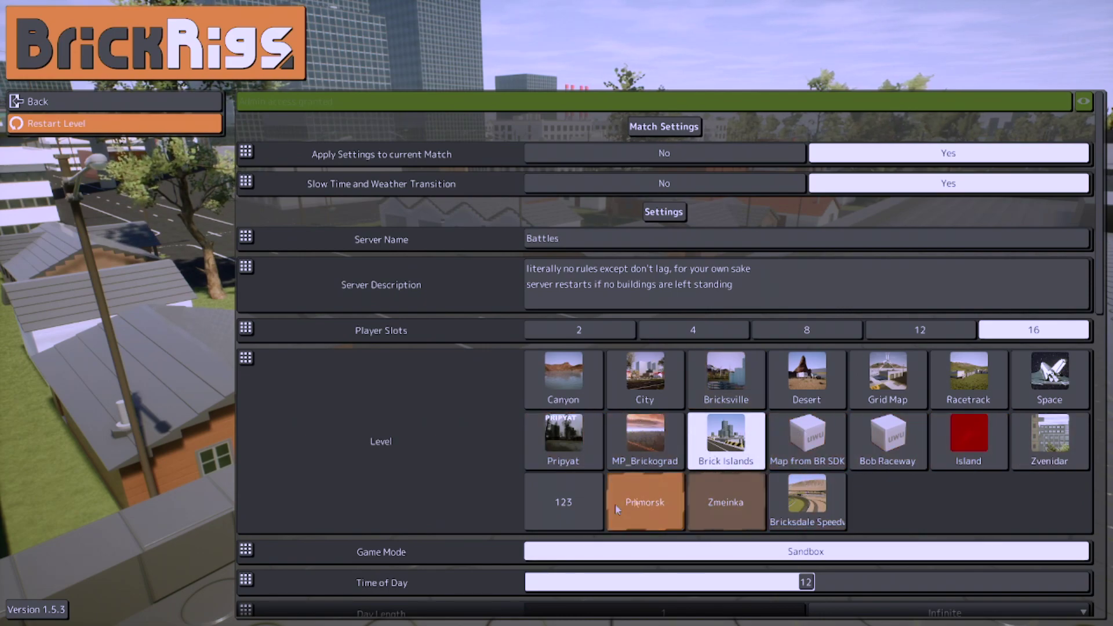
pyautogui.scroll(-2, 641, 418)
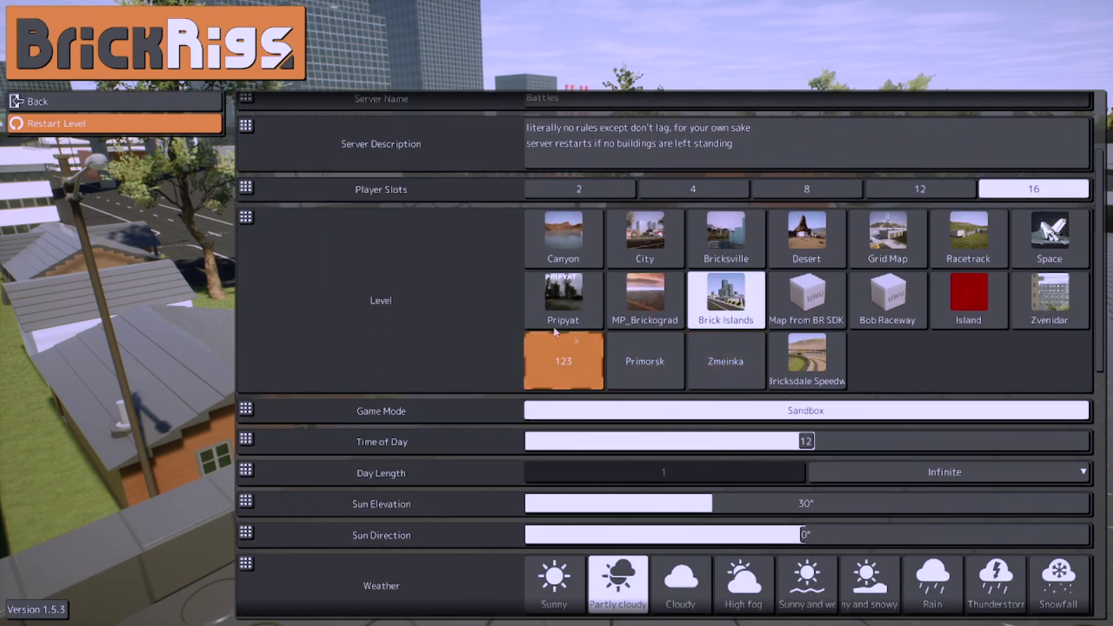
pyautogui.moveTo(724, 413)
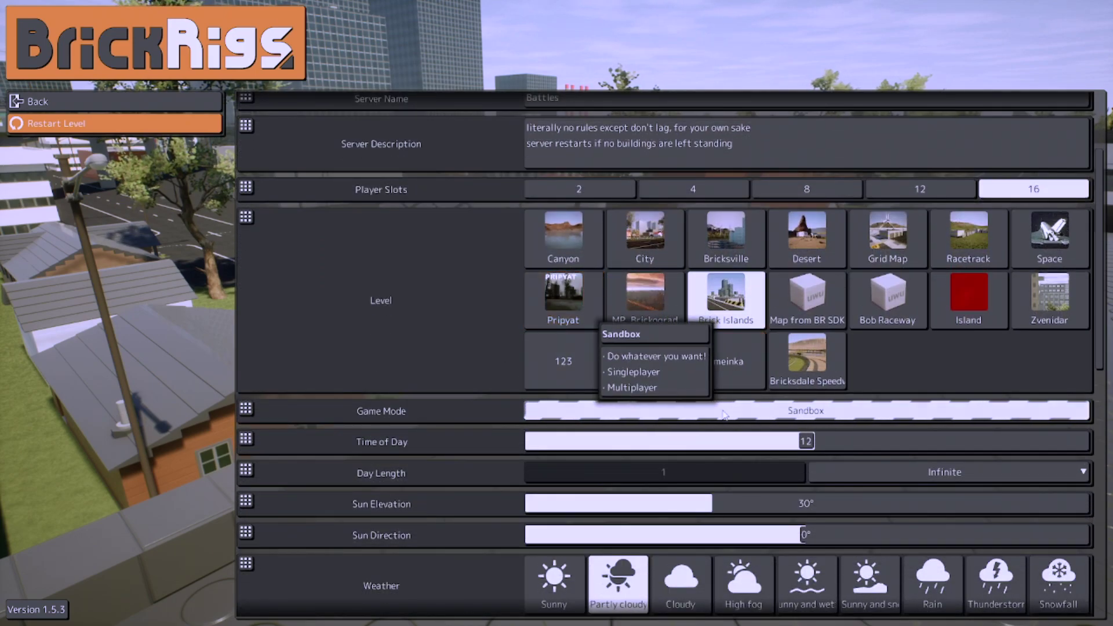
pyautogui.press('Escape')
pyautogui.press('Escape')
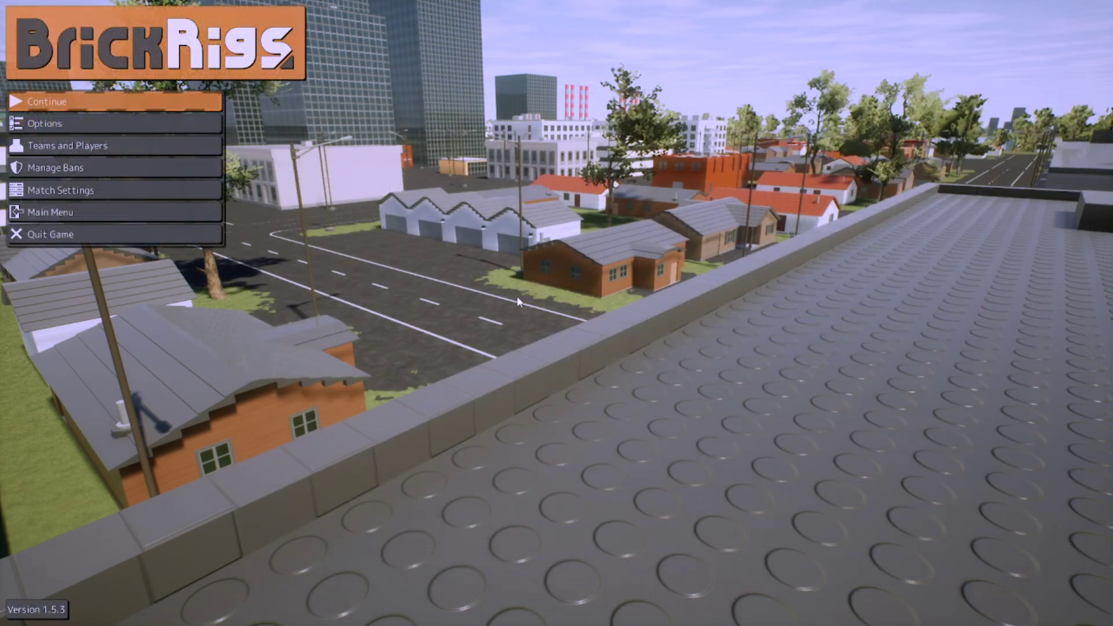
# - Change the level to Bricksville in the match settings and go to it, confirming the exit from the current match
pyautogui.press('Escape')
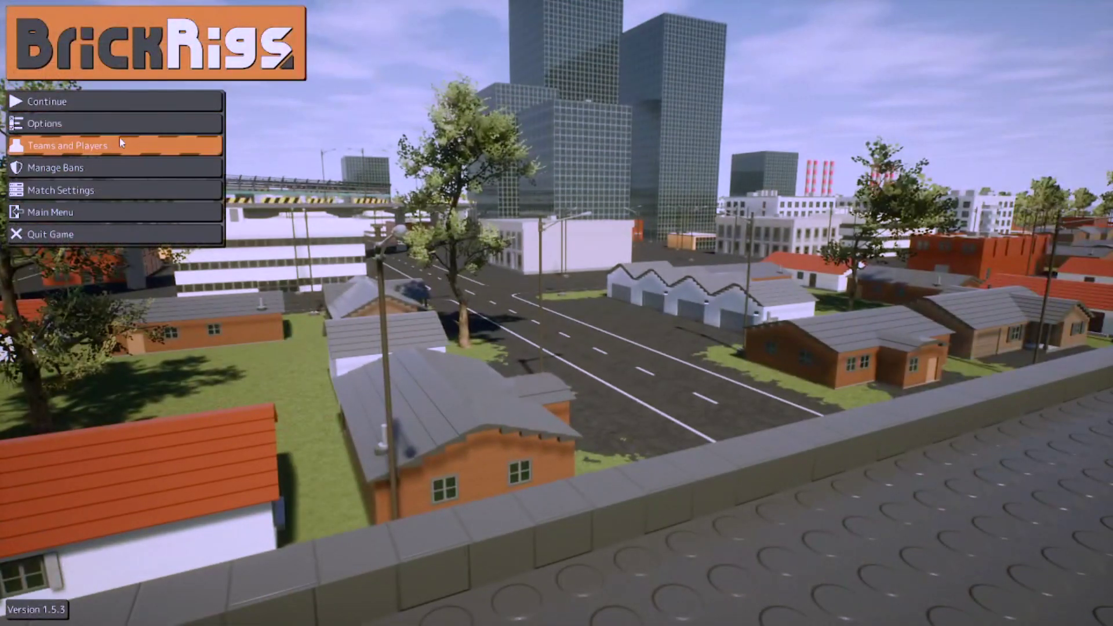
pyautogui.click(124, 191)
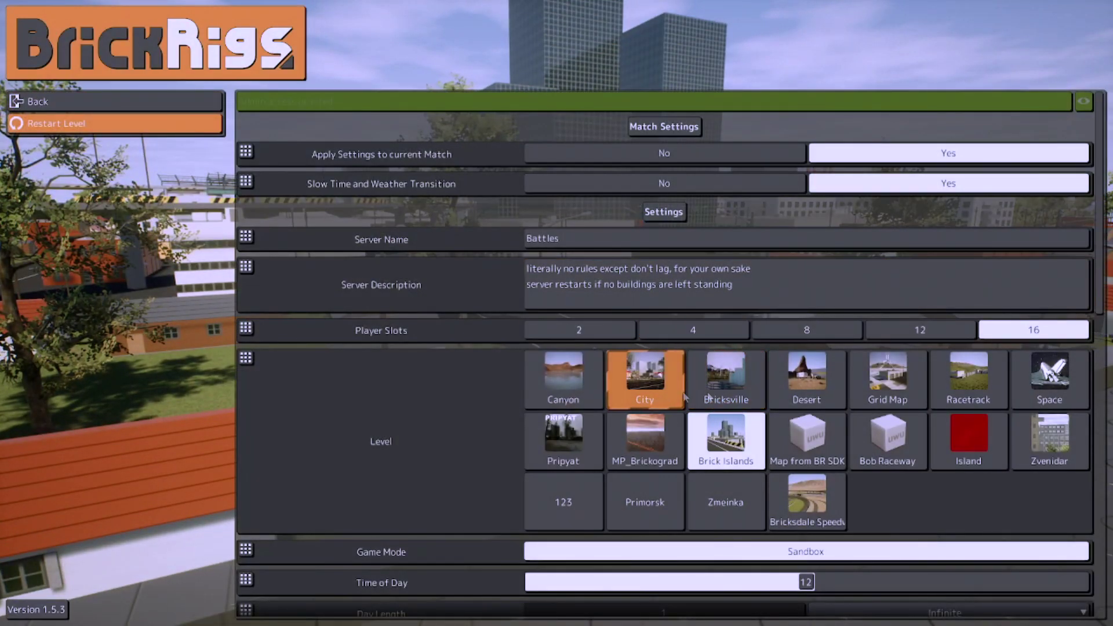
pyautogui.click(693, 396)
pyautogui.click(167, 122)
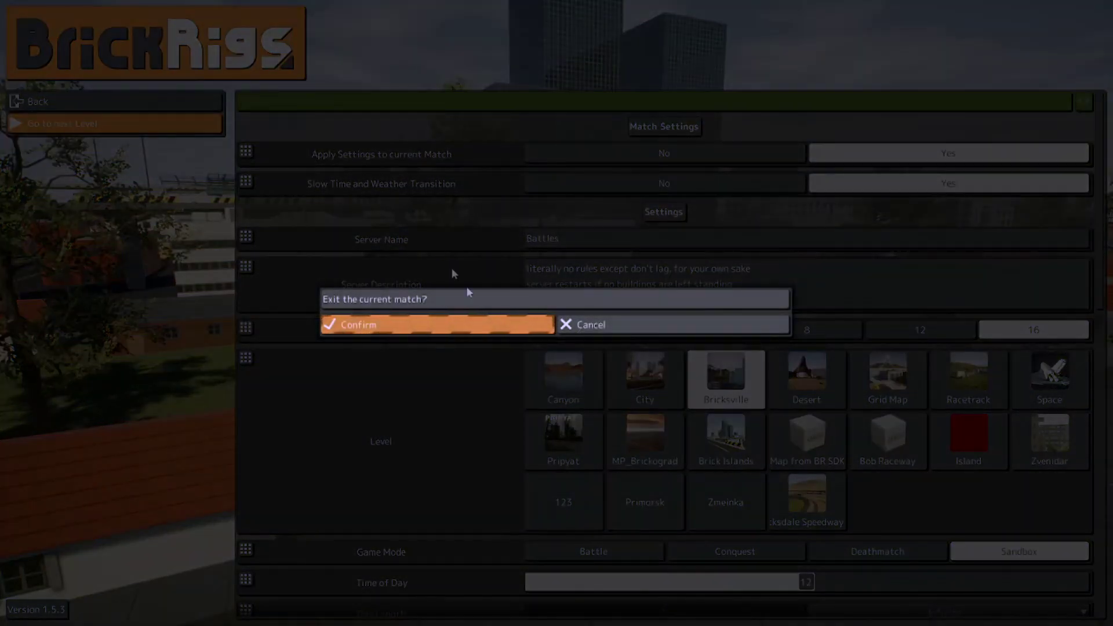
pyautogui.click(439, 328)
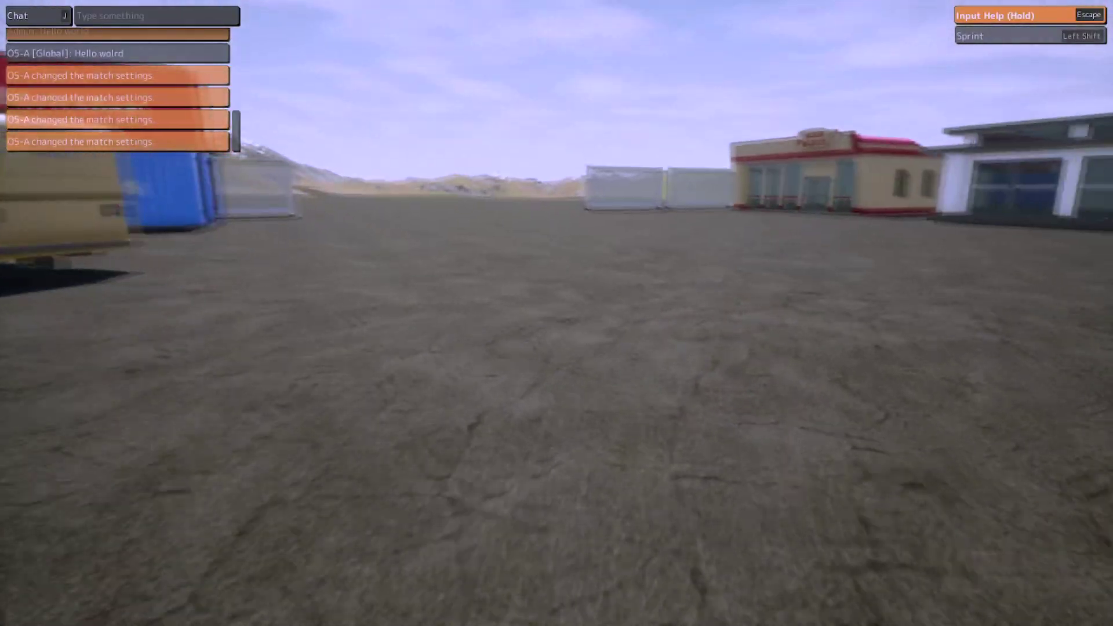
# - Set the day length unit to Seconds in the match settings and return to the match to watch the day cycle
pyautogui.press('Escape')
pyautogui.click(82, 190)
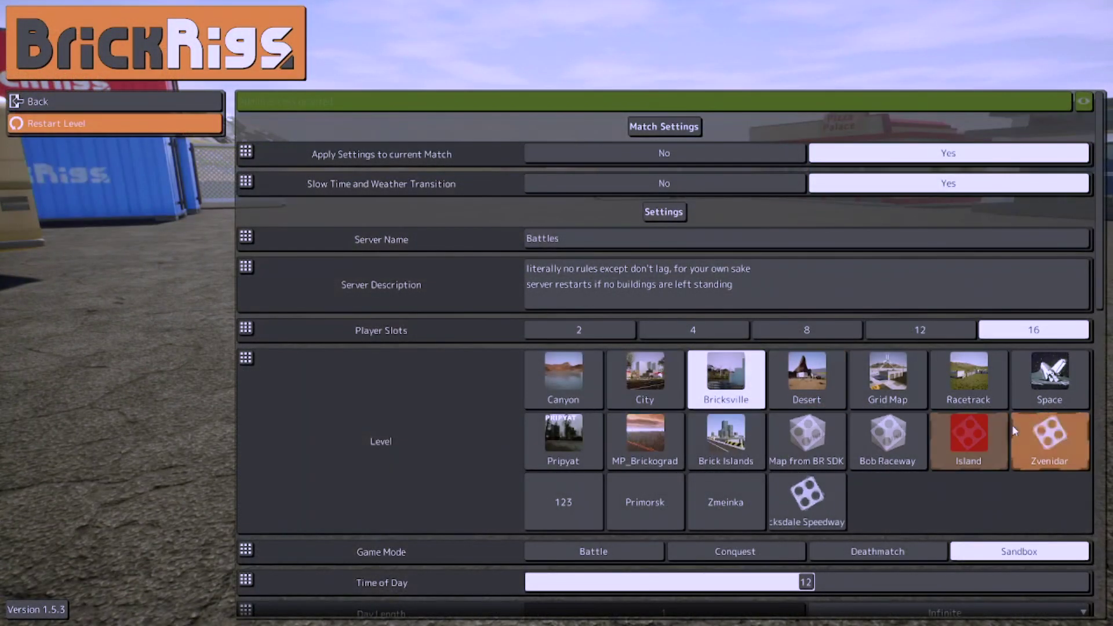
pyautogui.scroll(-5, 1015, 431)
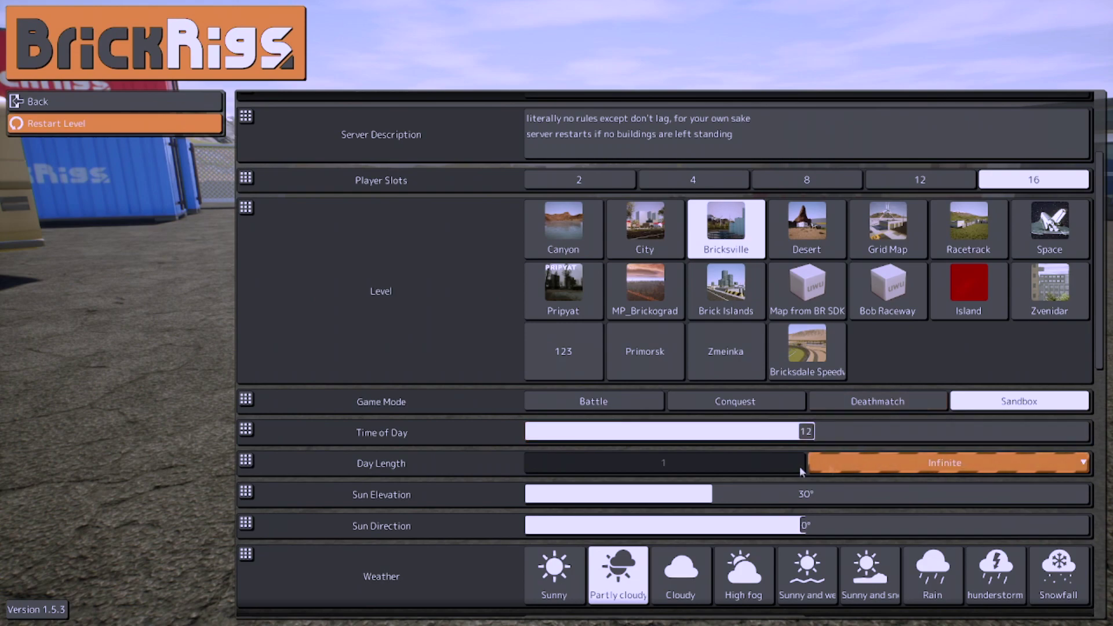
pyautogui.click(868, 464)
pyautogui.click(866, 460)
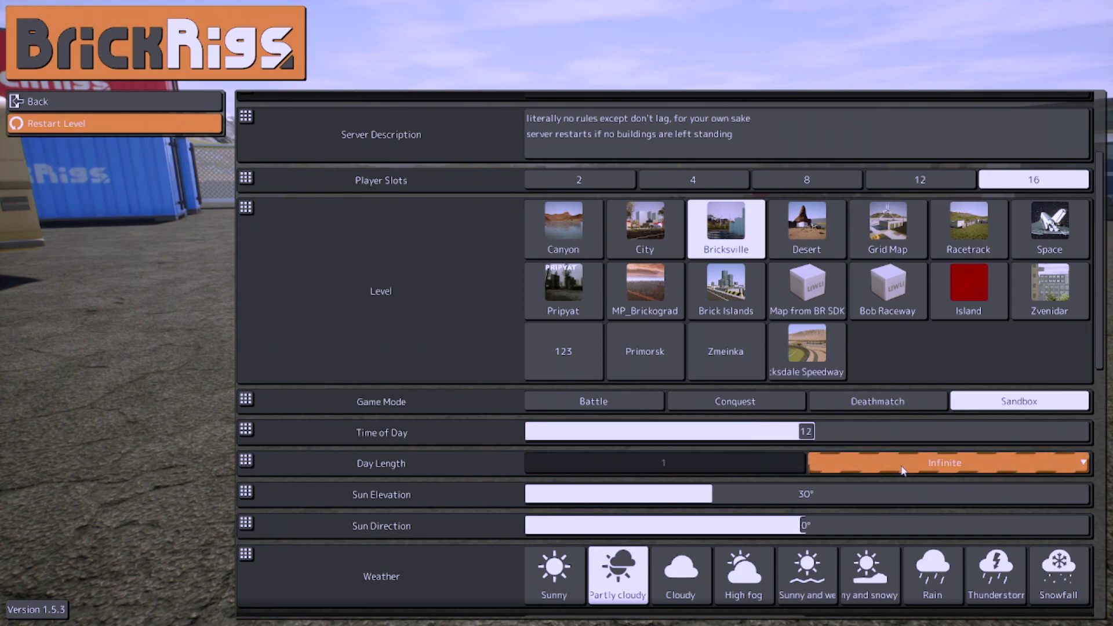
pyautogui.click(867, 467)
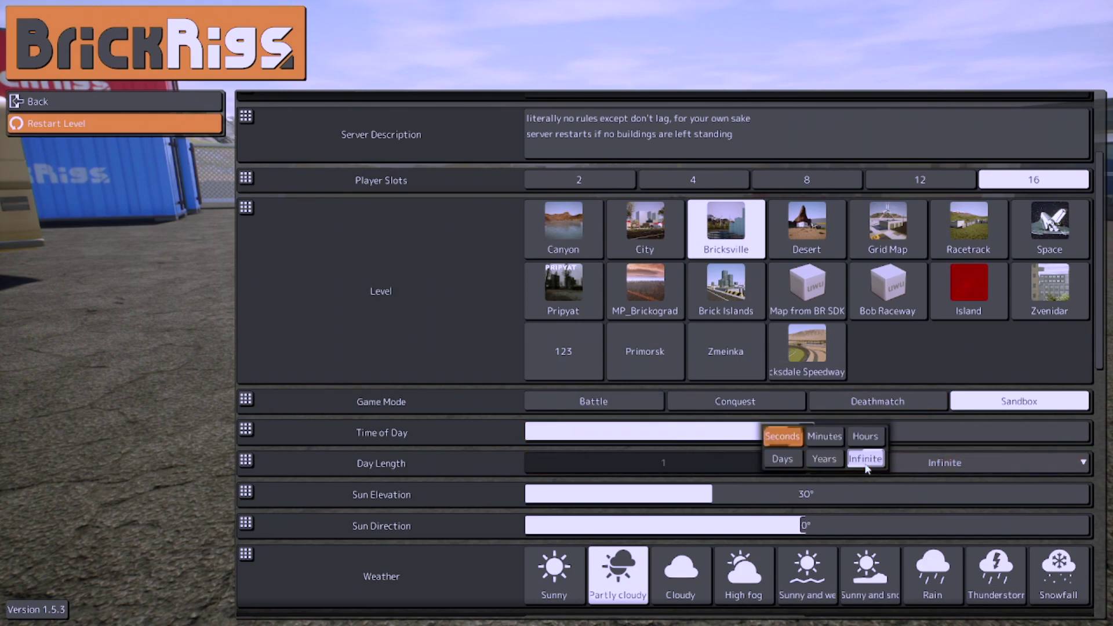
pyautogui.click(795, 442)
pyautogui.press('Escape')
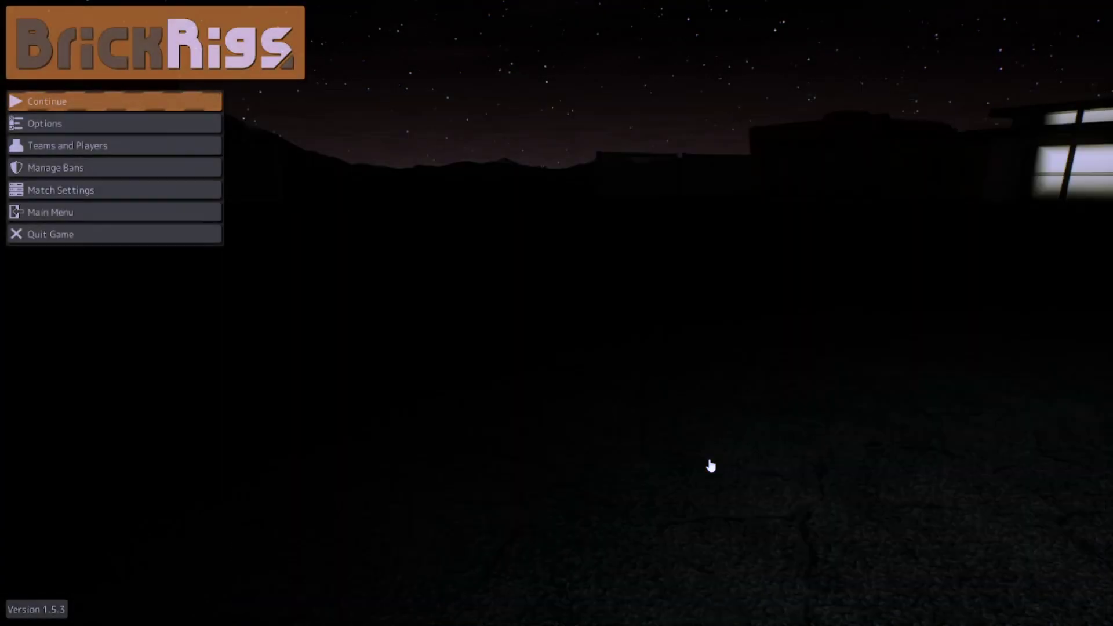
pyautogui.press('Escape')
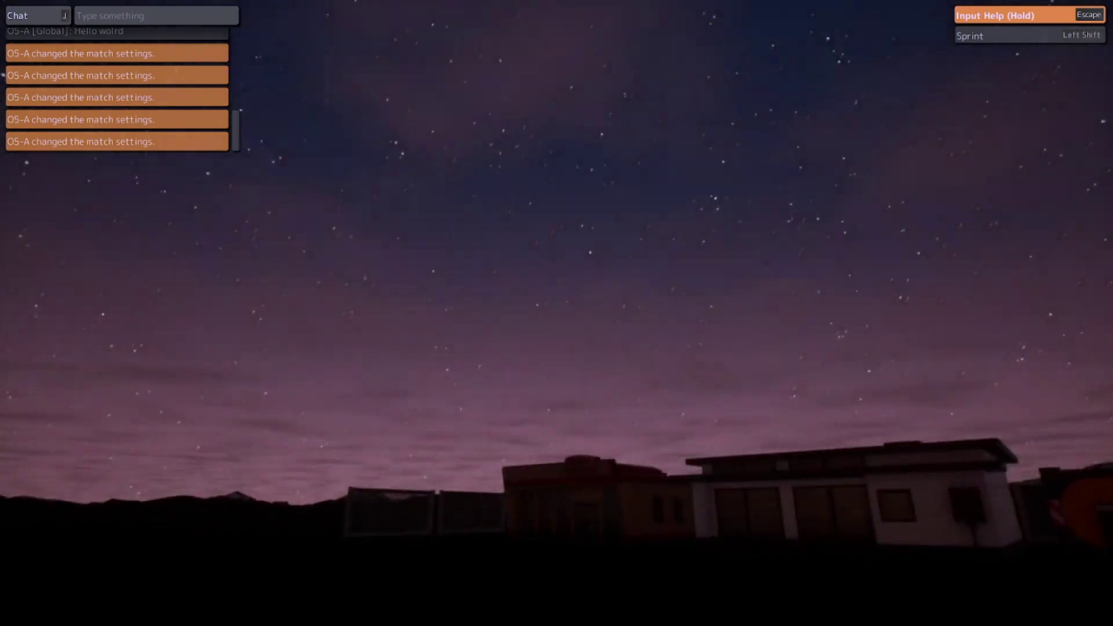
# - Reopen the match settings, examine the available day length units, and return to the match to watch the day and night cycle
pyautogui.press('Escape')
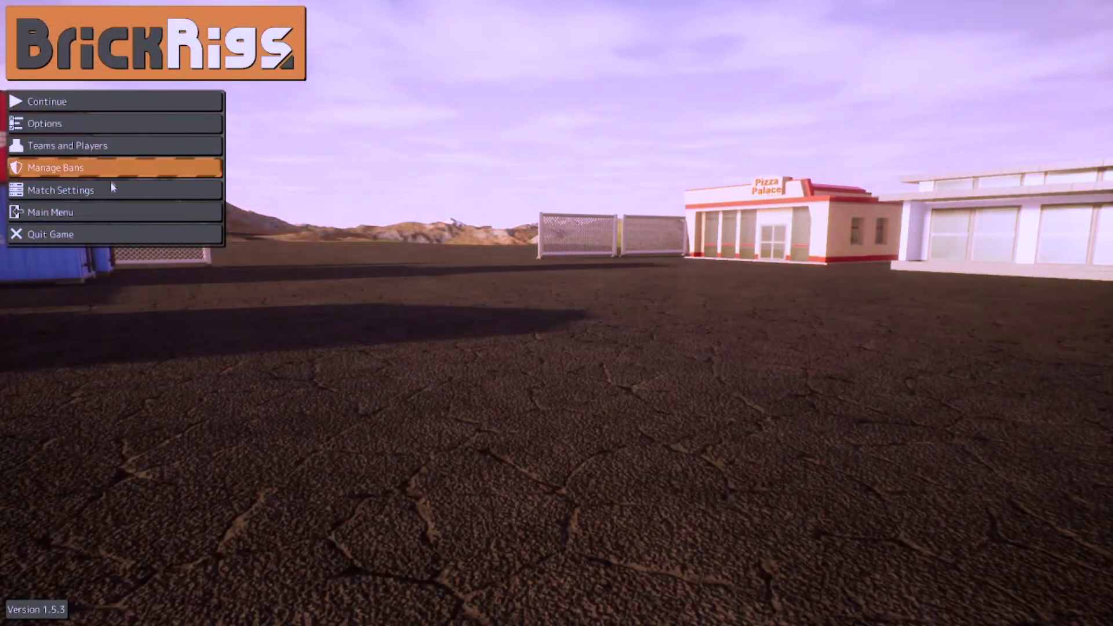
pyautogui.click(113, 188)
pyautogui.scroll(-3, 870, 481)
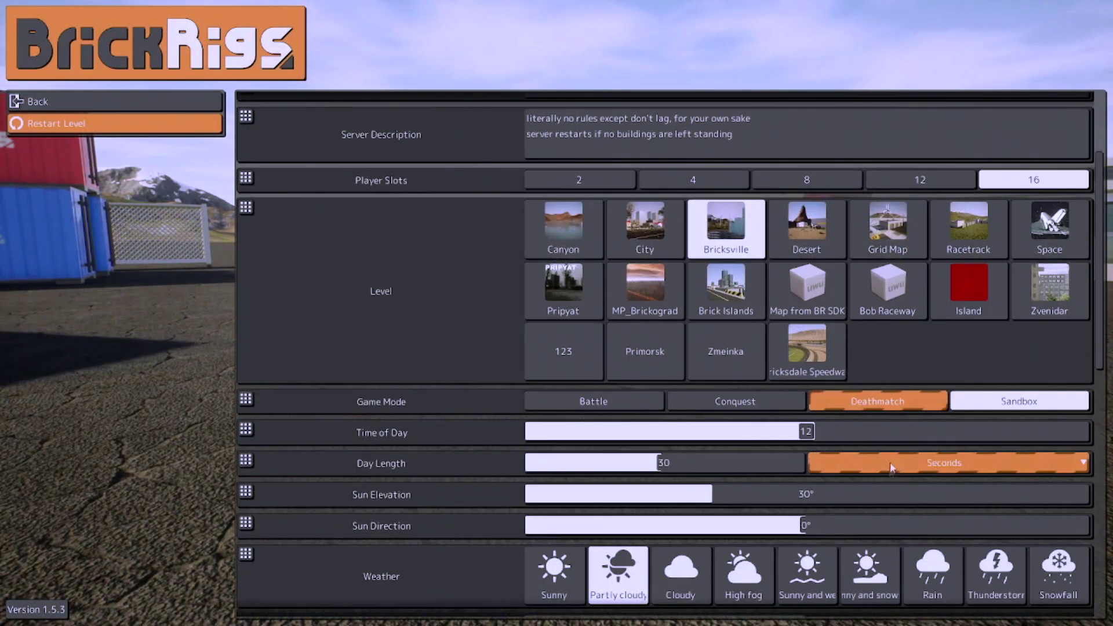
pyautogui.click(850, 465)
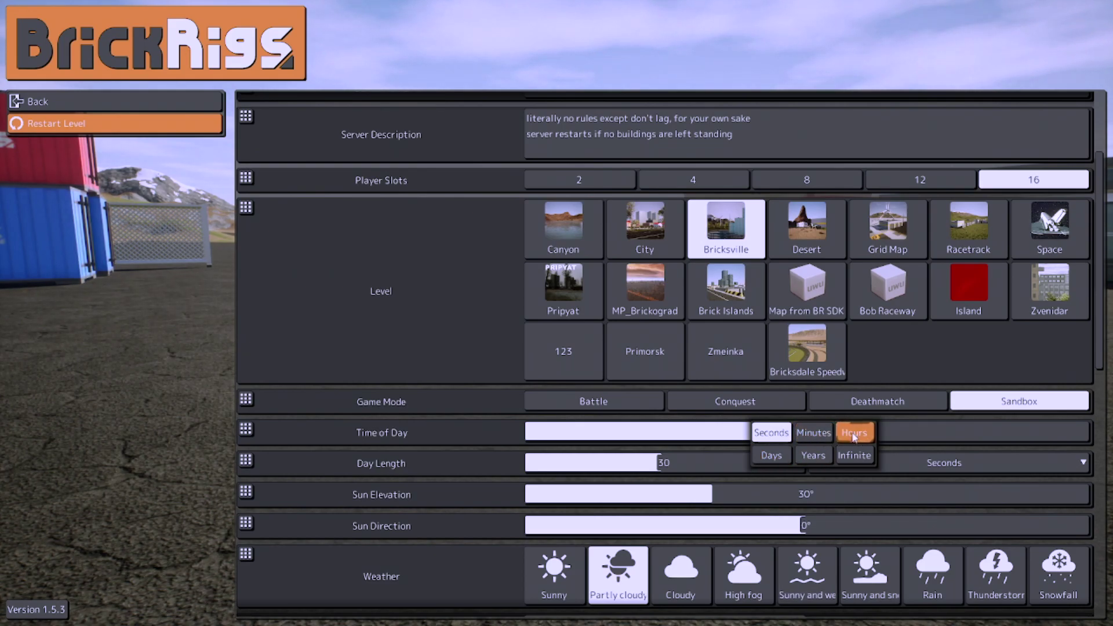
pyautogui.press('Escape')
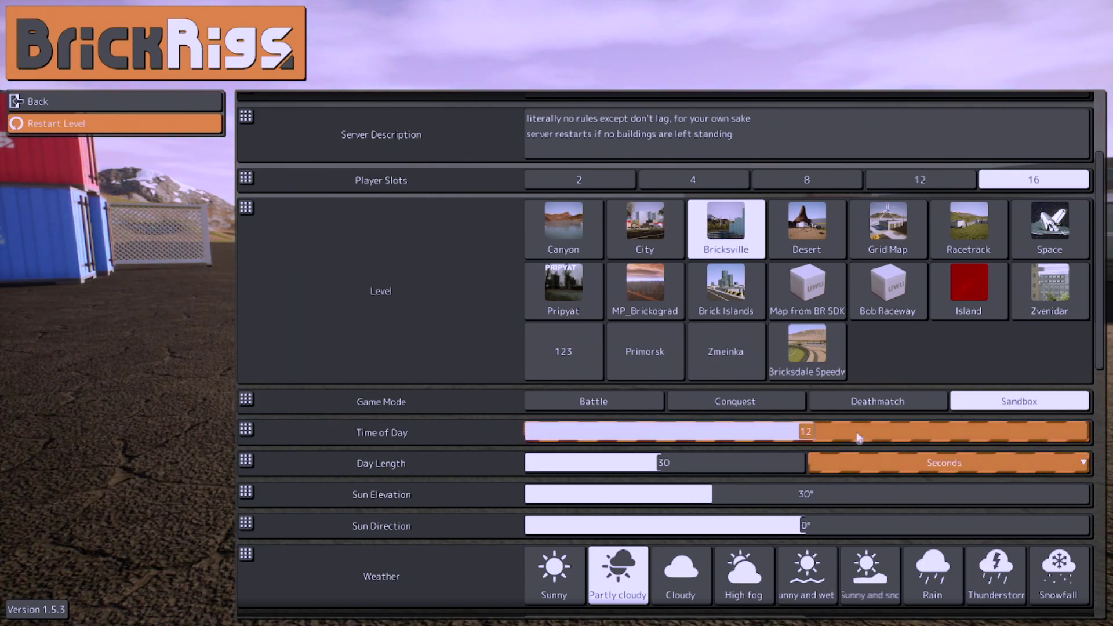
pyautogui.press('Escape')
pyautogui.press('Escape')
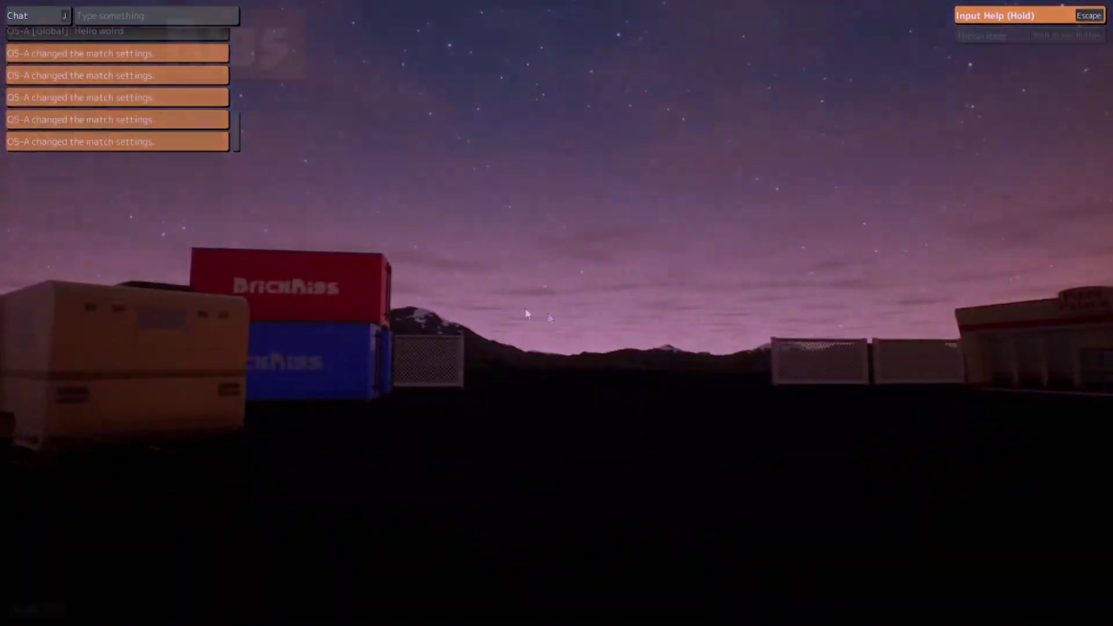
pyautogui.press('Escape')
pyautogui.press('Escape')
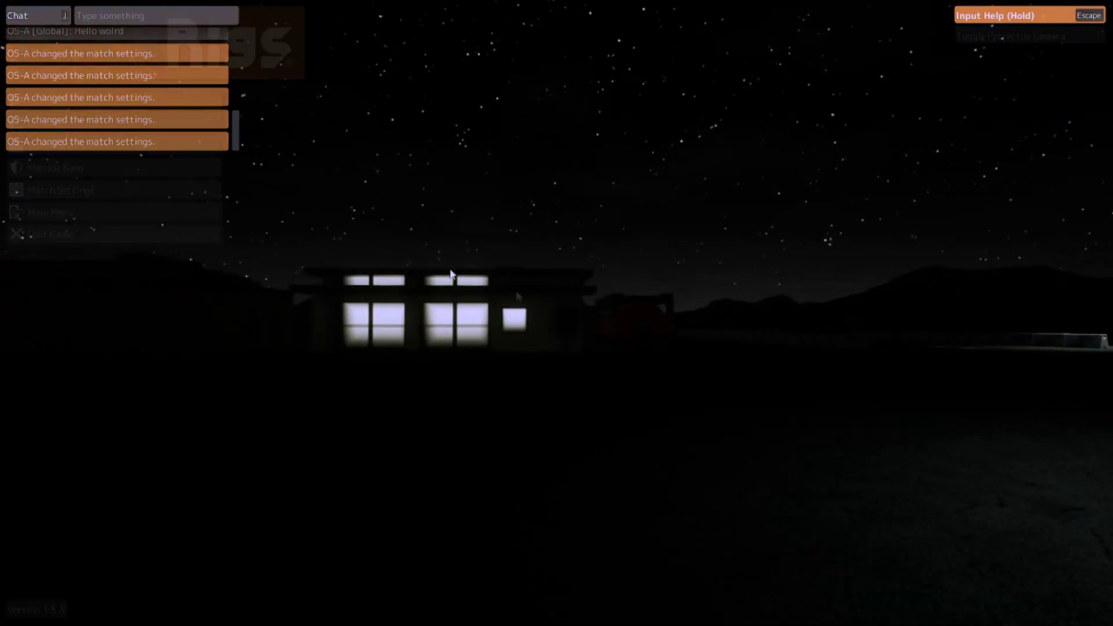
# - Set the day length back to Infinite in the match settings
pyautogui.press('Escape')
pyautogui.press('Escape')
pyautogui.press('Escape')
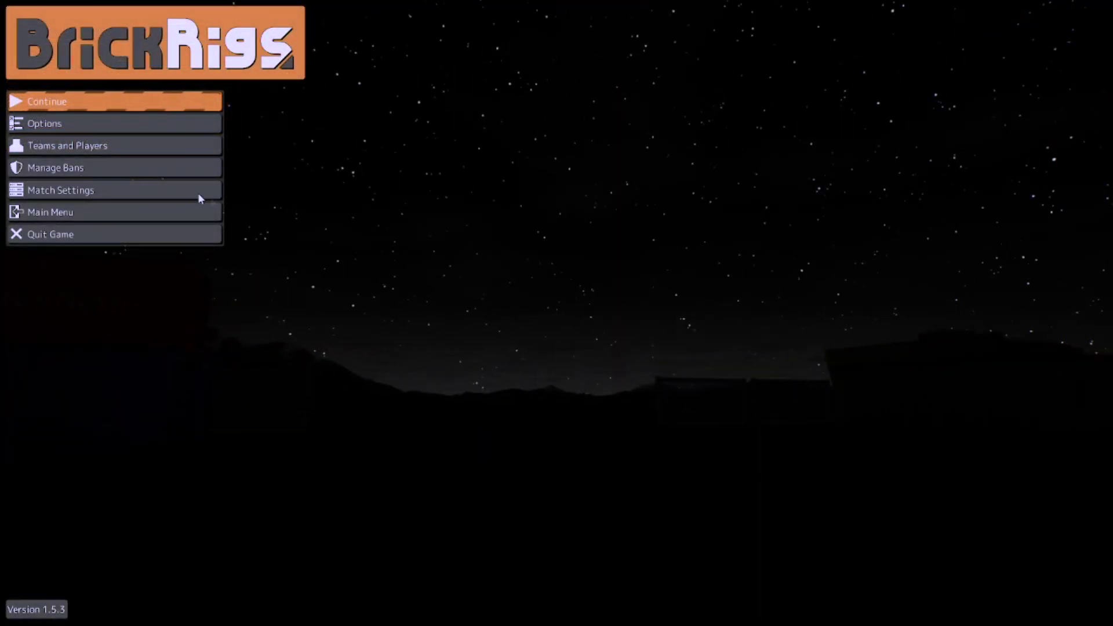
pyautogui.click(137, 194)
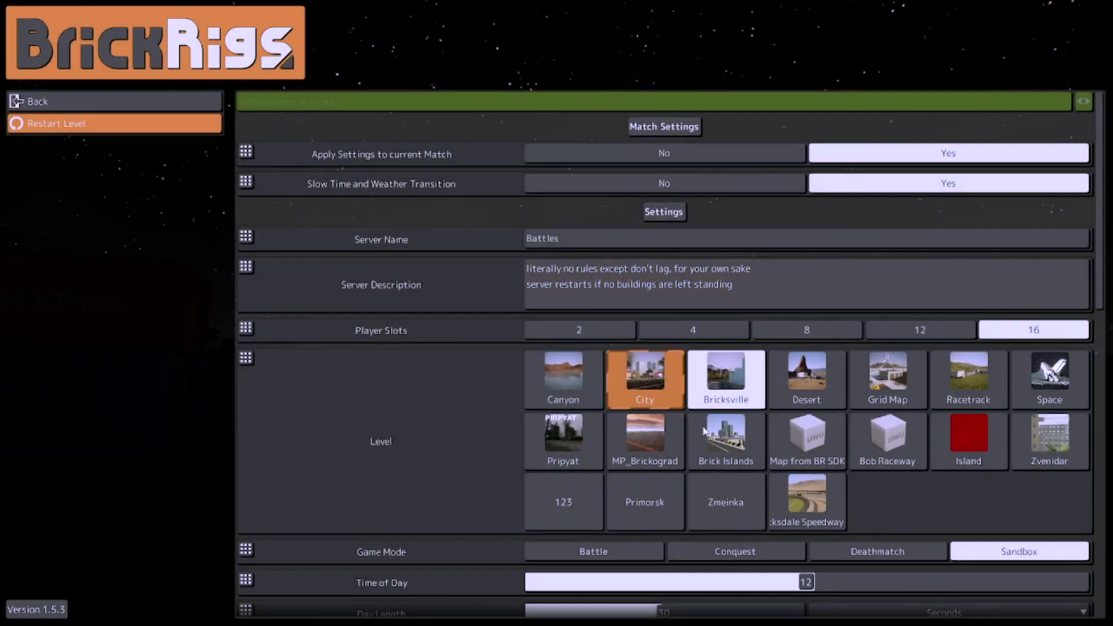
pyautogui.scroll(-1, 684, 400)
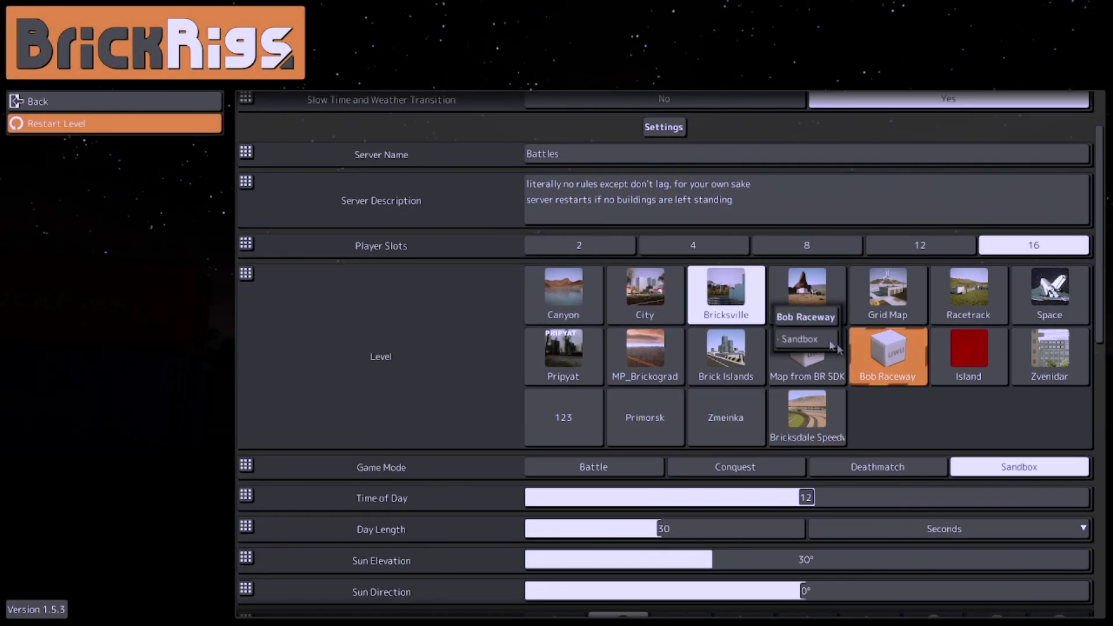
pyautogui.click(889, 527)
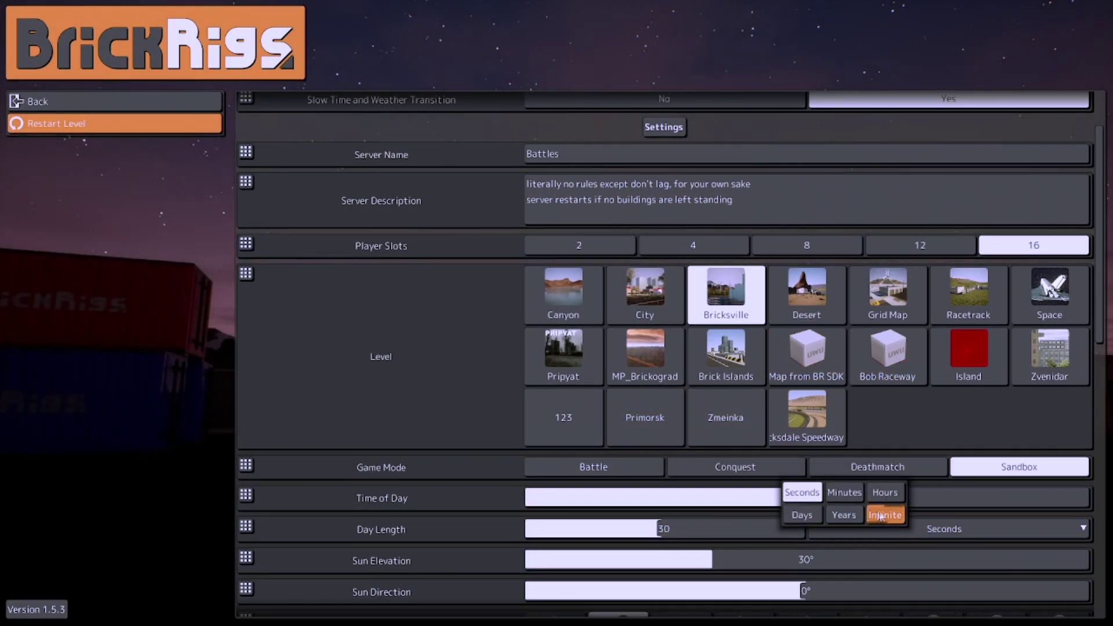
pyautogui.click(887, 515)
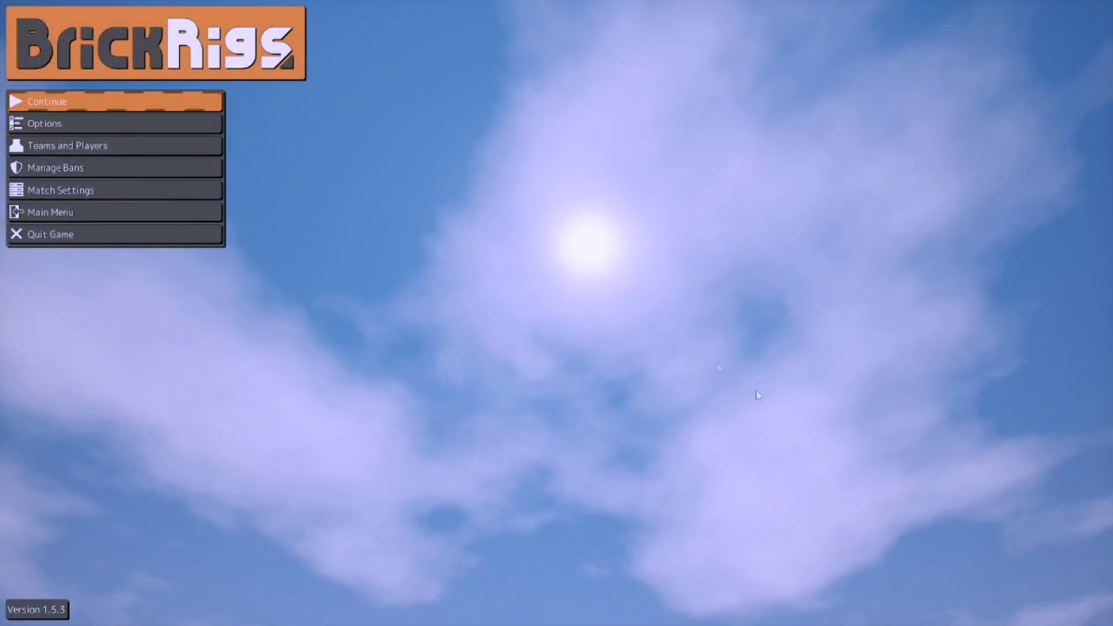
# - Set the Sun Elevation to 0° in the match settings and return to the match to view the sun overhead
pyautogui.click(132, 192)
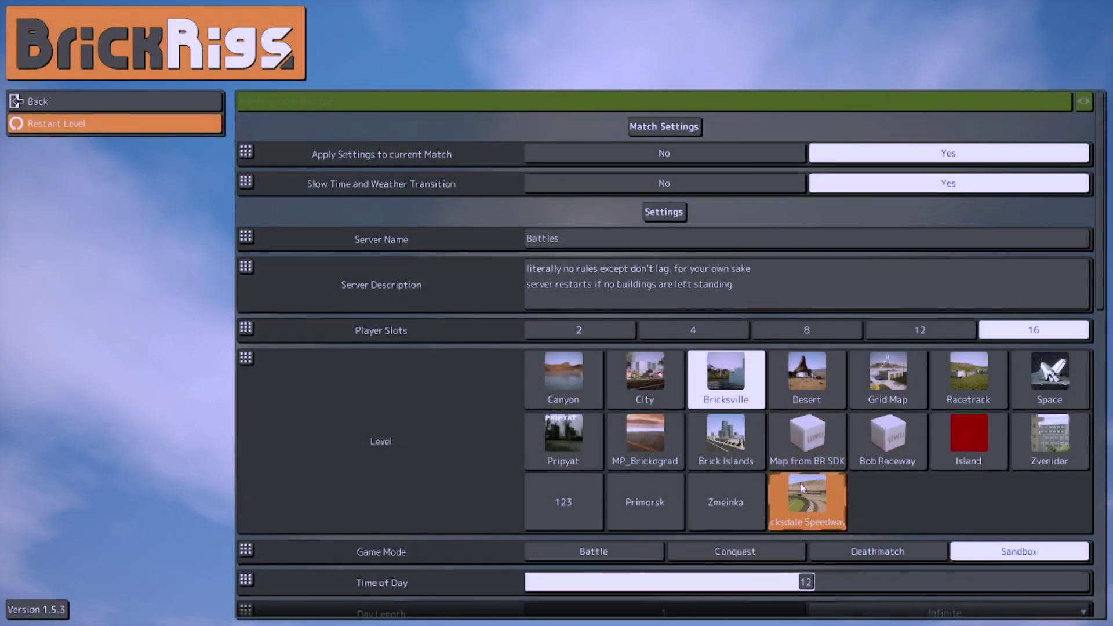
pyautogui.scroll(-3, 791, 458)
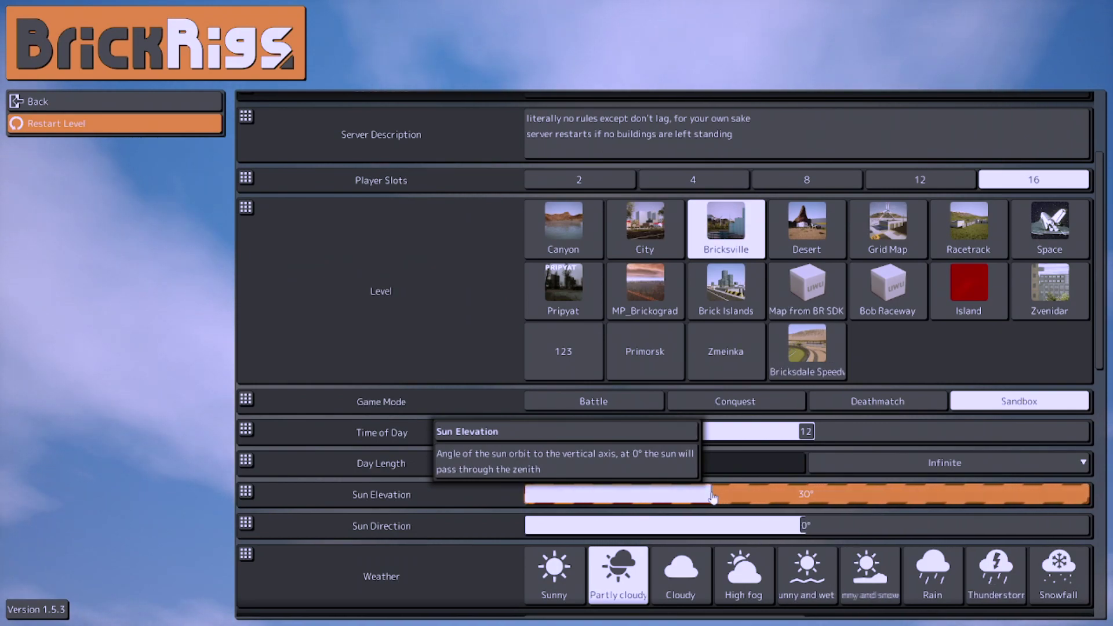
pyautogui.moveTo(699, 497); pyautogui.dragTo(159, 494)
pyautogui.press('Escape')
pyautogui.press('Escape')
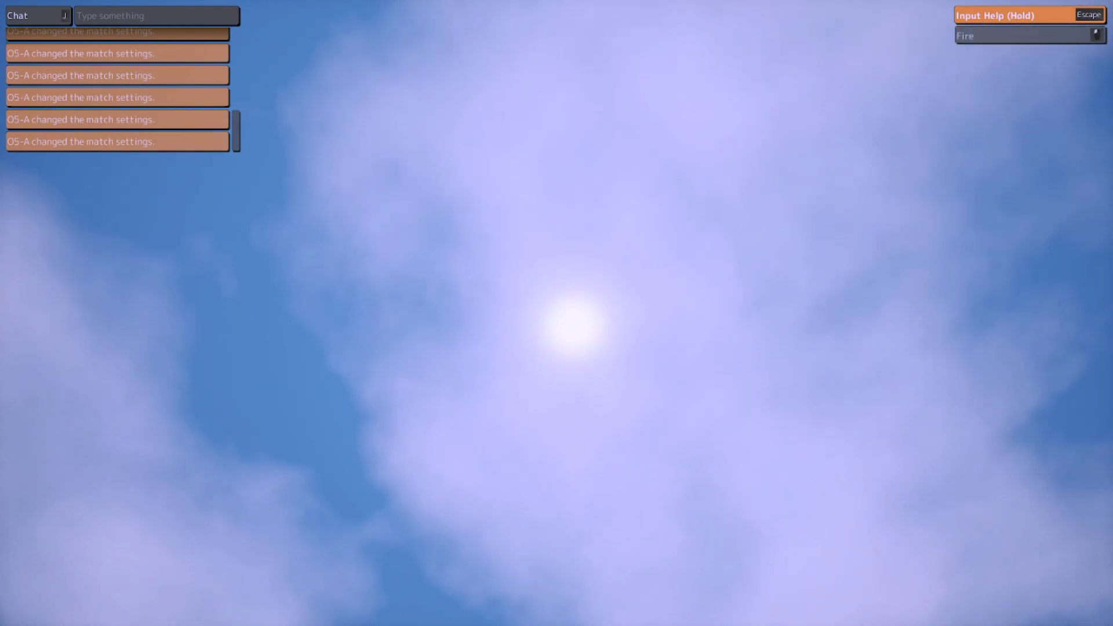
pyautogui.press('f')
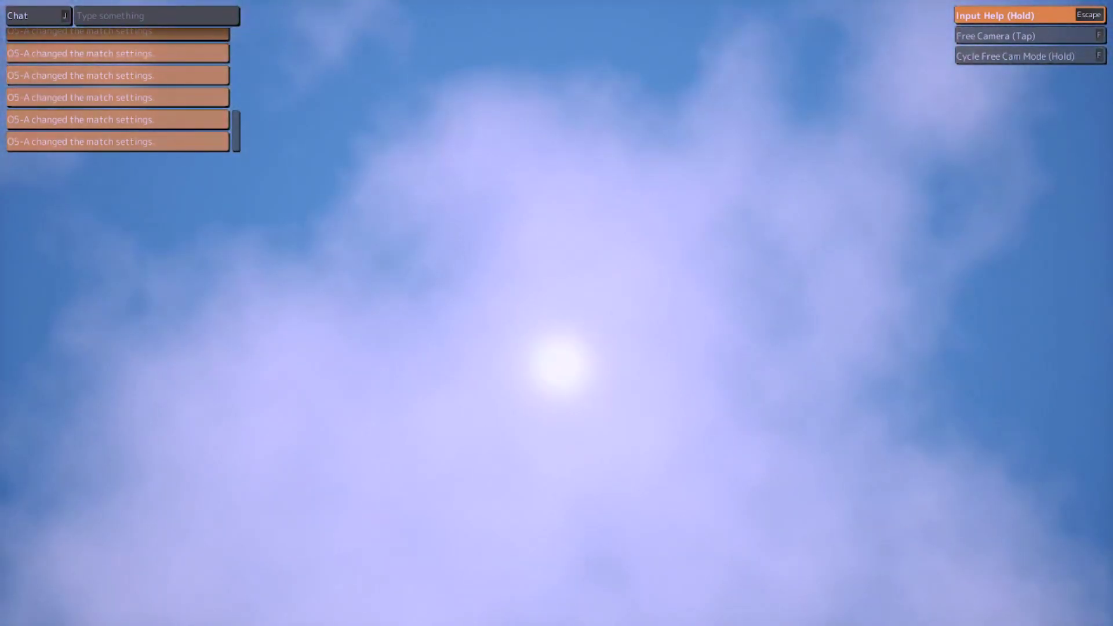
# - Raise the Sun Elevation to 90° in the match settings and return to the match to view the sun's position
pyautogui.press('Escape')
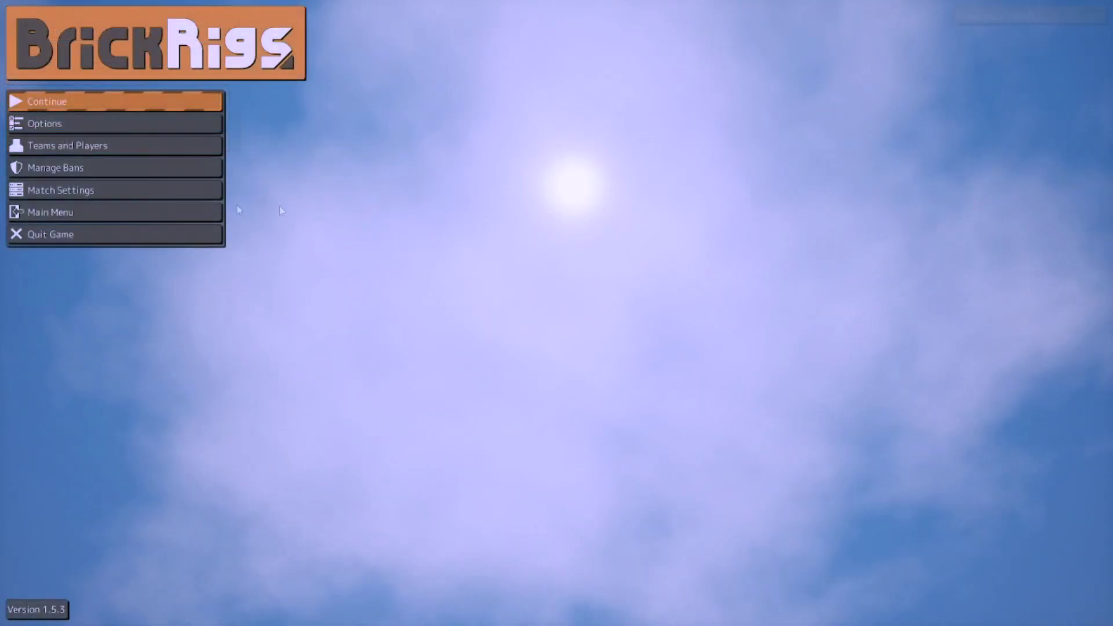
pyautogui.click(131, 187)
pyautogui.scroll(-2, 763, 396)
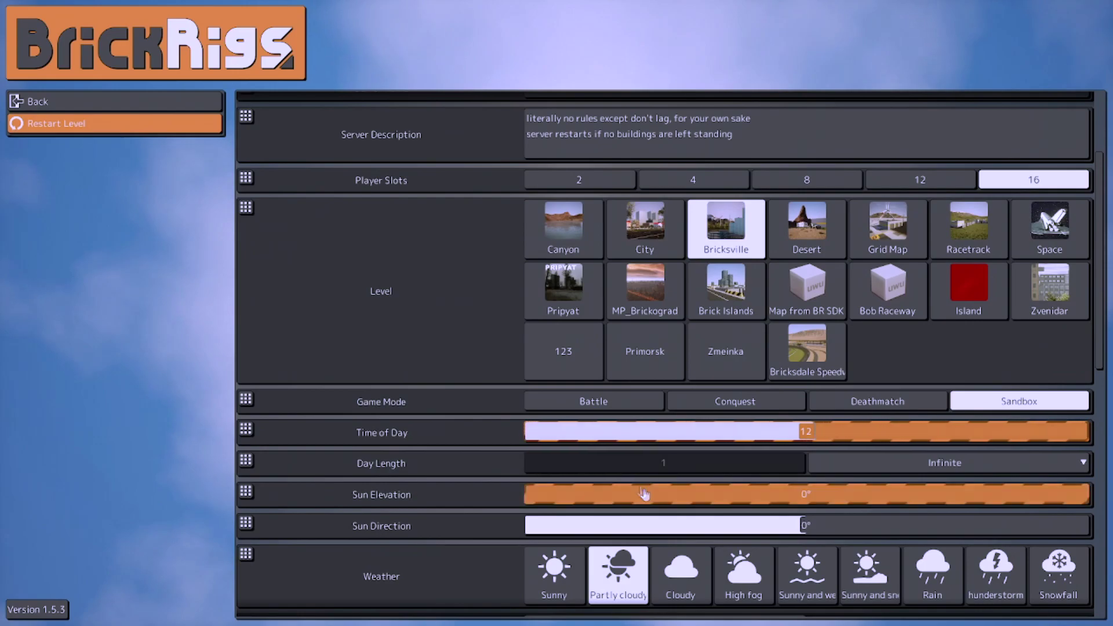
pyautogui.press('Escape')
pyautogui.press('Escape')
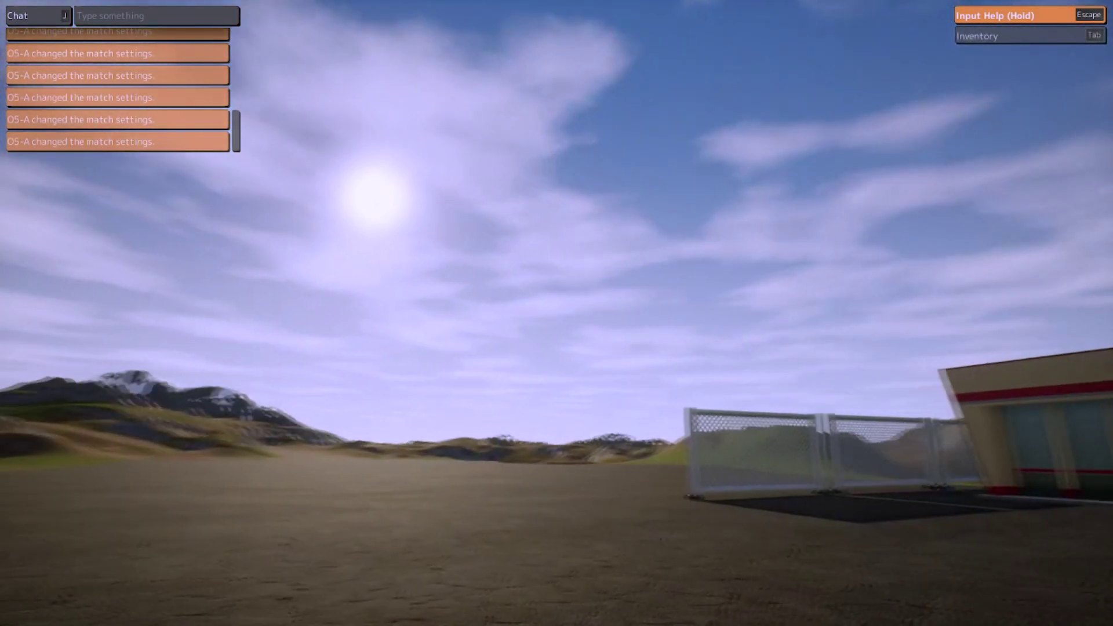
pyautogui.press('Escape')
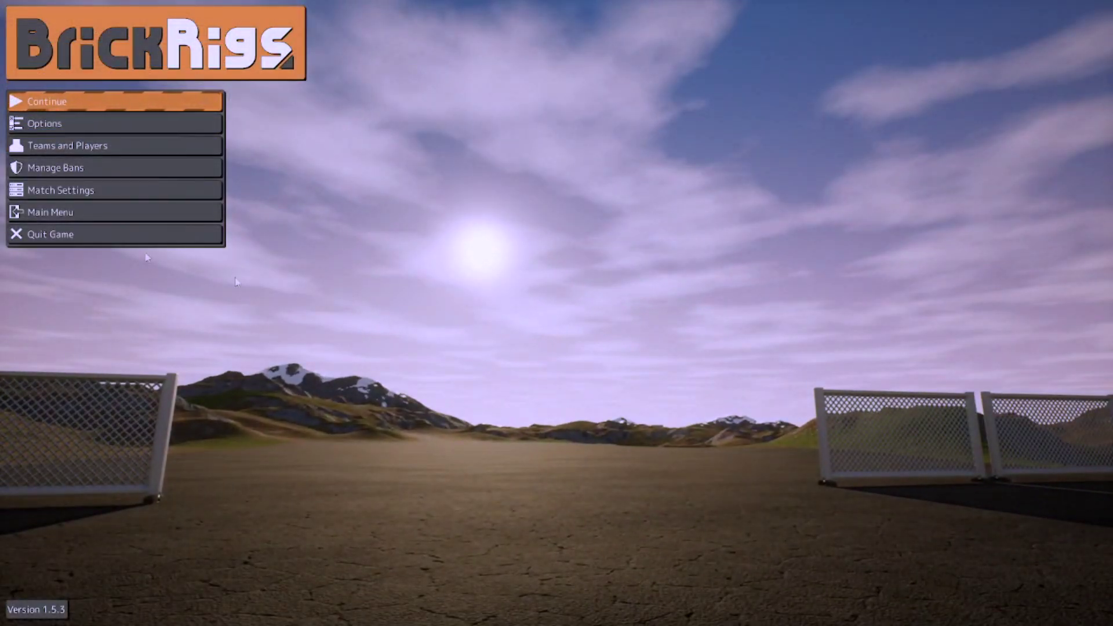
pyautogui.click(76, 193)
pyautogui.click(829, 587)
pyautogui.press('Escape')
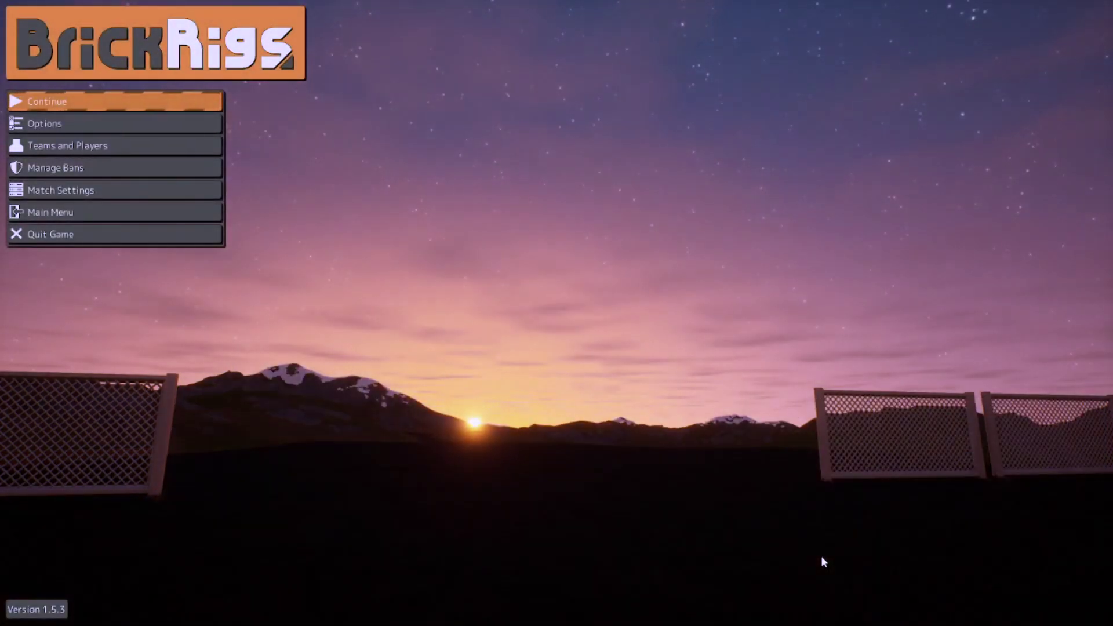
pyautogui.press('Escape')
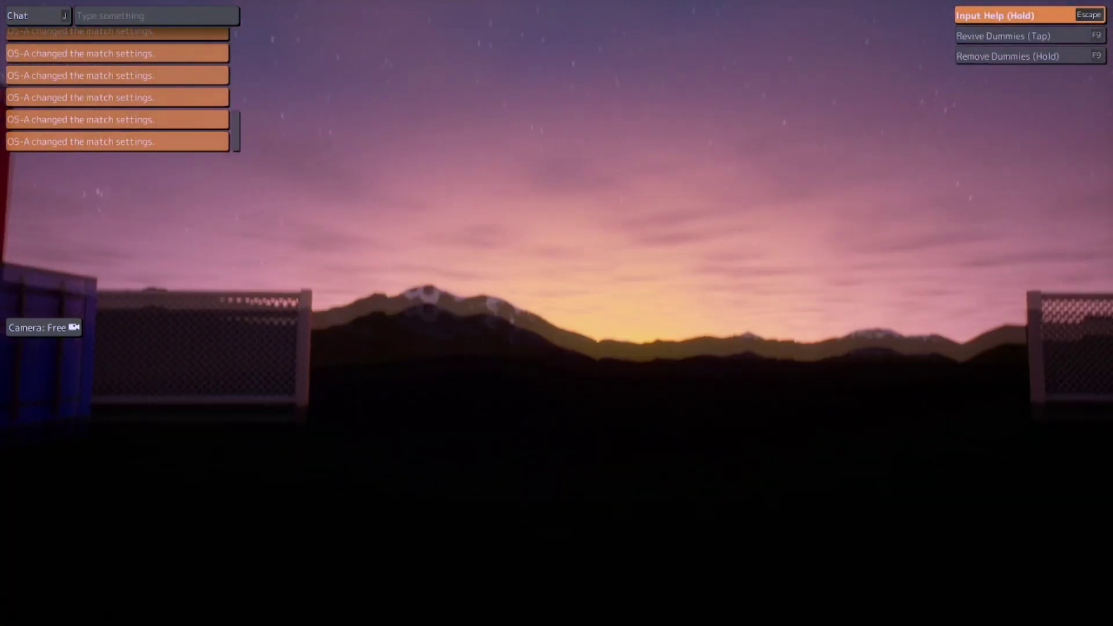
# - Reopen the match settings and set the Sun Elevation to 30°
pyautogui.press('Escape')
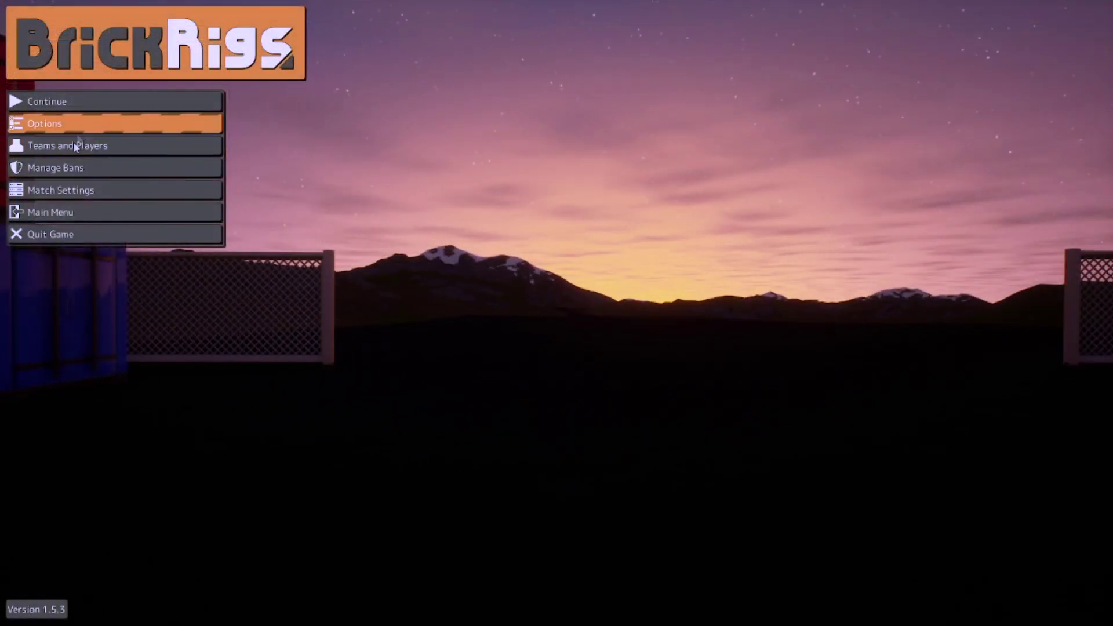
pyautogui.click(80, 190)
pyautogui.scroll(-4, 750, 529)
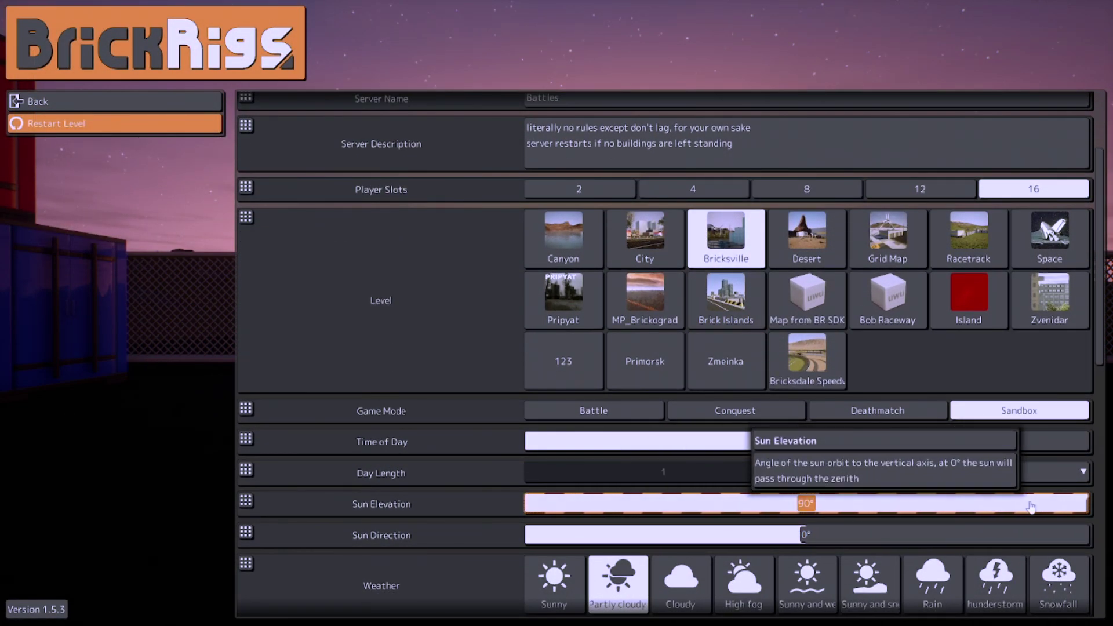
pyautogui.moveTo(812, 508); pyautogui.dragTo(469, 507)
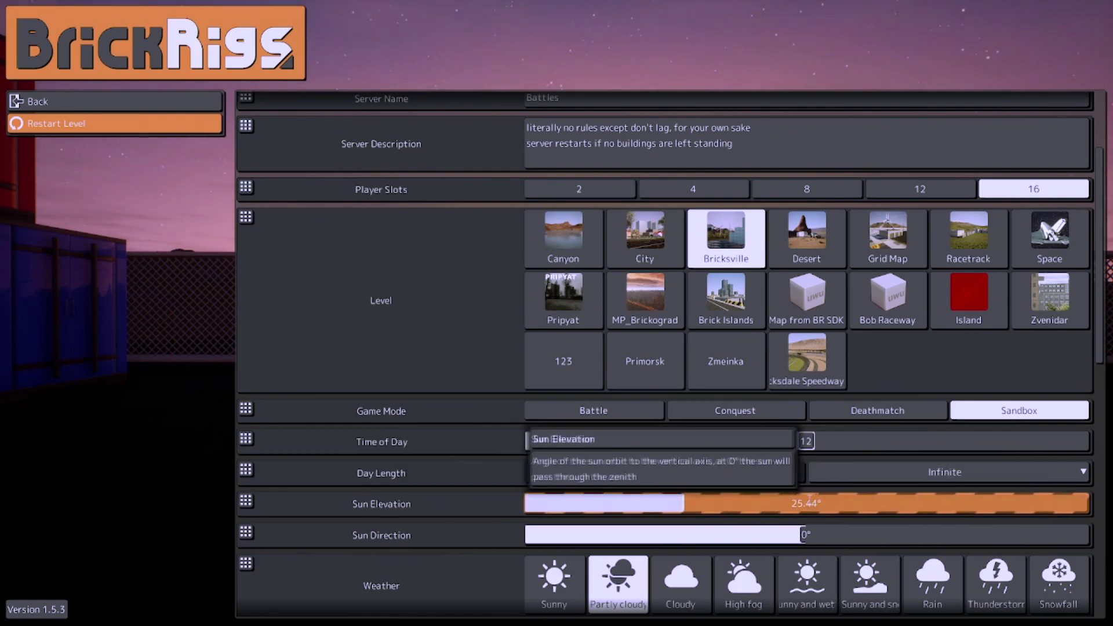
pyautogui.click(829, 509)
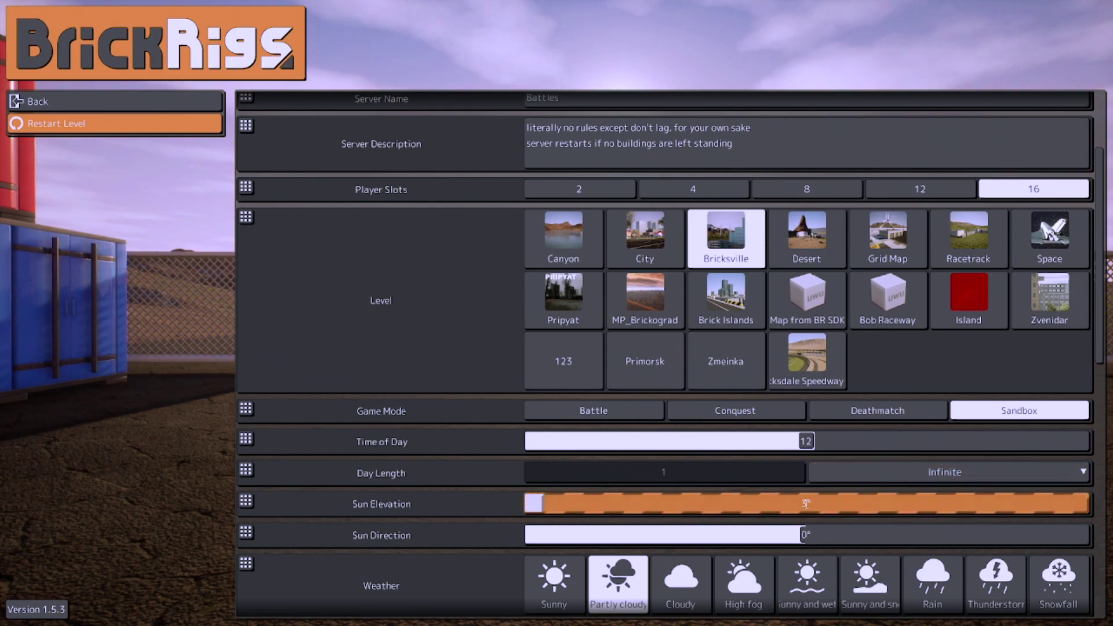
pyautogui.write('3')
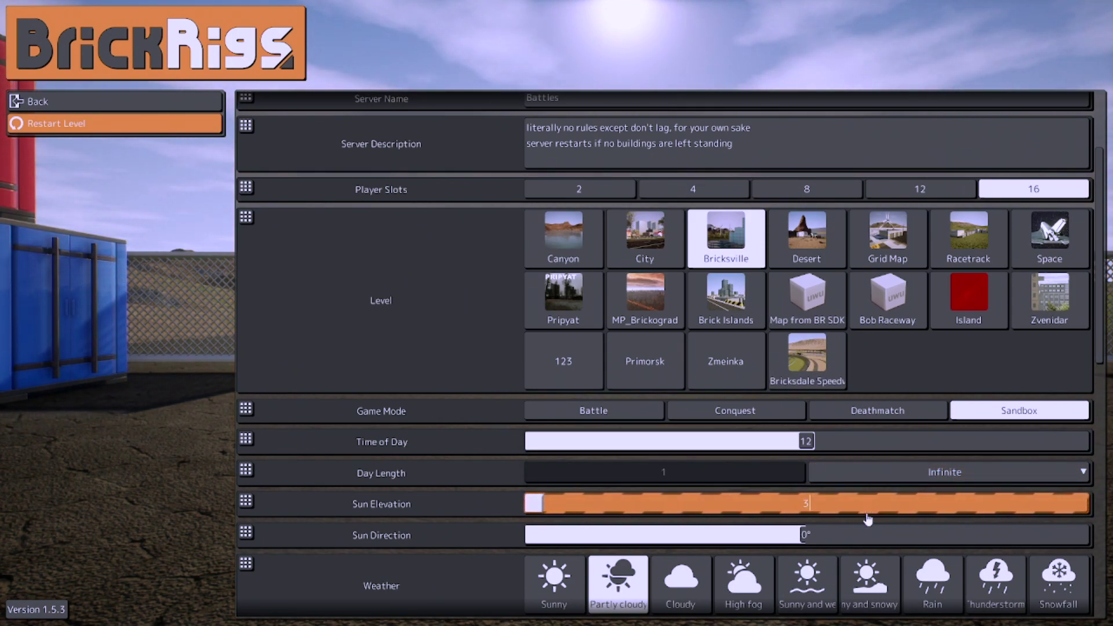
pyautogui.write('0')
pyautogui.press('Return')
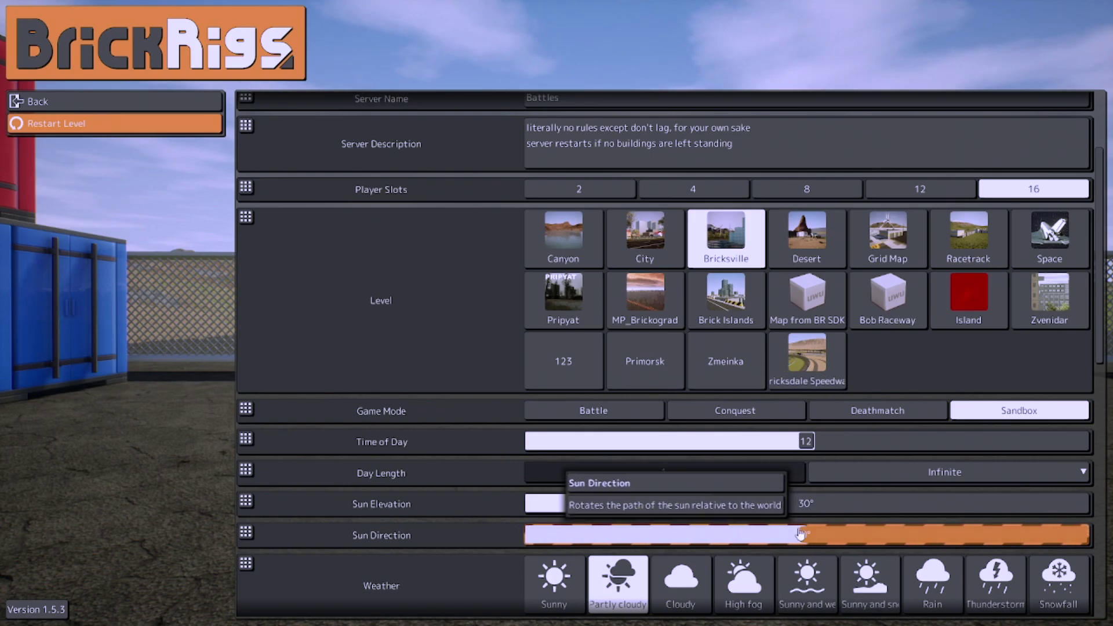
# - Lower the Sun Direction to rotate the sun's path and return to the match to observe the sky
pyautogui.moveTo(698, 533); pyautogui.dragTo(616, 527)
pyautogui.press('Escape')
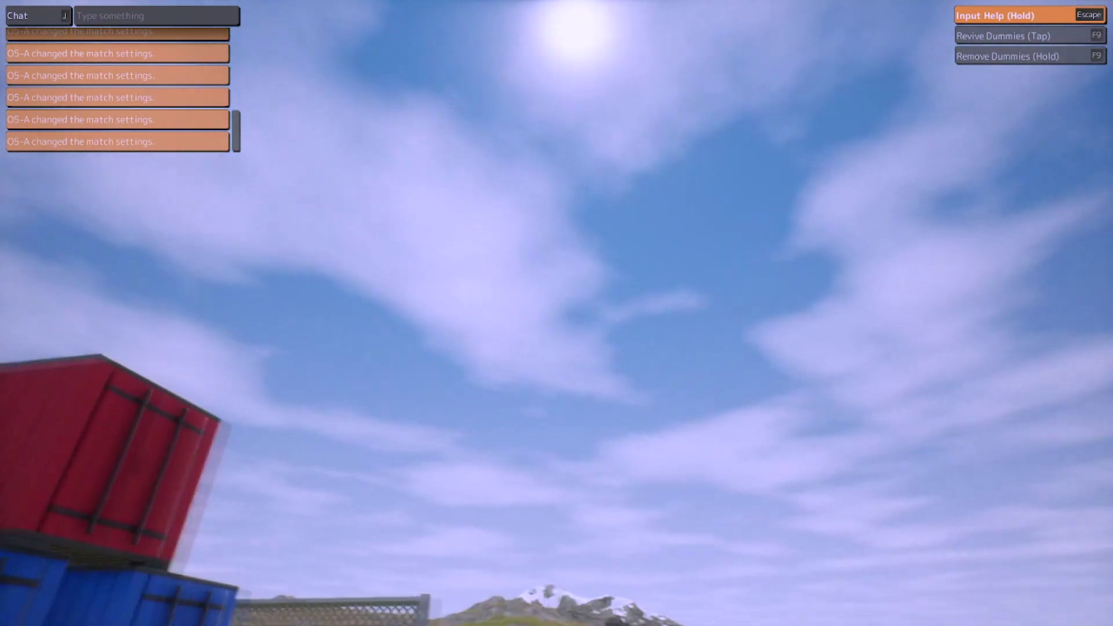
pyautogui.press('Escape')
pyautogui.press('Escape')
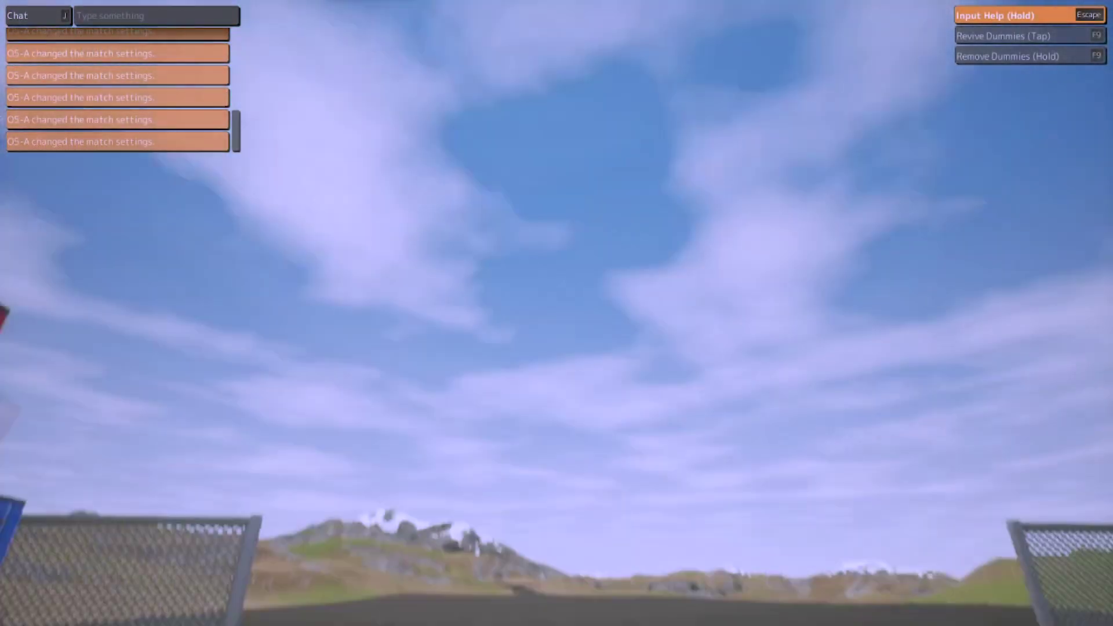
# - Check the sun's position in the sky with the free camera, review the Sun Direction match setting, and return to the match
pyautogui.press('c')
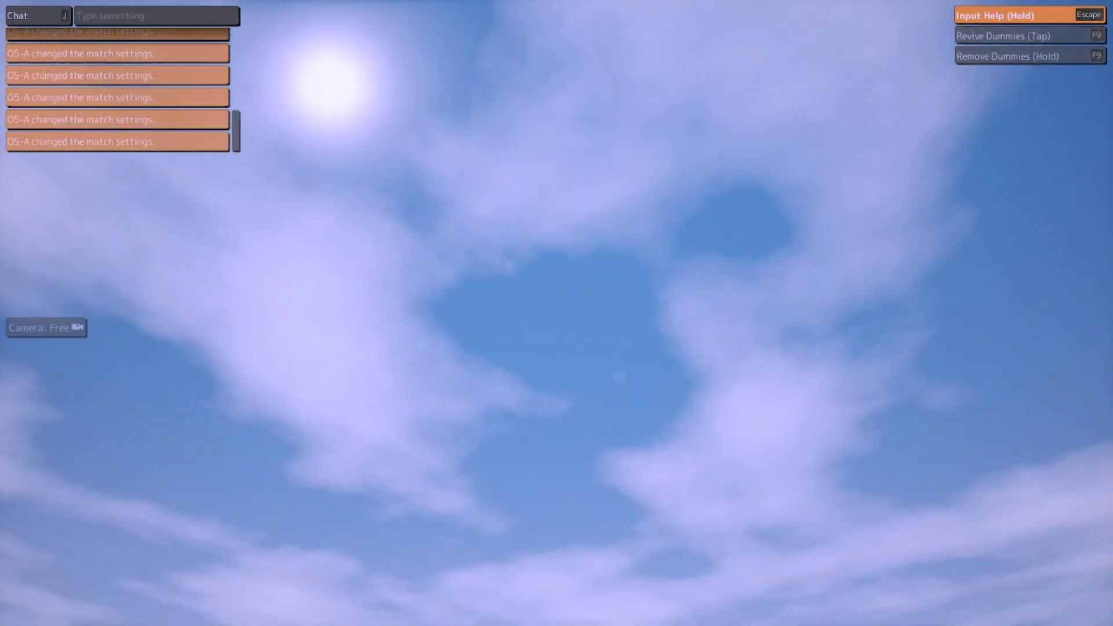
pyautogui.press('Escape')
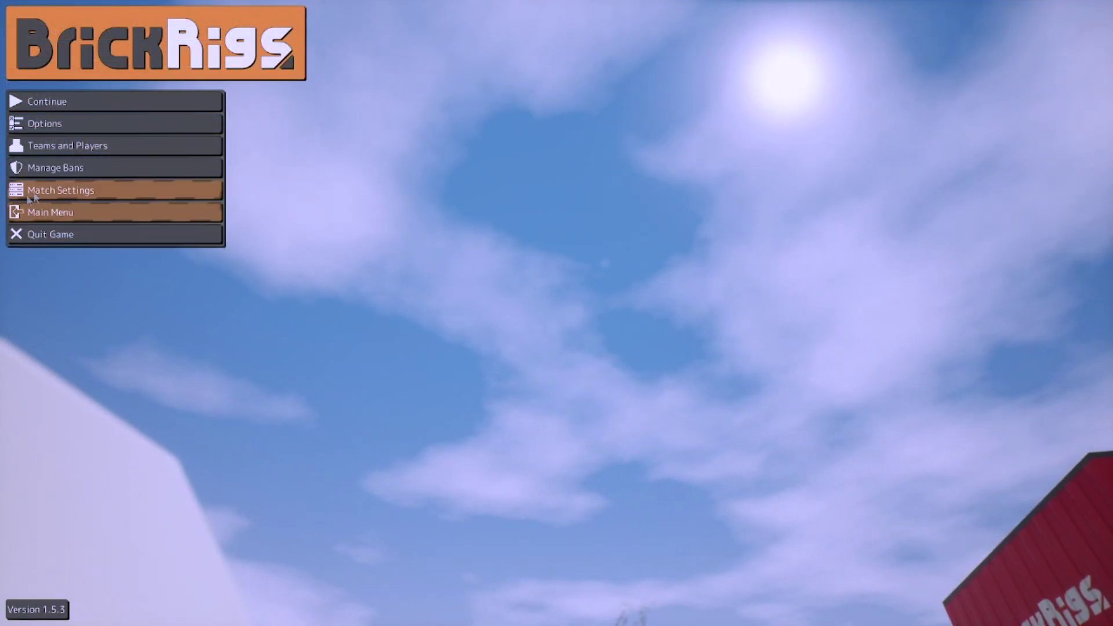
pyautogui.click(129, 223)
pyautogui.scroll(-3, 709, 476)
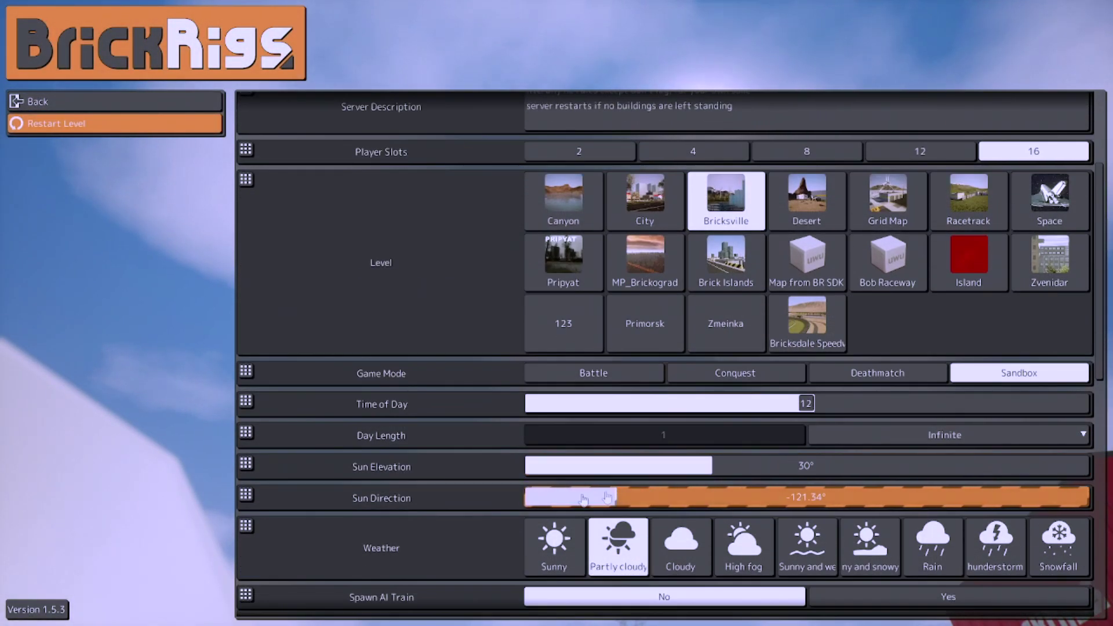
pyautogui.press('Escape')
pyautogui.press('Escape')
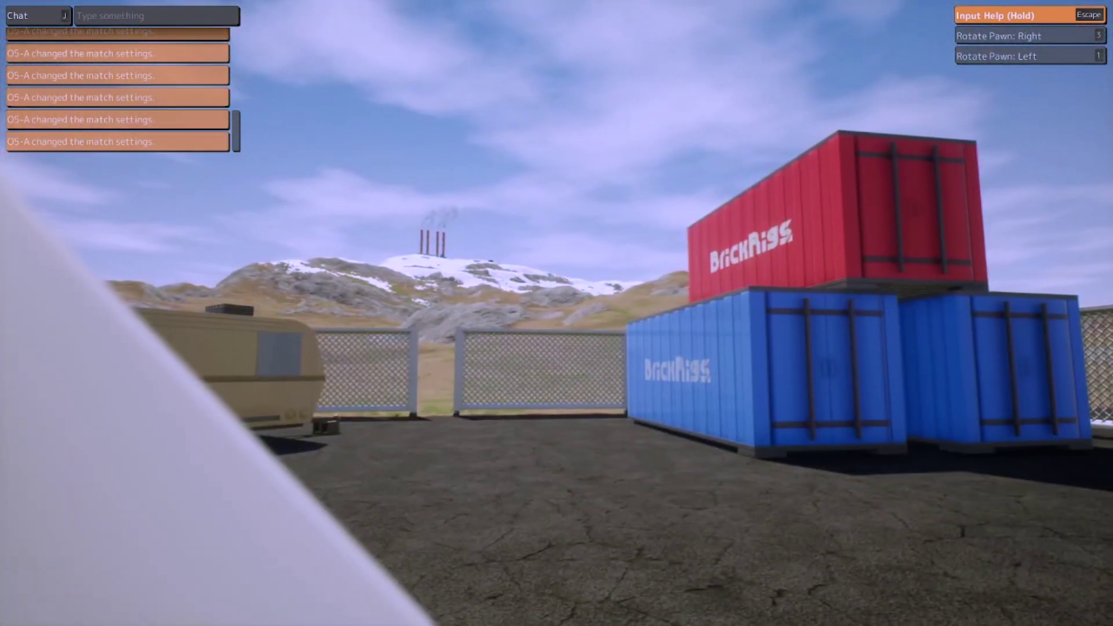
# - Reopen the match settings and set the Sun Direction to 0°
pyautogui.press('Escape')
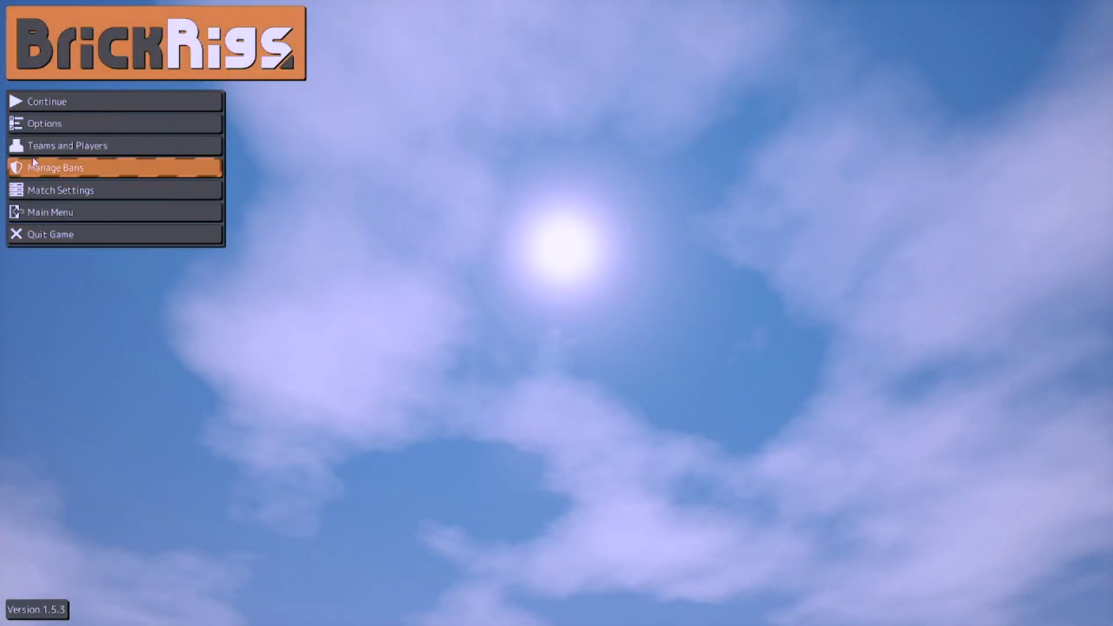
pyautogui.click(86, 192)
pyautogui.scroll(-5, 775, 455)
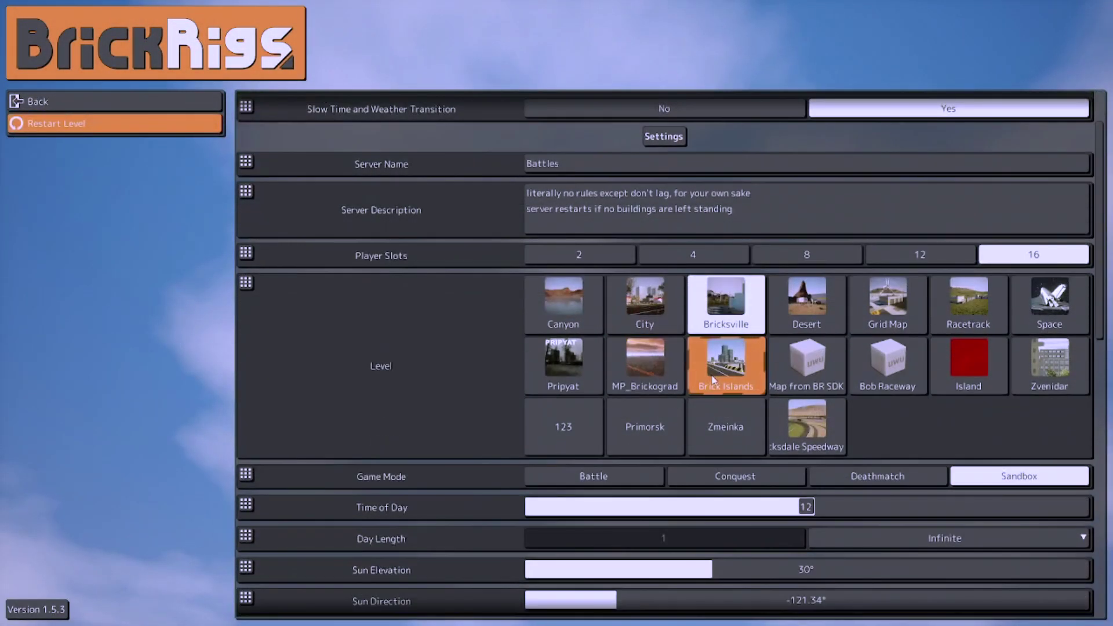
pyautogui.moveTo(824, 514); pyautogui.dragTo(813, 516)
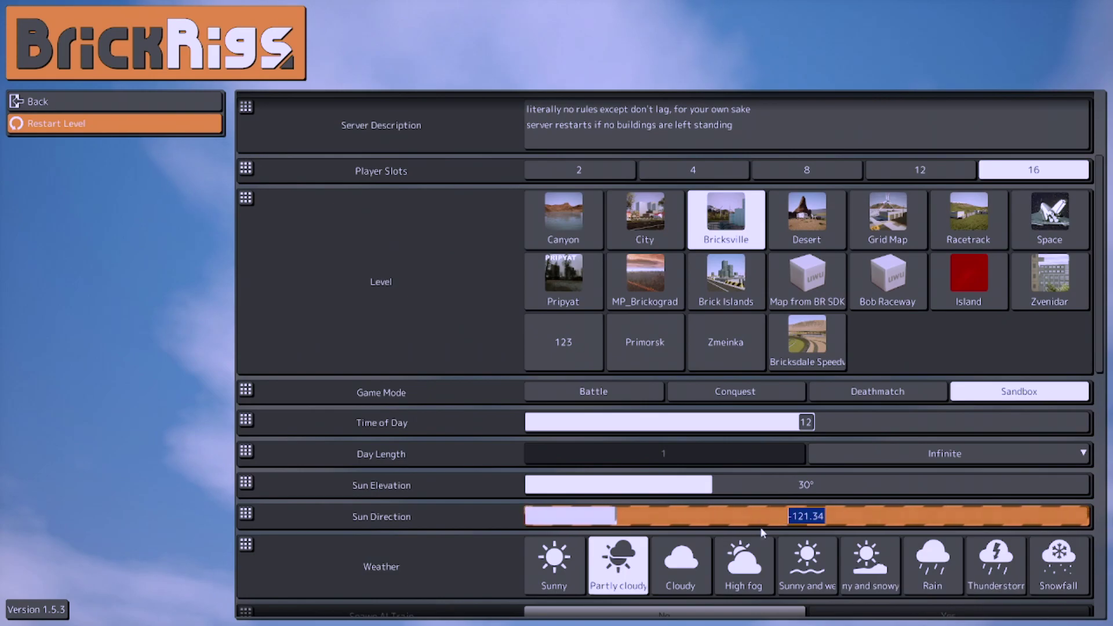
pyautogui.write('0')
pyautogui.press('Return')
# - Turn on Enable Vehicle Whitelist in the match settings and view the browser for choosing whitelisted vehicles
pyautogui.scroll(-5, 822, 400)
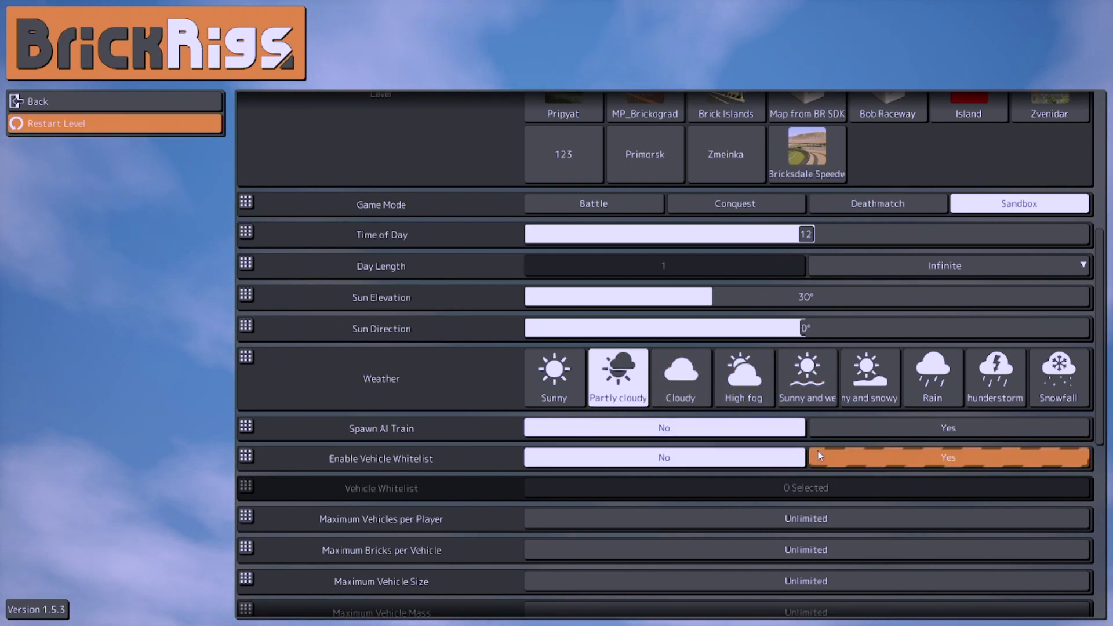
pyautogui.click(851, 459)
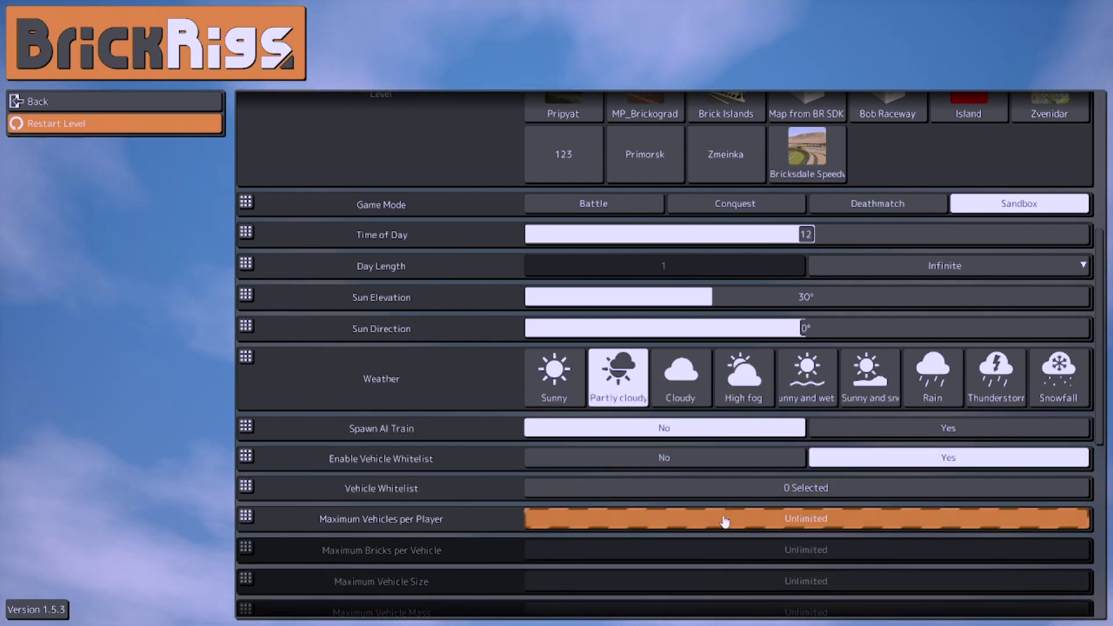
pyautogui.click(702, 491)
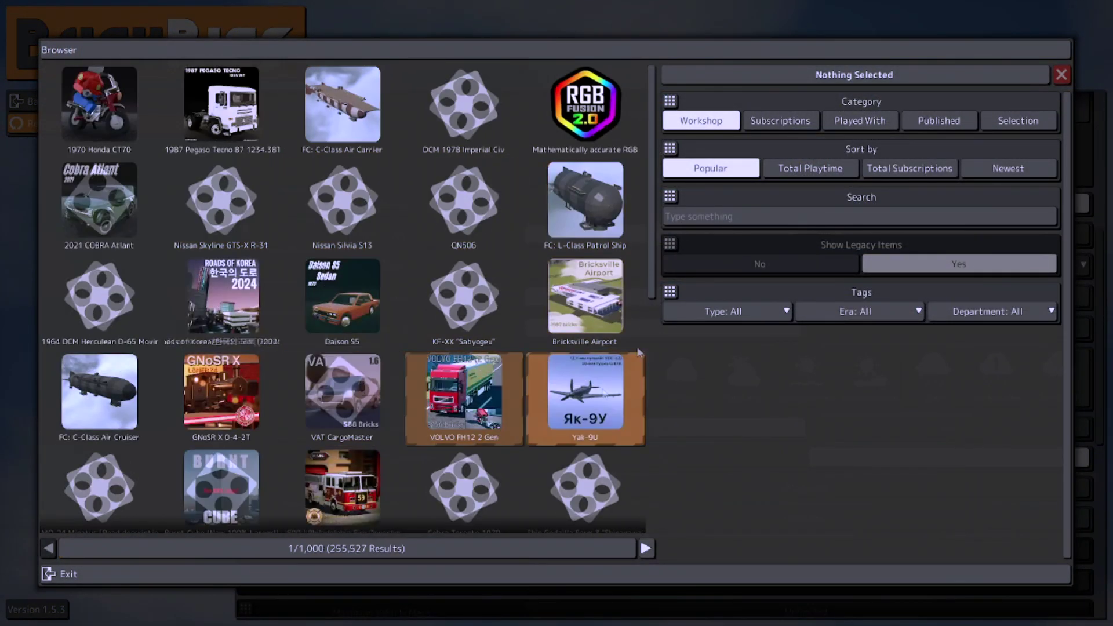
pyautogui.press('Escape')
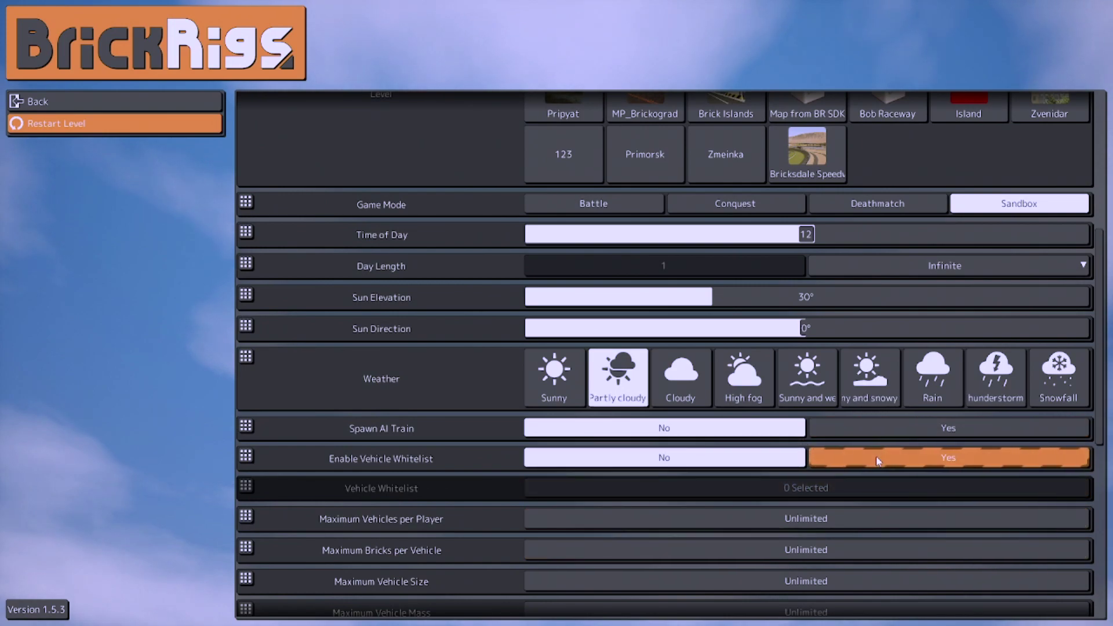
pyautogui.scroll(-1, 719, 475)
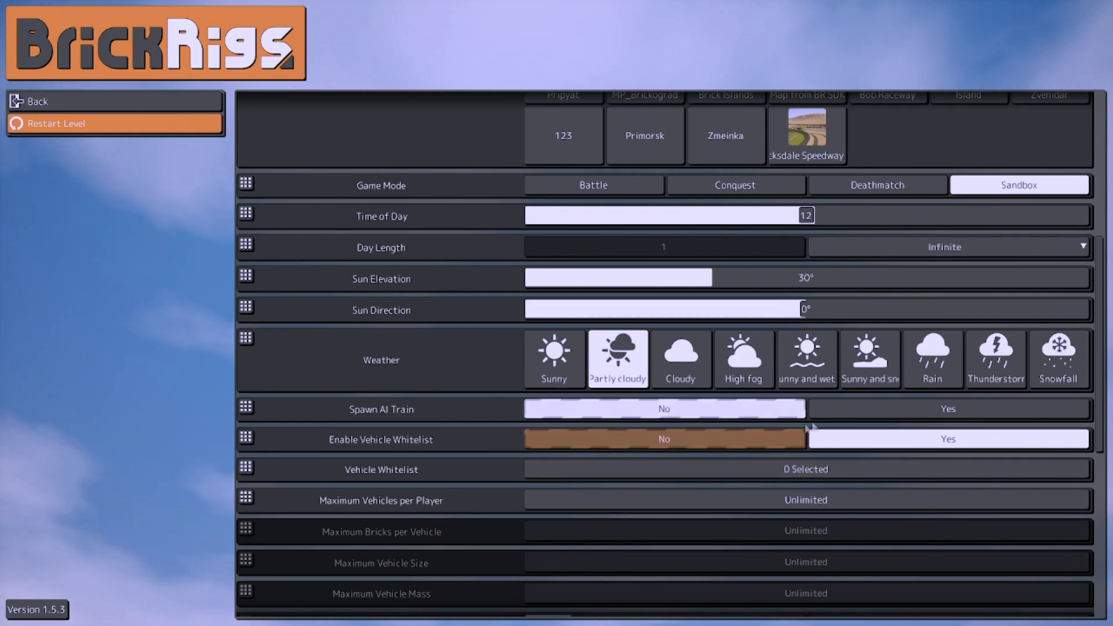
# - Return to the match and view the vehicle browser with its Whitelist category, as well as the character's inventory and loadout
pyautogui.press('Escape')
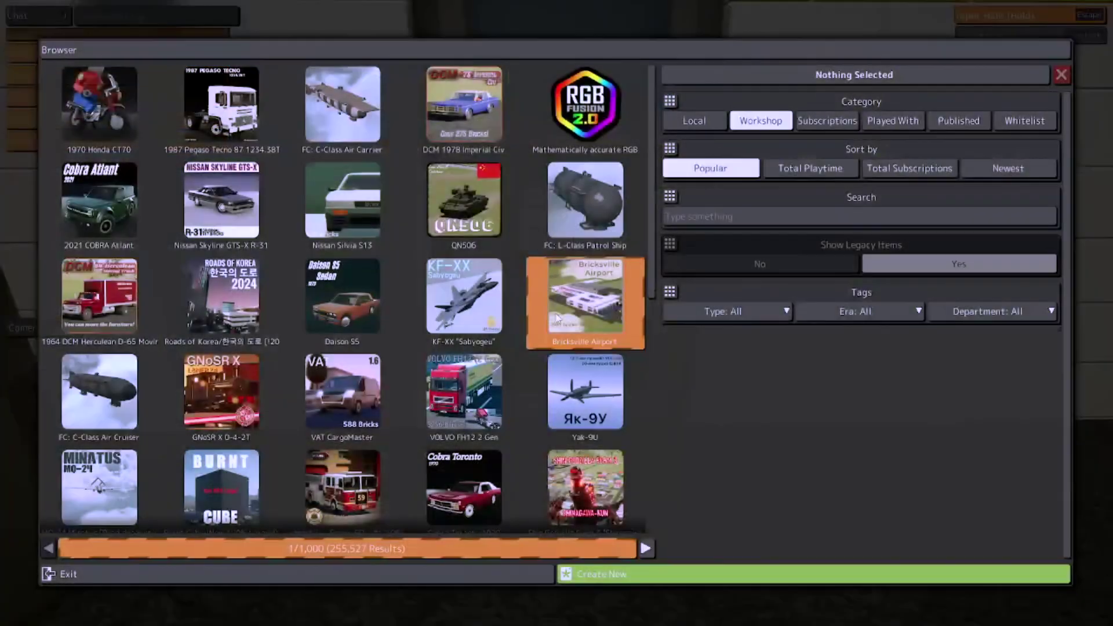
pyautogui.press('Escape')
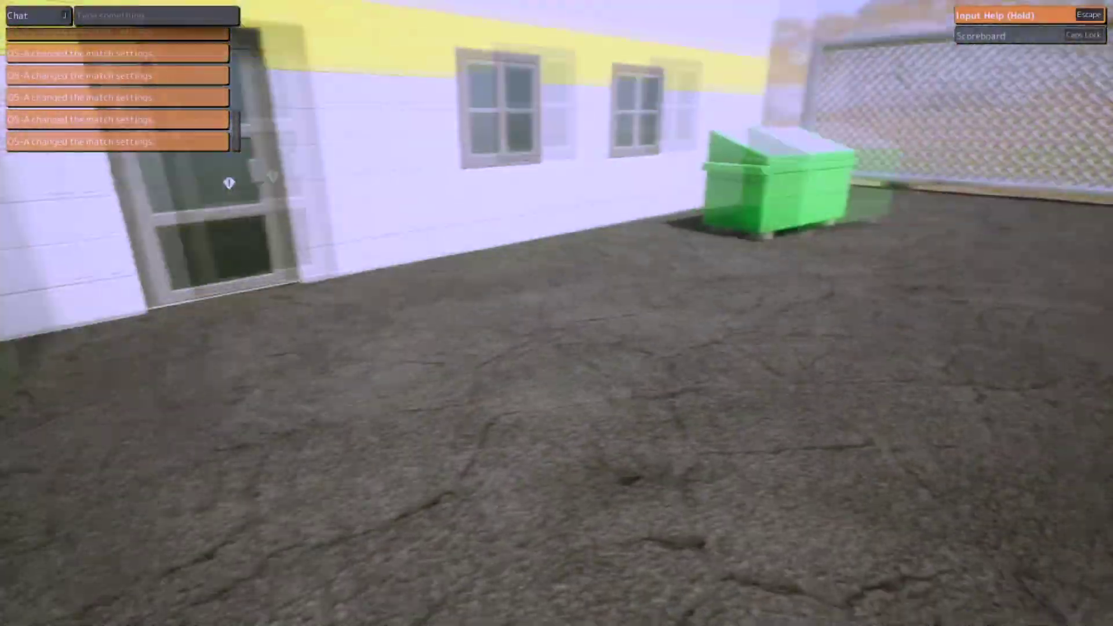
pyautogui.press('w')
pyautogui.press('e')
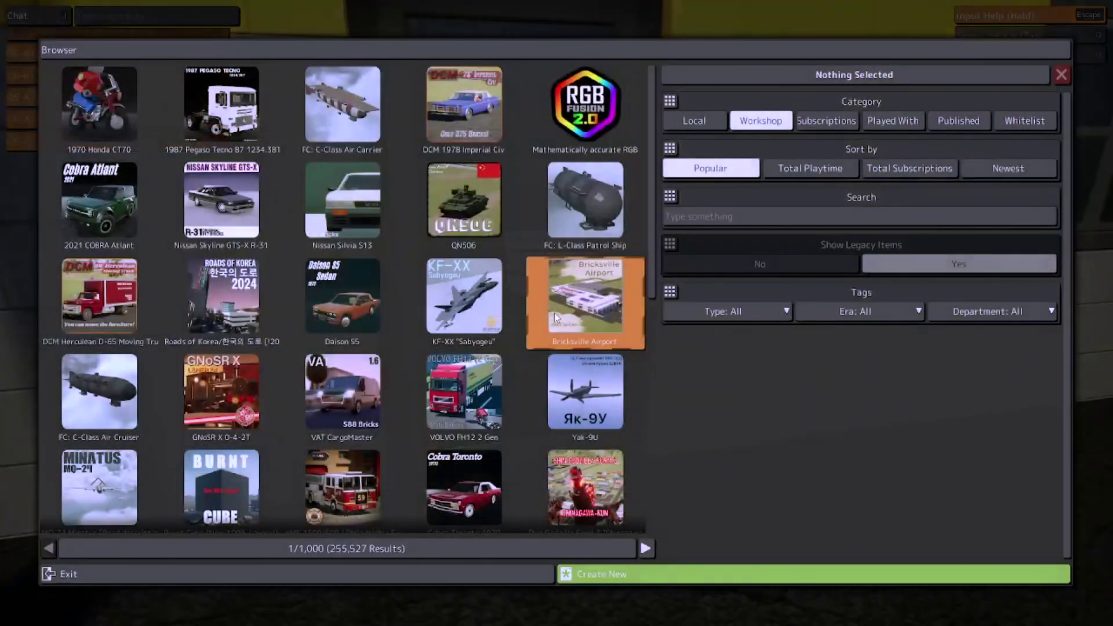
pyautogui.press('Escape')
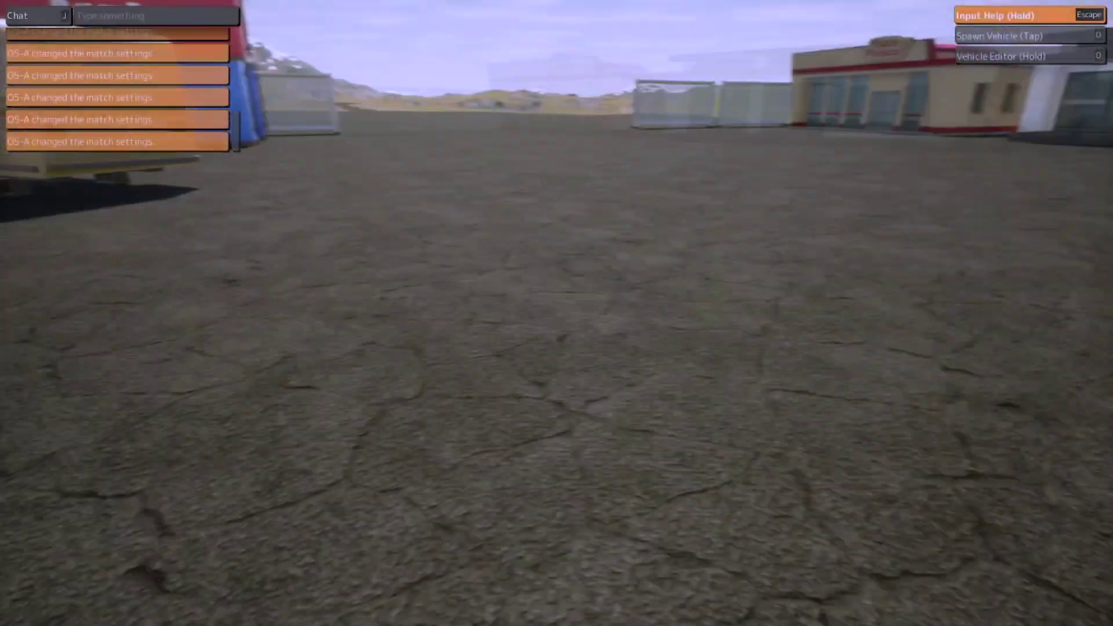
pyautogui.press('i')
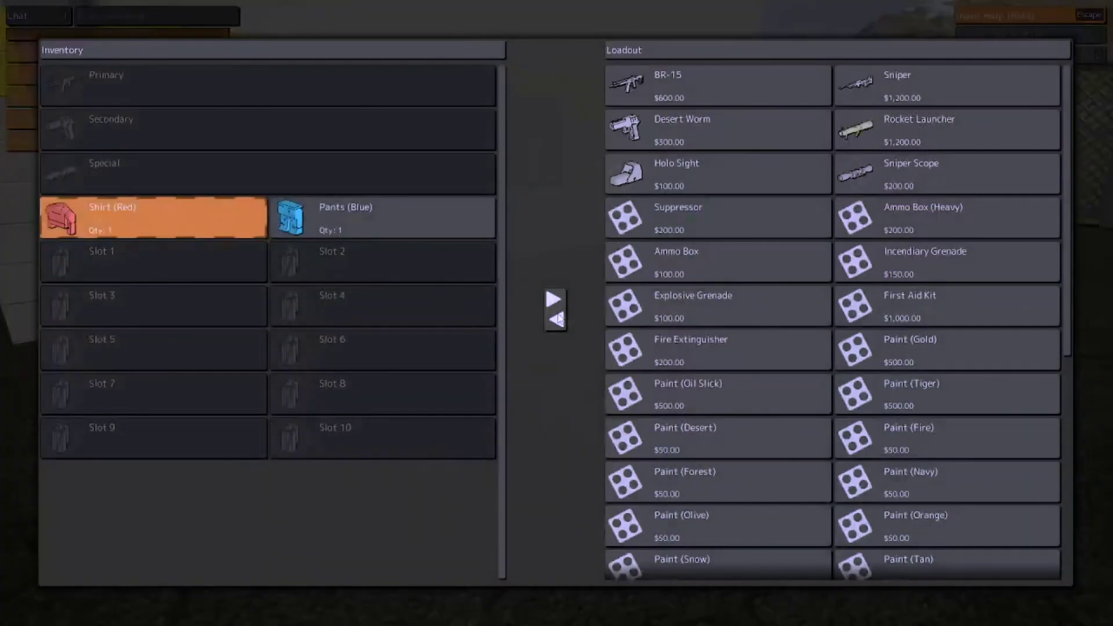
pyautogui.press('Escape')
pyautogui.press('Escape')
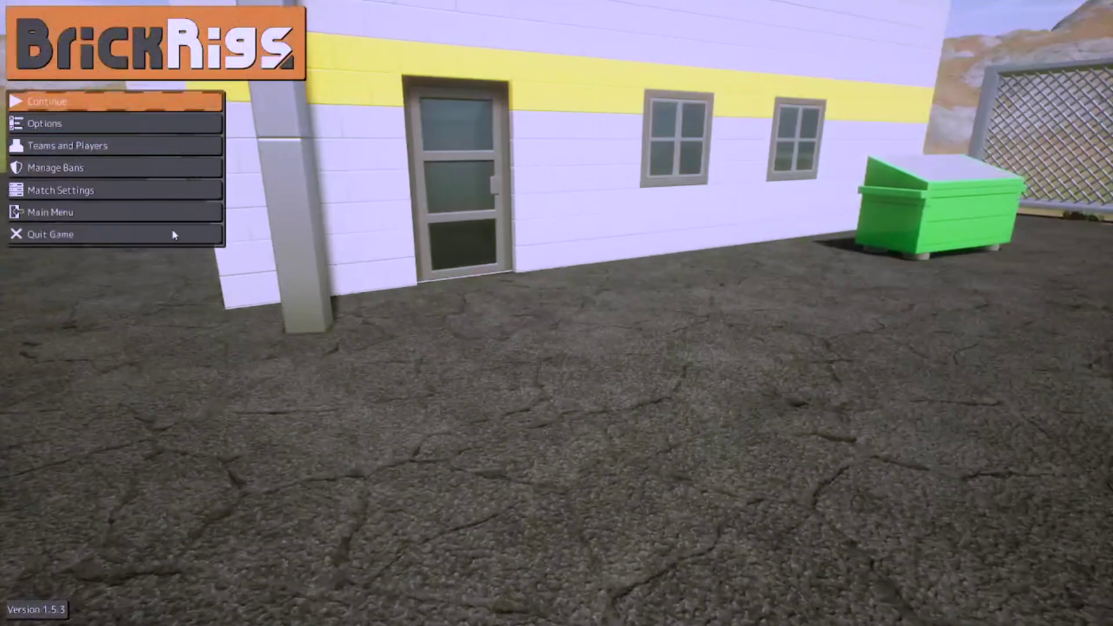
# - Reopen the match settings and set Enable Vehicle Whitelist to No
pyautogui.click(133, 189)
pyautogui.scroll(-12, 829, 272)
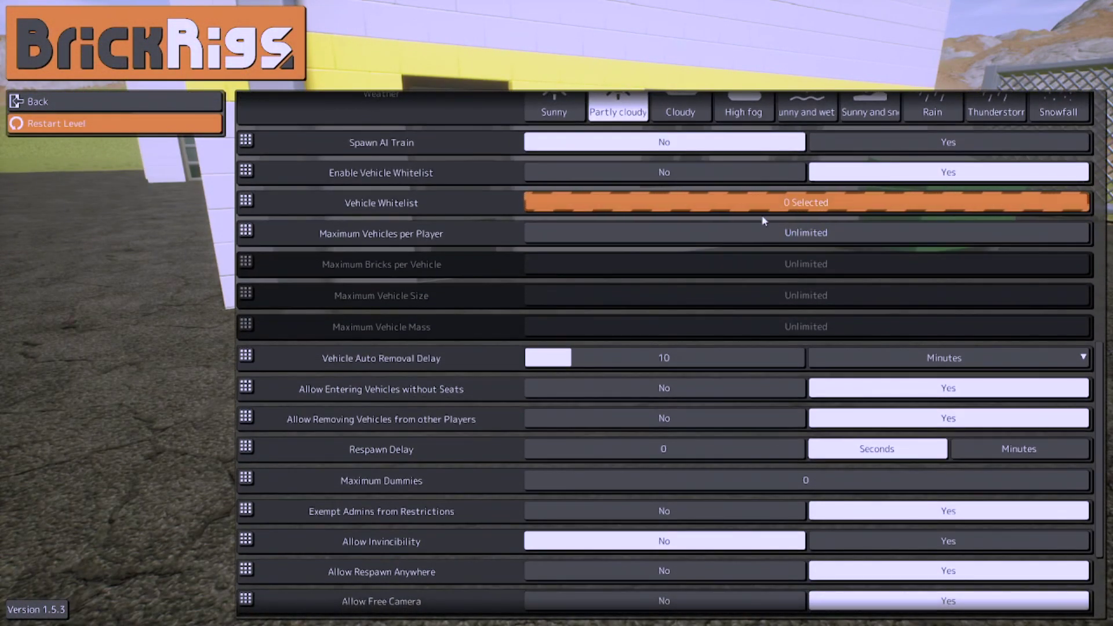
pyautogui.click(705, 174)
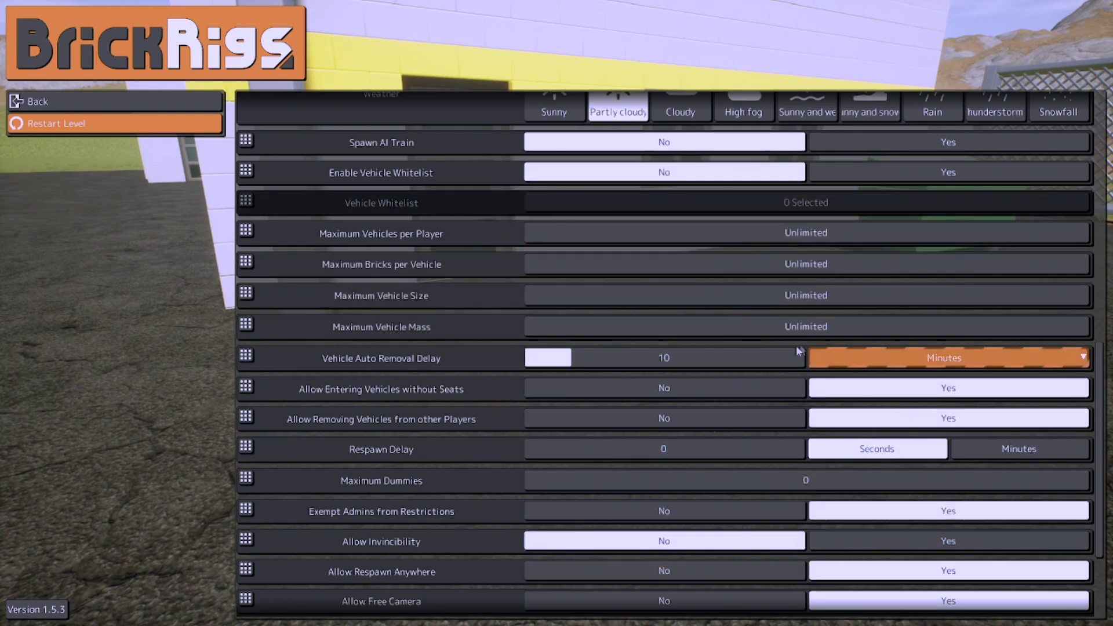
# - Set Maximum Vehicles per Player to 0 for unlimited and look over the other vehicle limit settings
pyautogui.scroll(-2, 884, 395)
pyautogui.scroll(5, 794, 292)
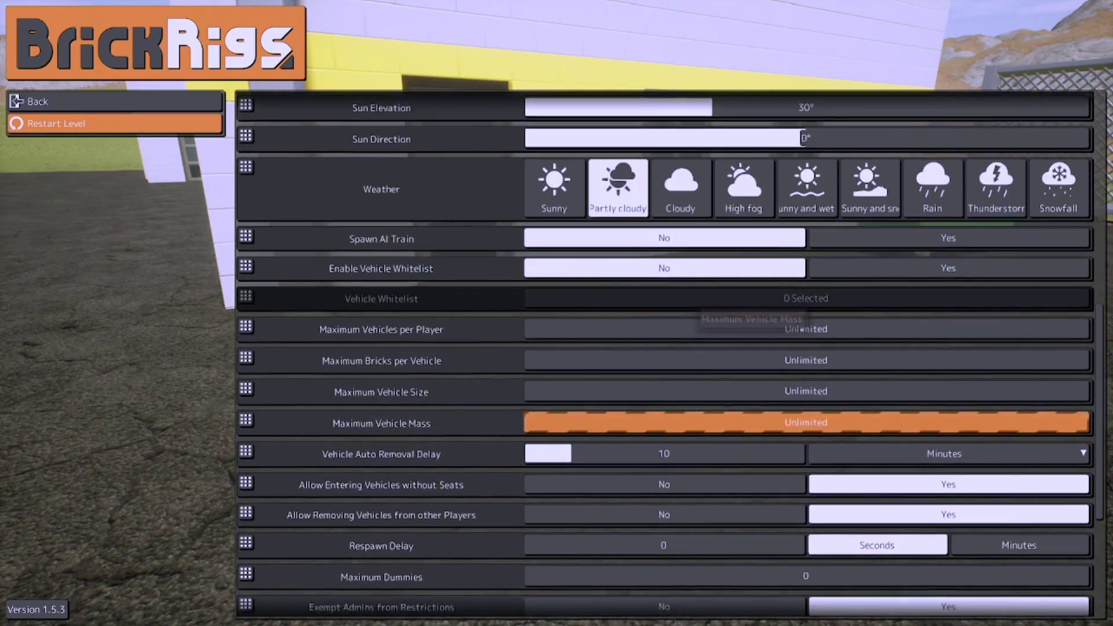
pyautogui.scroll(-5, 869, 332)
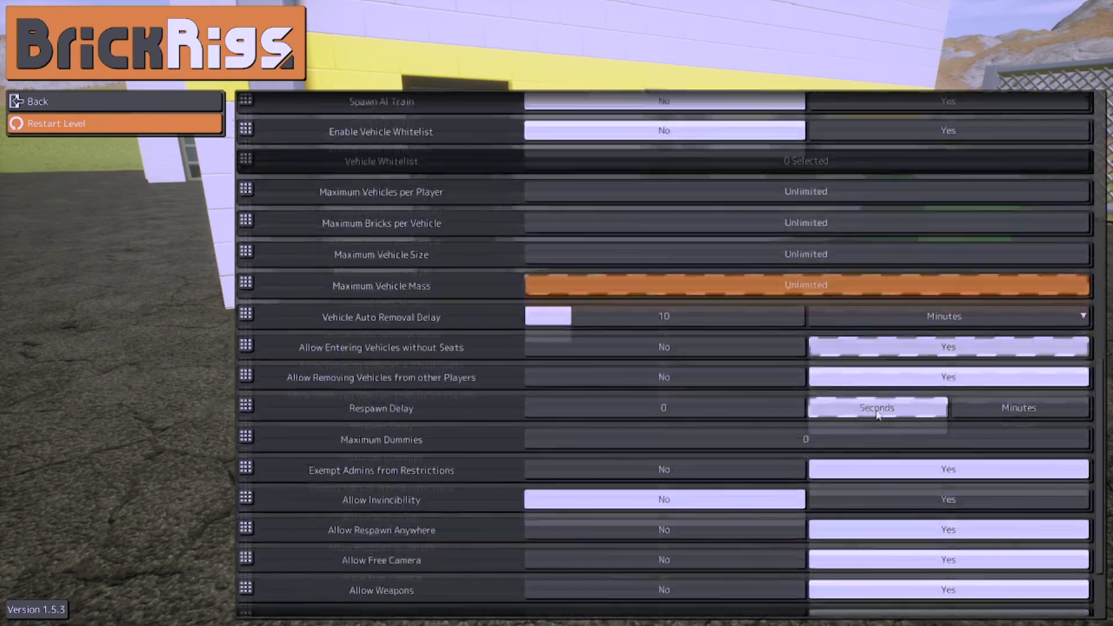
pyautogui.scroll(4, 870, 332)
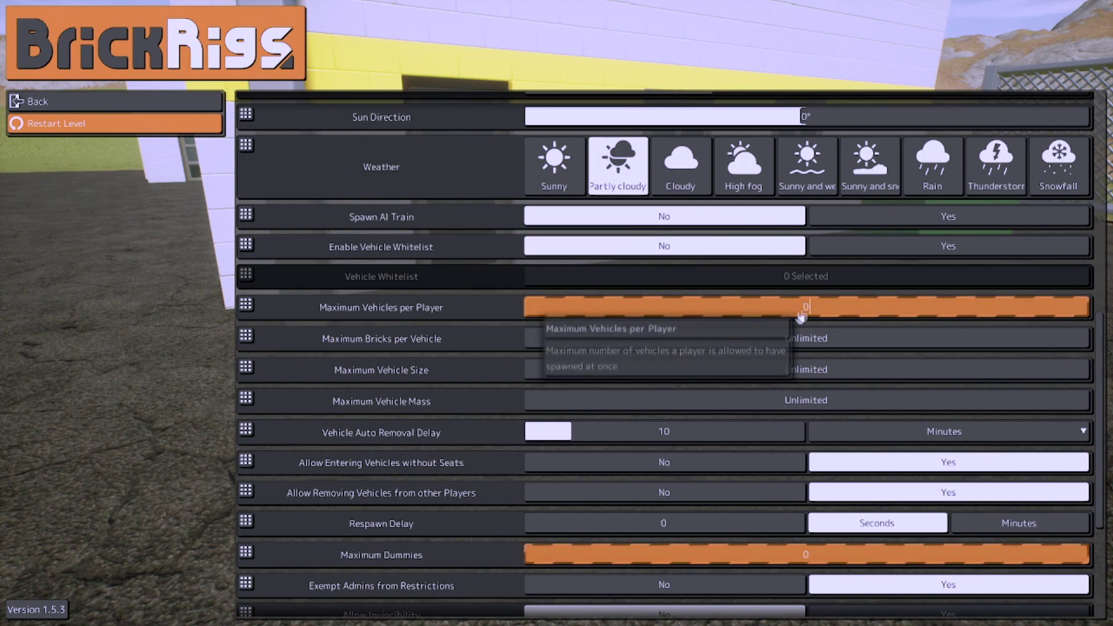
pyautogui.click(823, 308)
pyautogui.write('0')
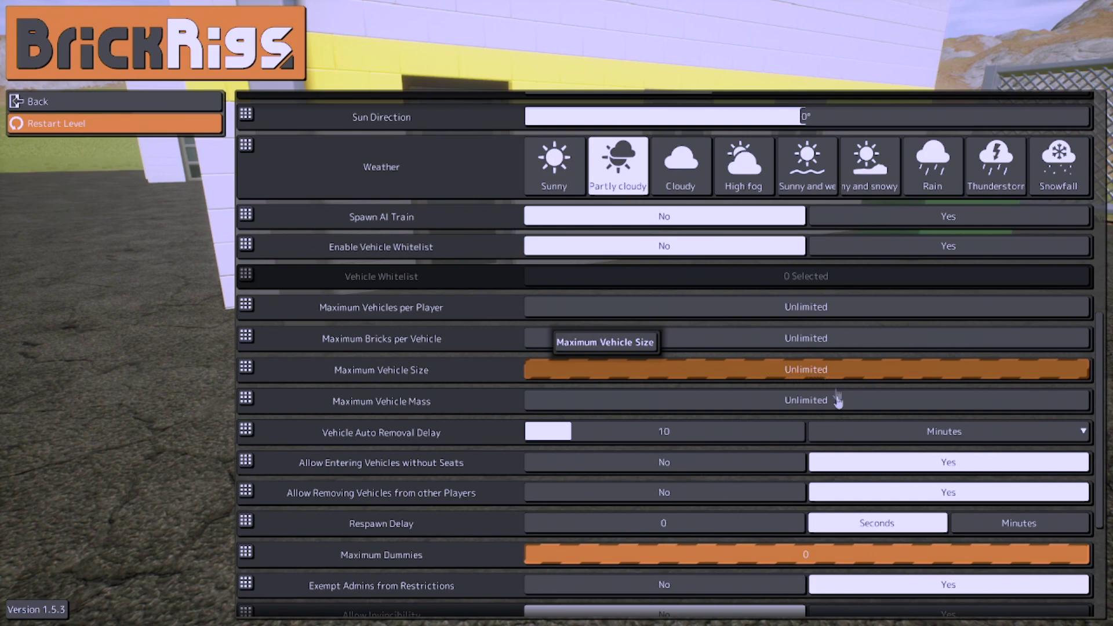
pyautogui.moveTo(775, 377); pyautogui.dragTo(781, 378)
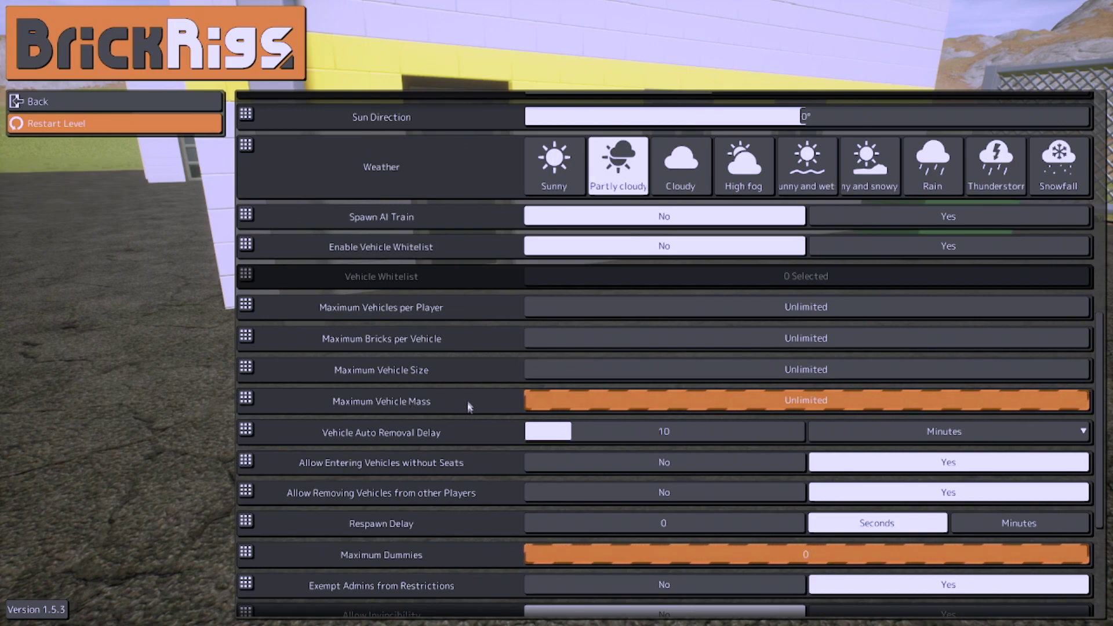
# - Back in the match, open the subscribed vehicle P.1000 Ratte-ish Type Thing 2 in the vehicle editor to inspect it, and exit the editor
pyautogui.press('Escape')
pyautogui.press('Escape')
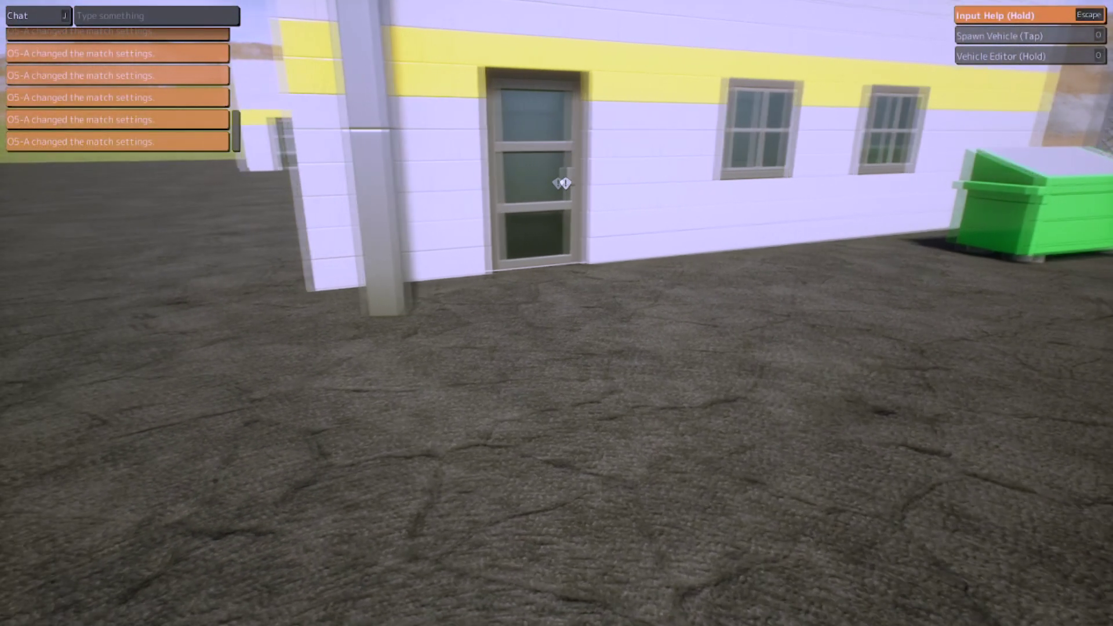
pyautogui.press('o')
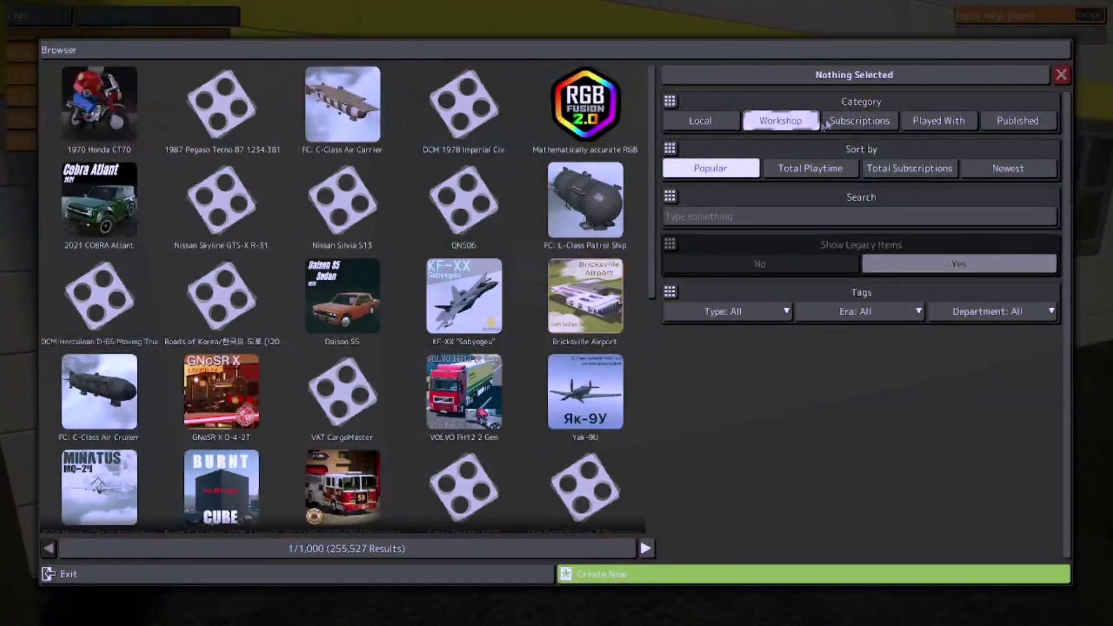
pyautogui.click(830, 124)
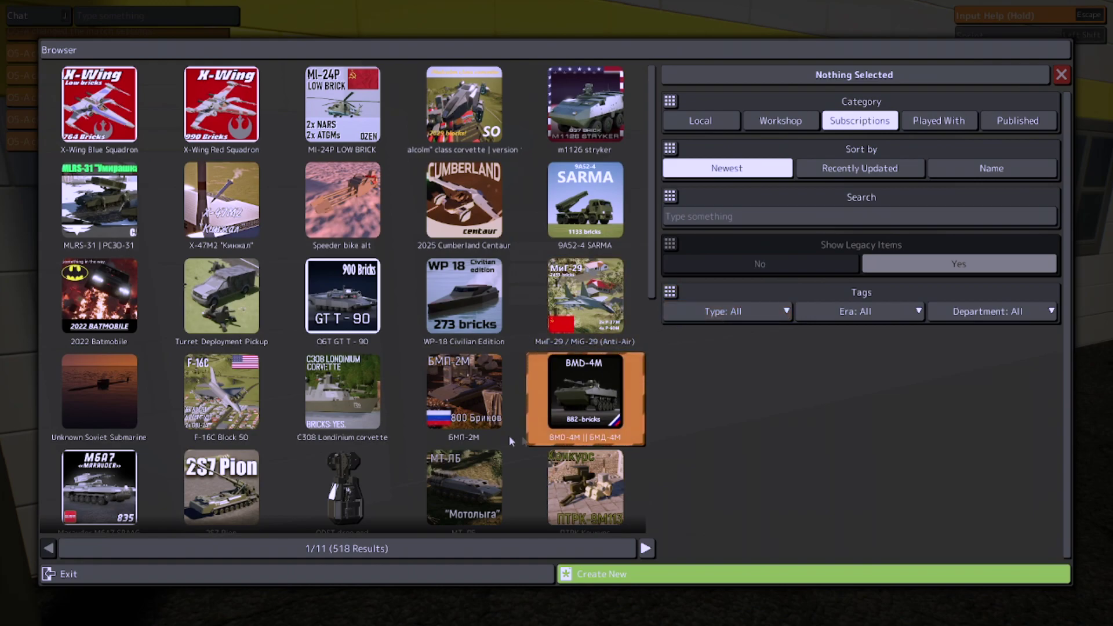
pyautogui.scroll(-2, 464, 389)
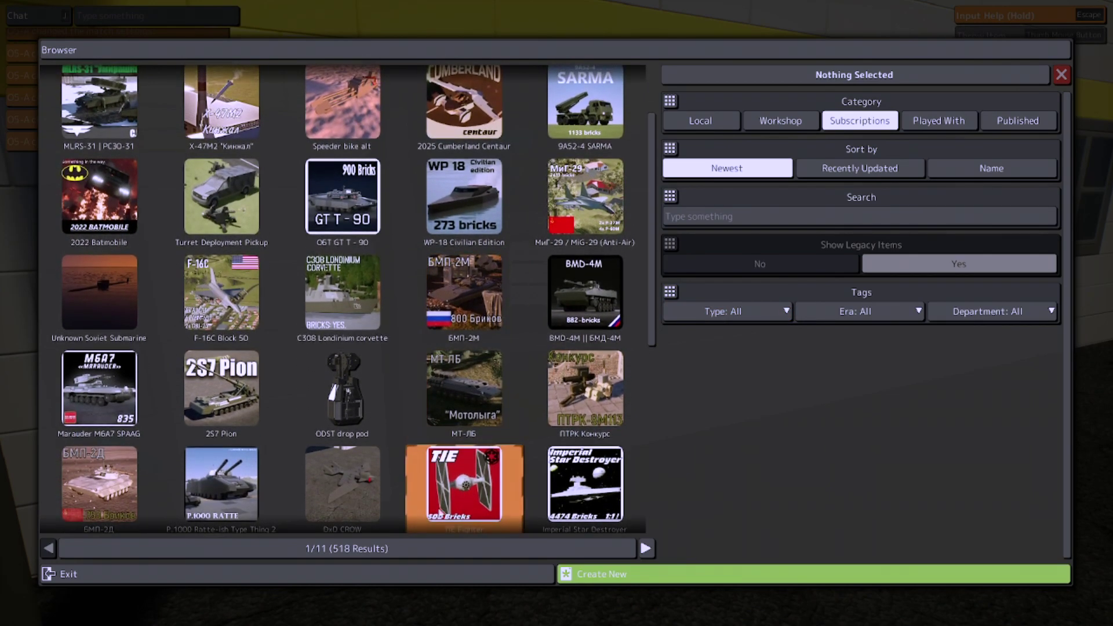
pyautogui.click(464, 480)
pyautogui.click(221, 480)
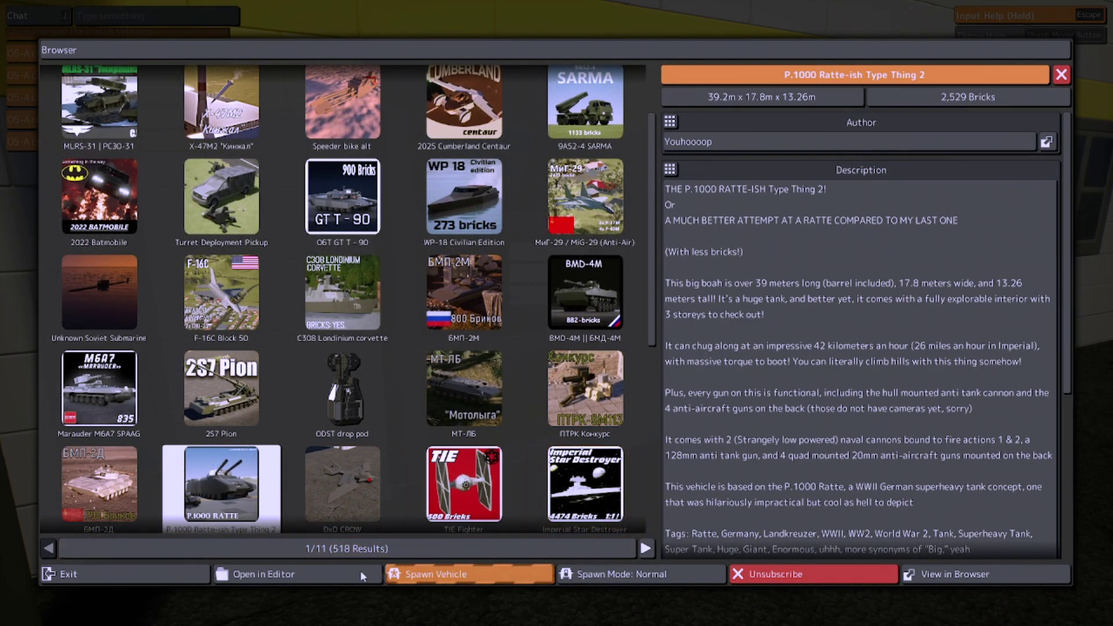
pyautogui.click(342, 582)
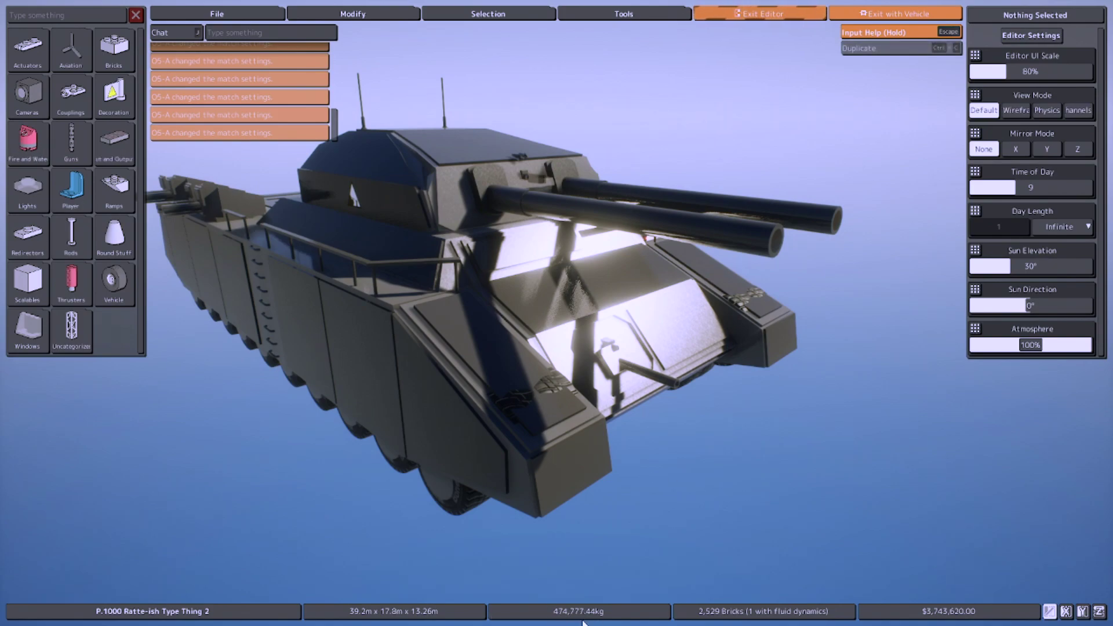
pyautogui.click(807, 14)
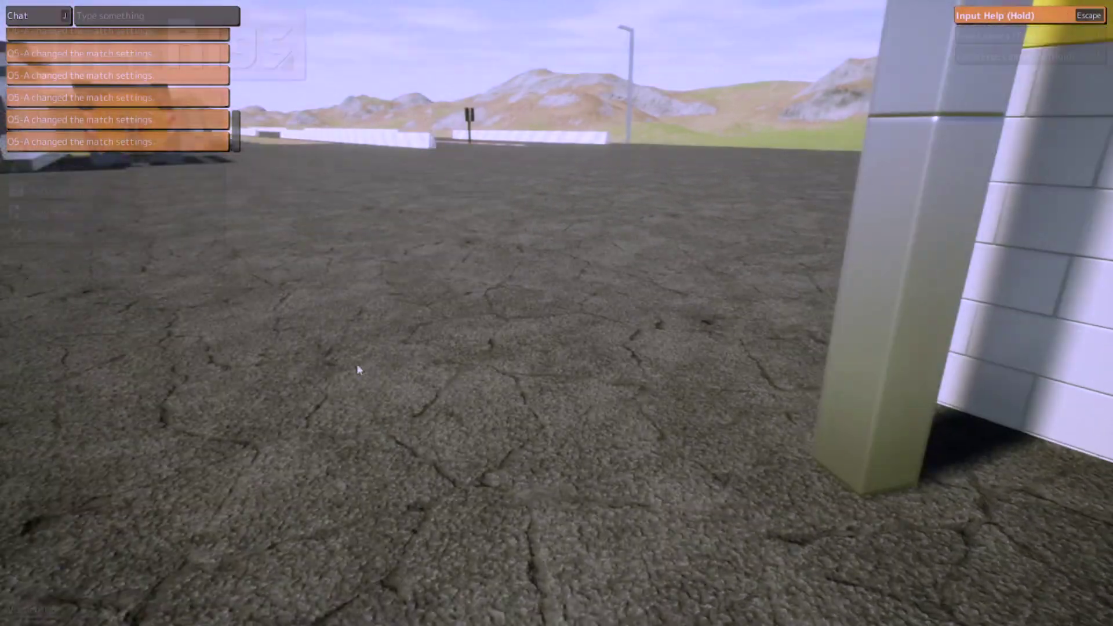
# - Reopen the match settings and examine the vehicle removal, respawn, dummy, admin exemption and player permission options
pyautogui.press('Escape')
pyautogui.click(94, 211)
pyautogui.scroll(-10, 743, 318)
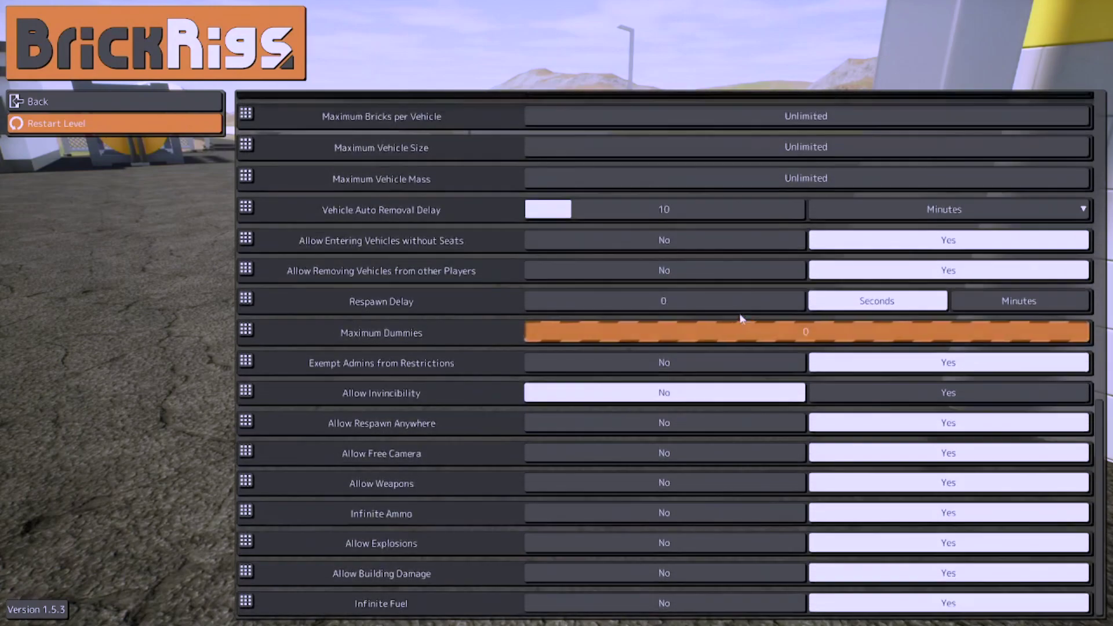
pyautogui.scroll(1, 746, 342)
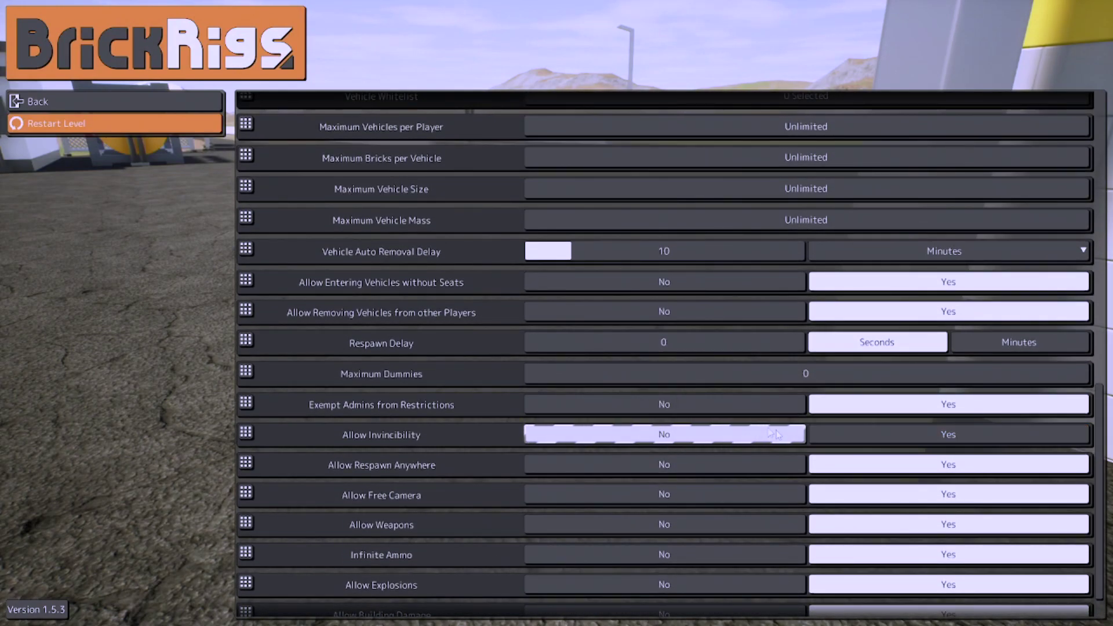
pyautogui.scroll(-1, 739, 352)
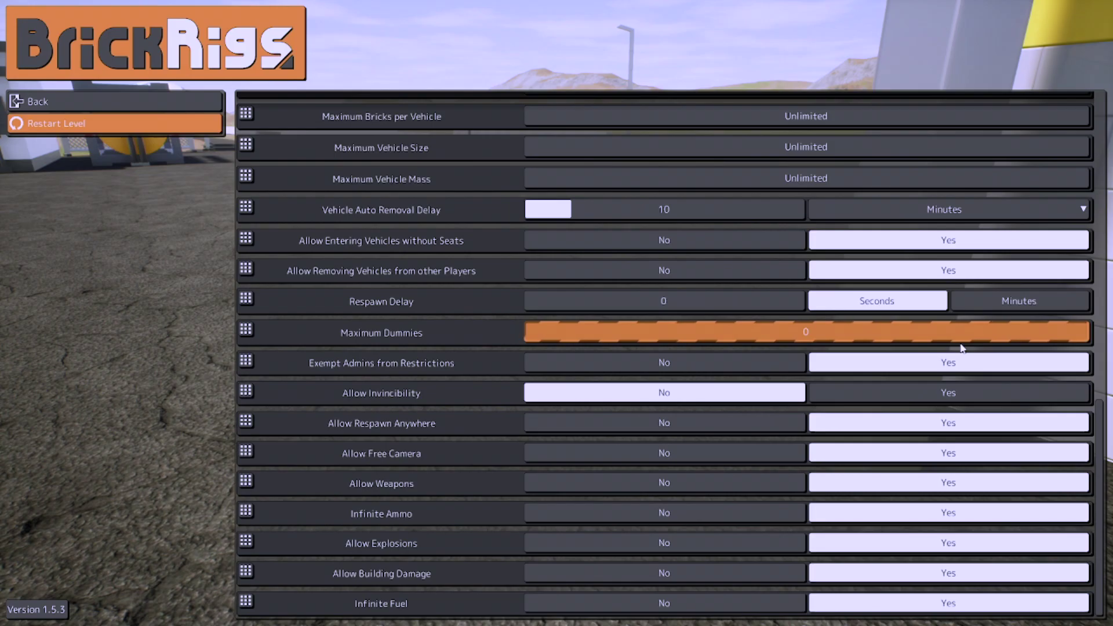
# - Back in the match, enter the free camera, spawn several test dummies near the parked caravan, and return to the character view
pyautogui.press('Escape')
pyautogui.press('Escape')
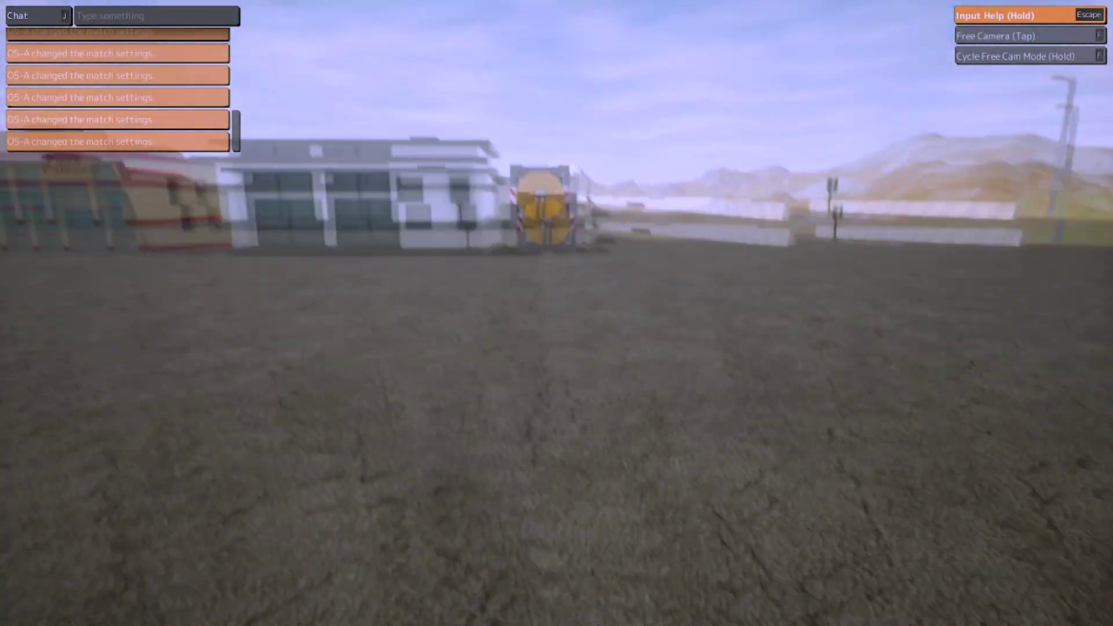
pyautogui.press('w')
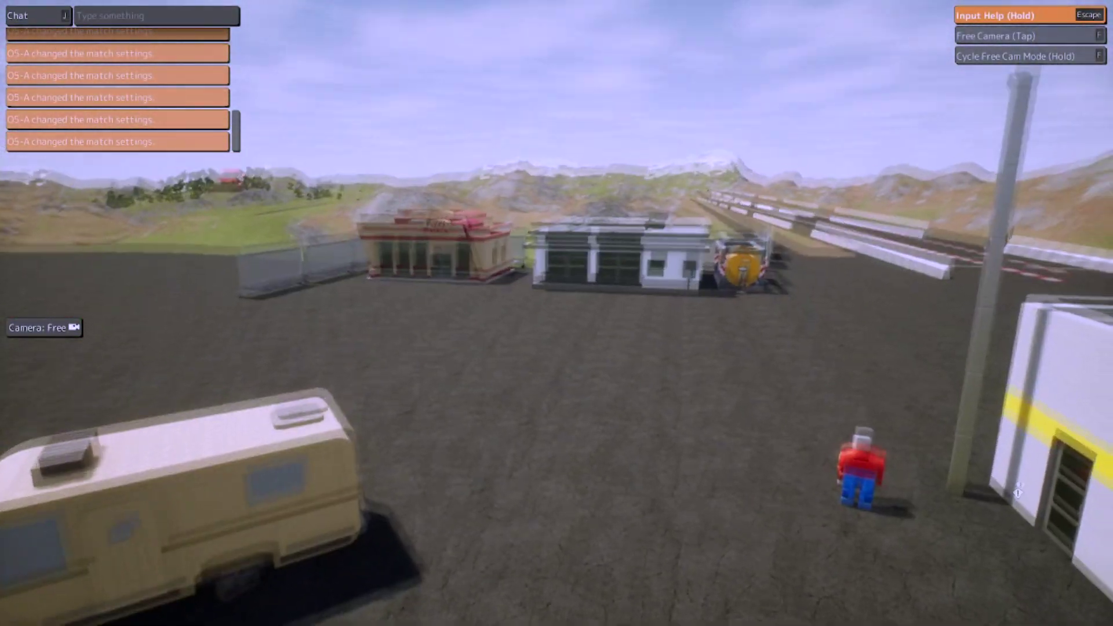
pyautogui.press('n')
pyautogui.press('n')
pyautogui.press('n')
pyautogui.press('n')
pyautogui.press('n')
pyautogui.press('n')
pyautogui.press('n')
pyautogui.press('n')
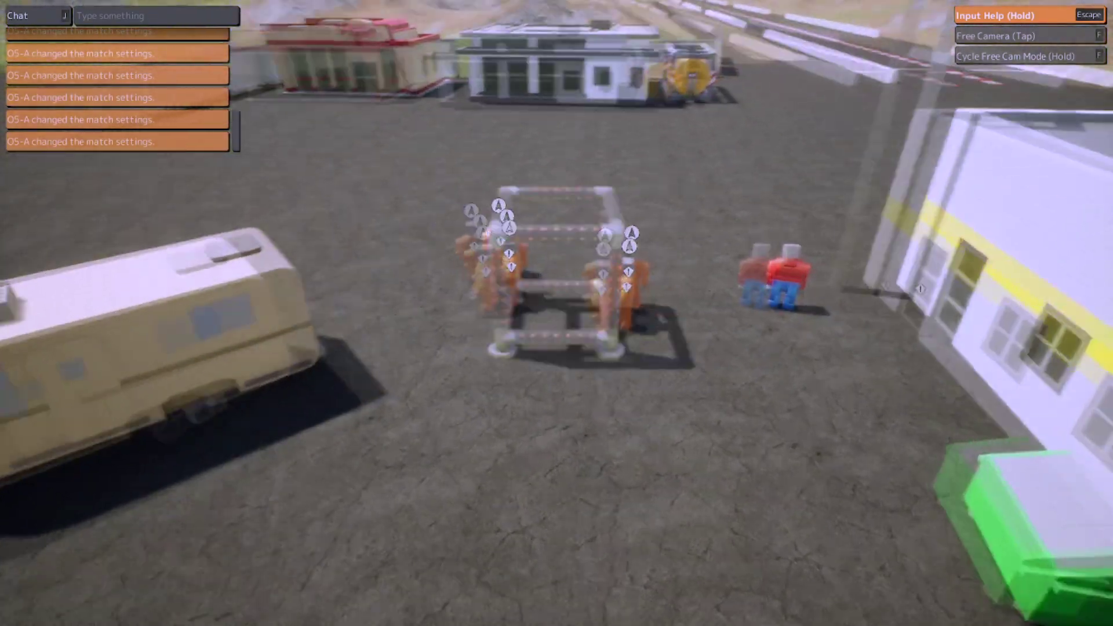
pyautogui.press('f')
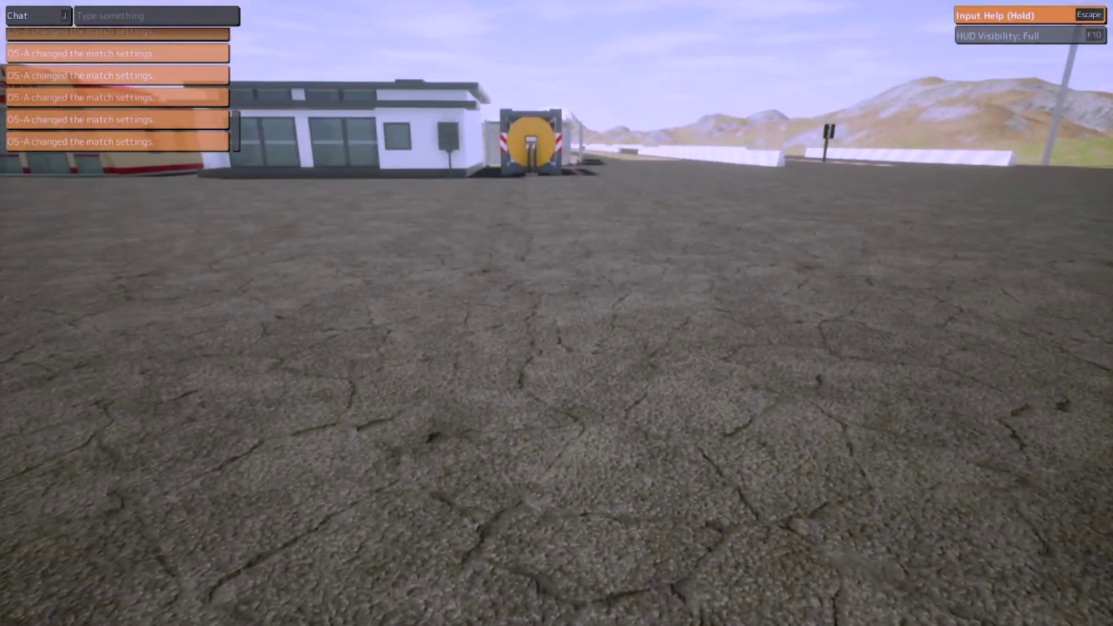
# - Reopen the match settings to examine the vehicle limits and Vehicle Auto Removal Delay, and return to the match
pyautogui.press('i')
pyautogui.press('Escape')
pyautogui.click(111, 187)
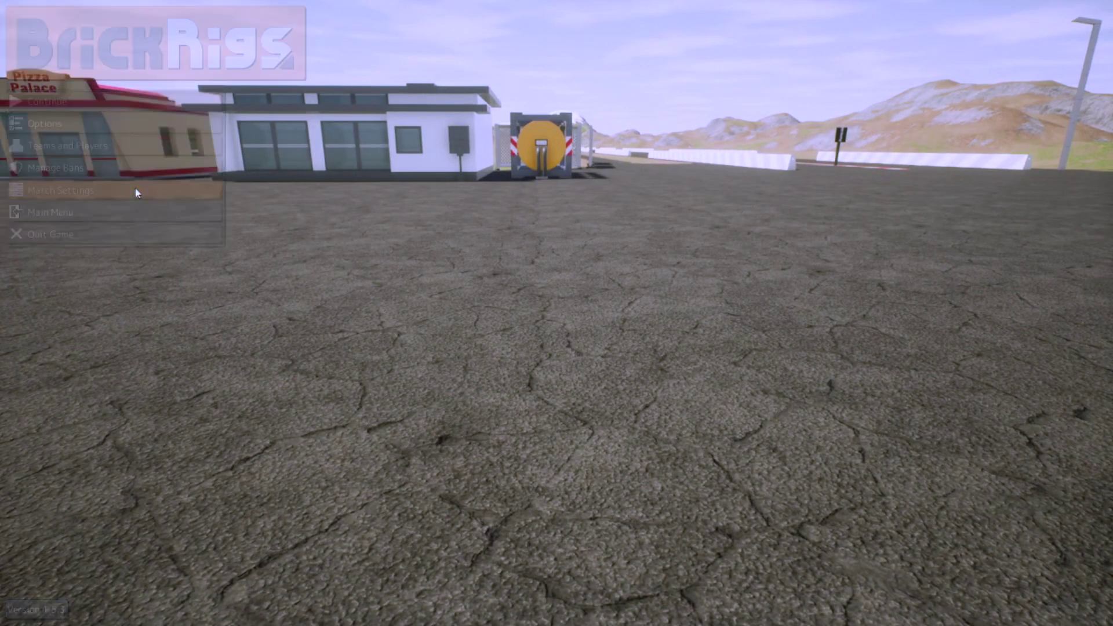
pyautogui.scroll(-15, 669, 427)
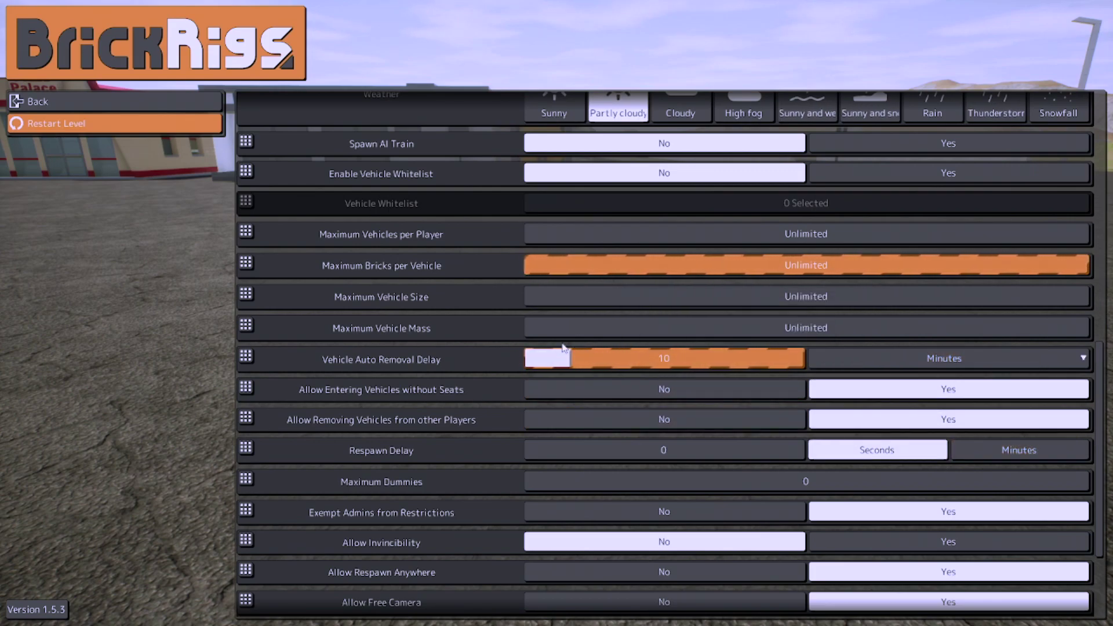
pyautogui.press('Escape')
pyautogui.press('Escape')
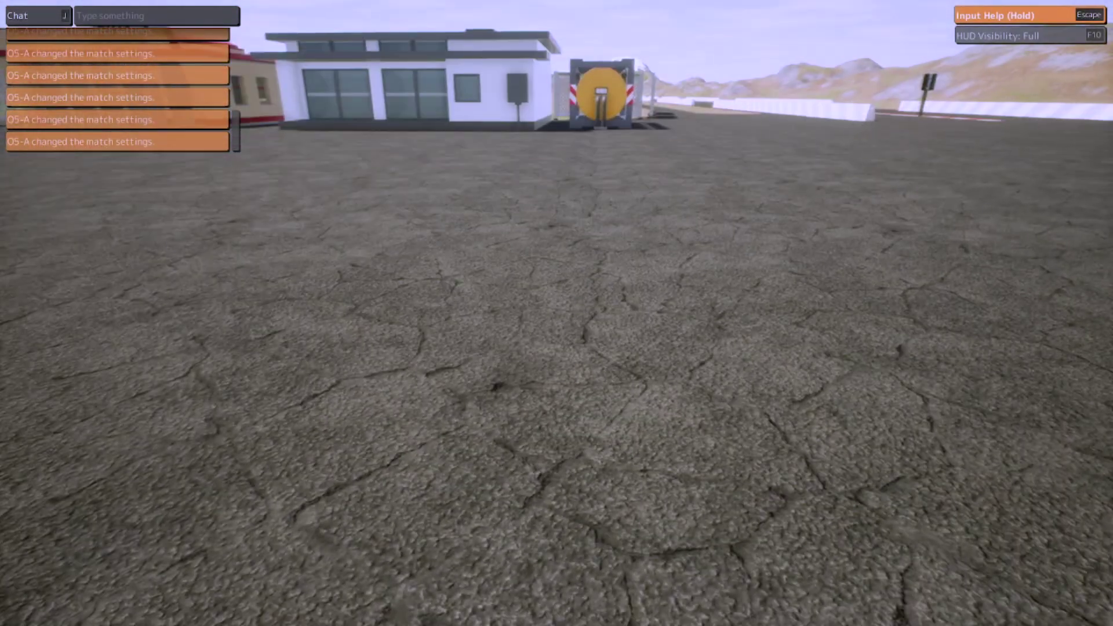
# - Open the level map to look over the garage locations and teleport option, and close it
pyautogui.press('m')
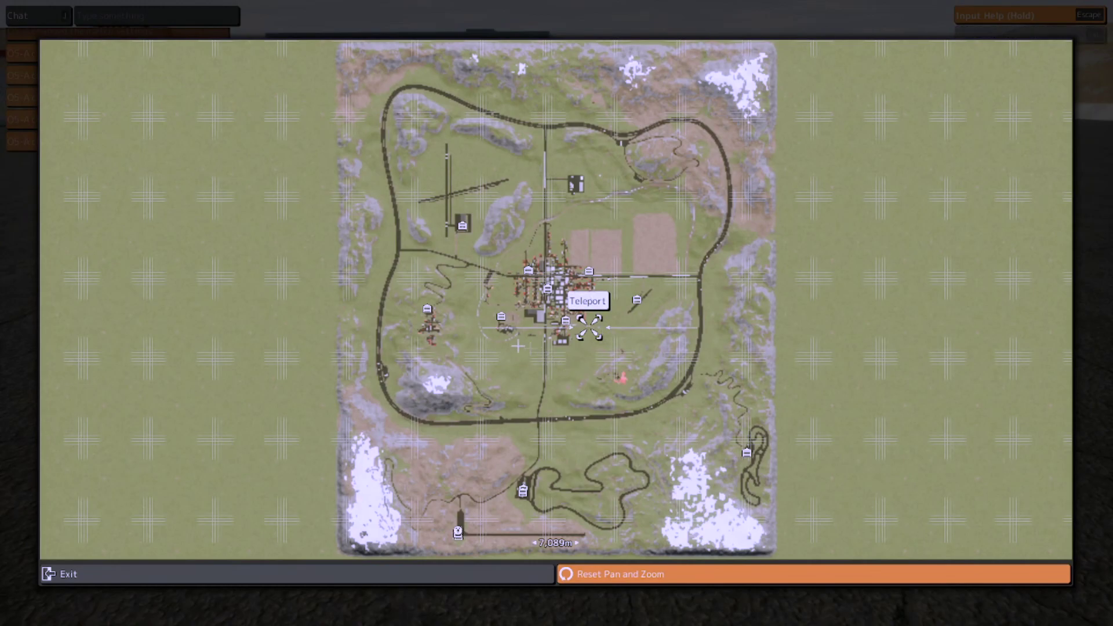
pyautogui.press('Escape')
pyautogui.press('Escape')
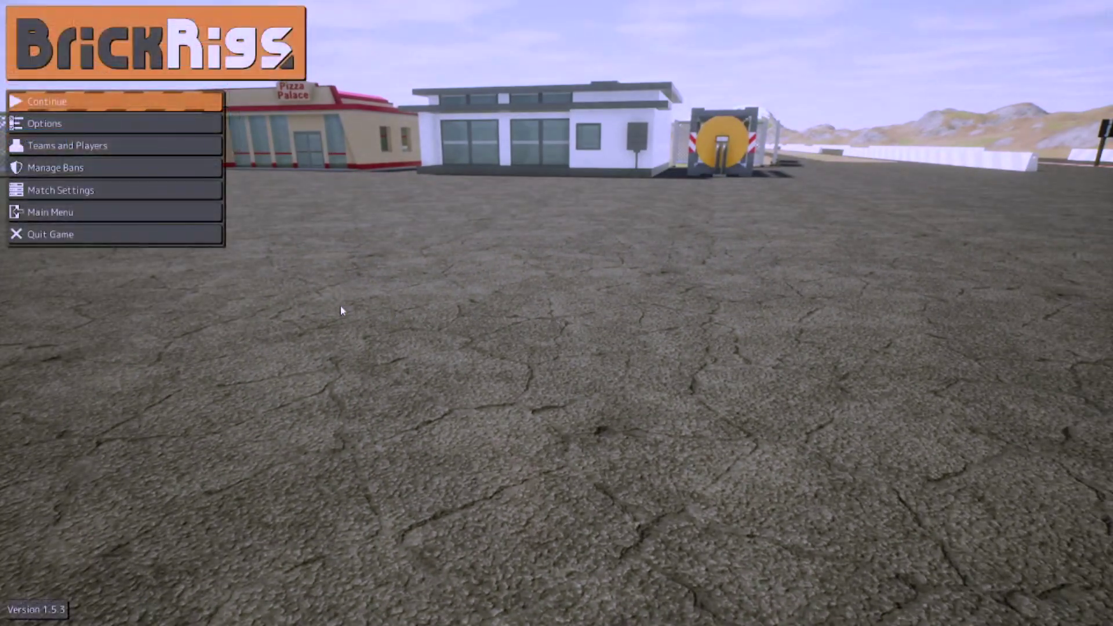
# - Reopen the match settings and read the Allow Entering Vehicles without Seats and Allow Removing Vehicles from other Players descriptions
pyautogui.click(134, 189)
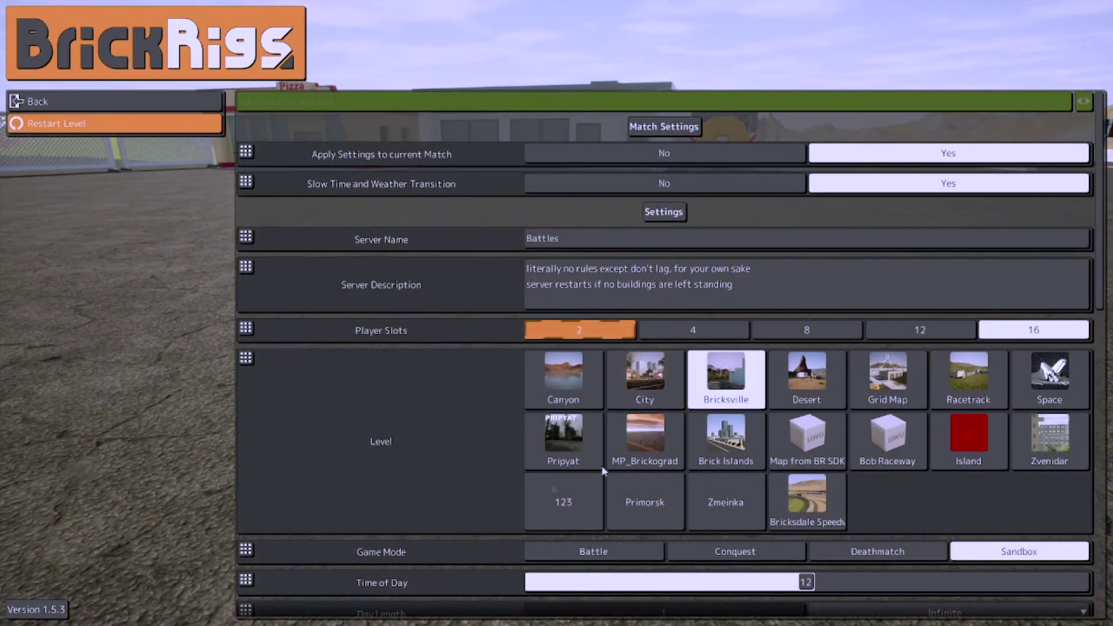
pyautogui.scroll(-6, 595, 371)
pyautogui.scroll(-5, 591, 402)
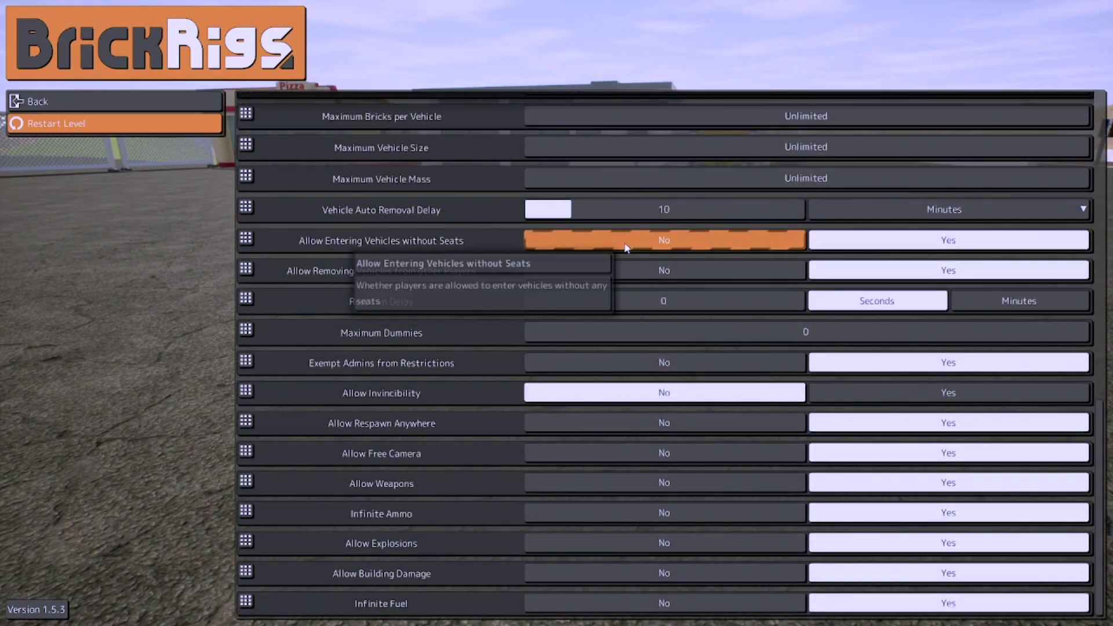
pyautogui.scroll(5, 626, 248)
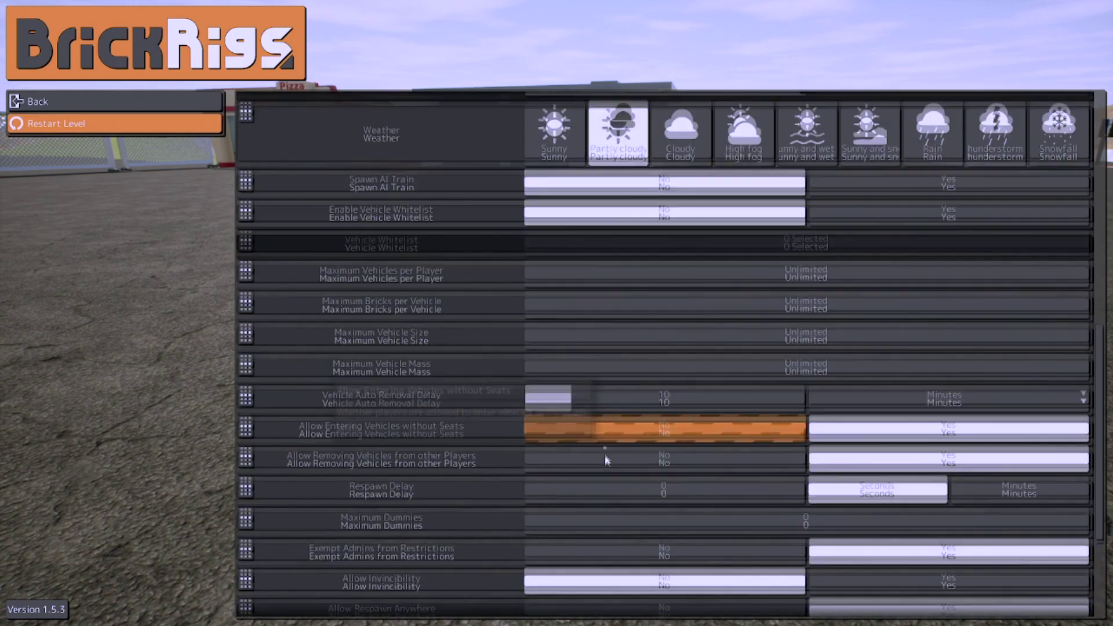
pyautogui.scroll(-2, 606, 460)
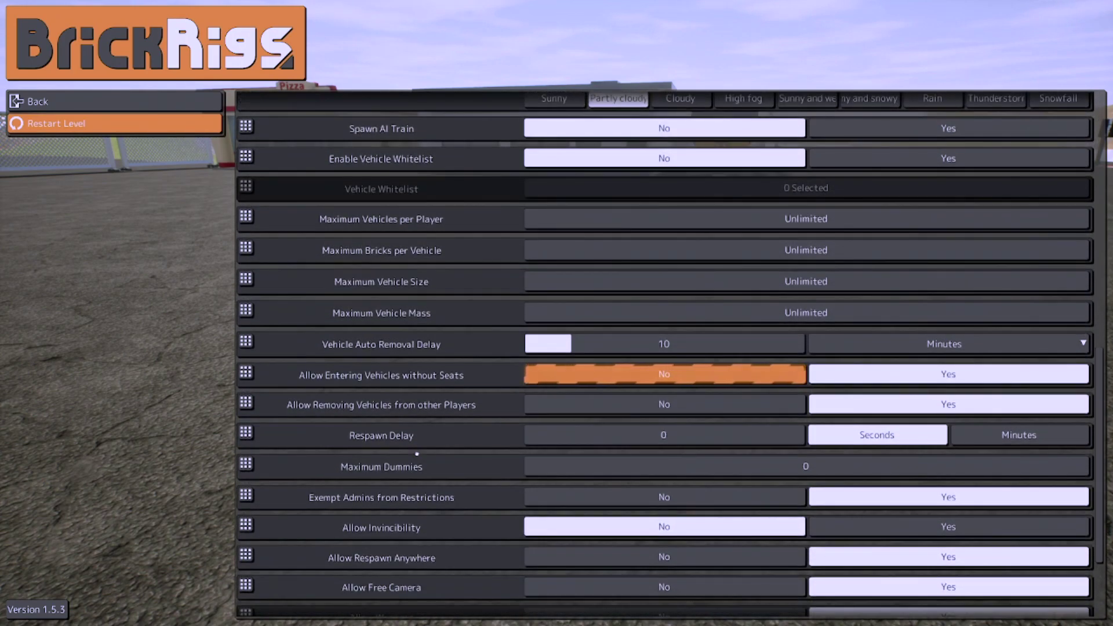
pyautogui.scroll(-2, 416, 458)
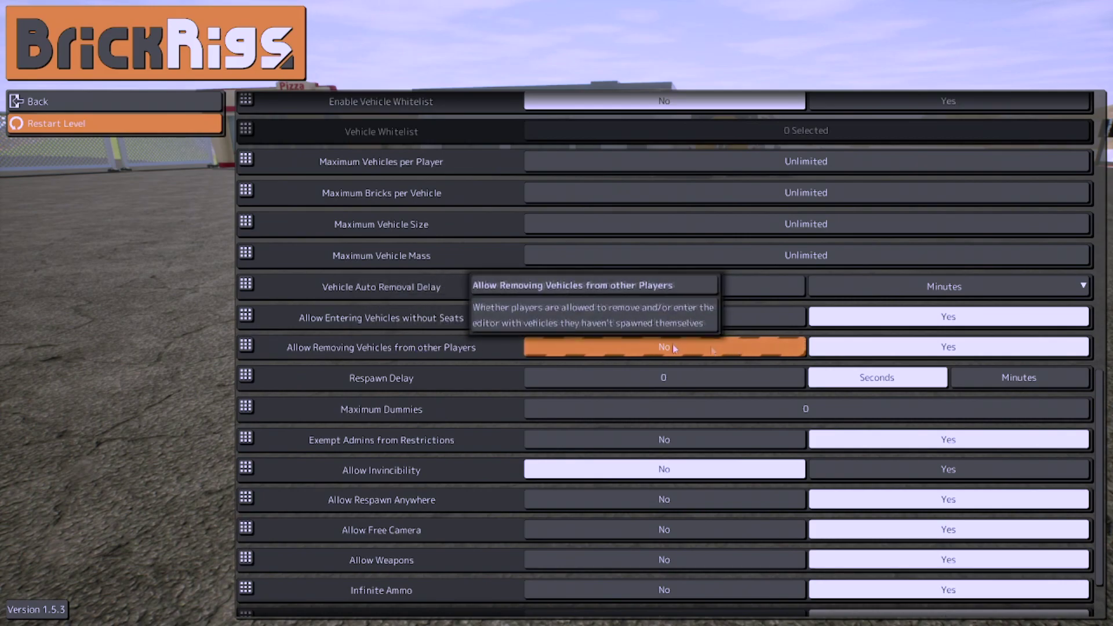
pyautogui.press('Escape')
pyautogui.press('Escape')
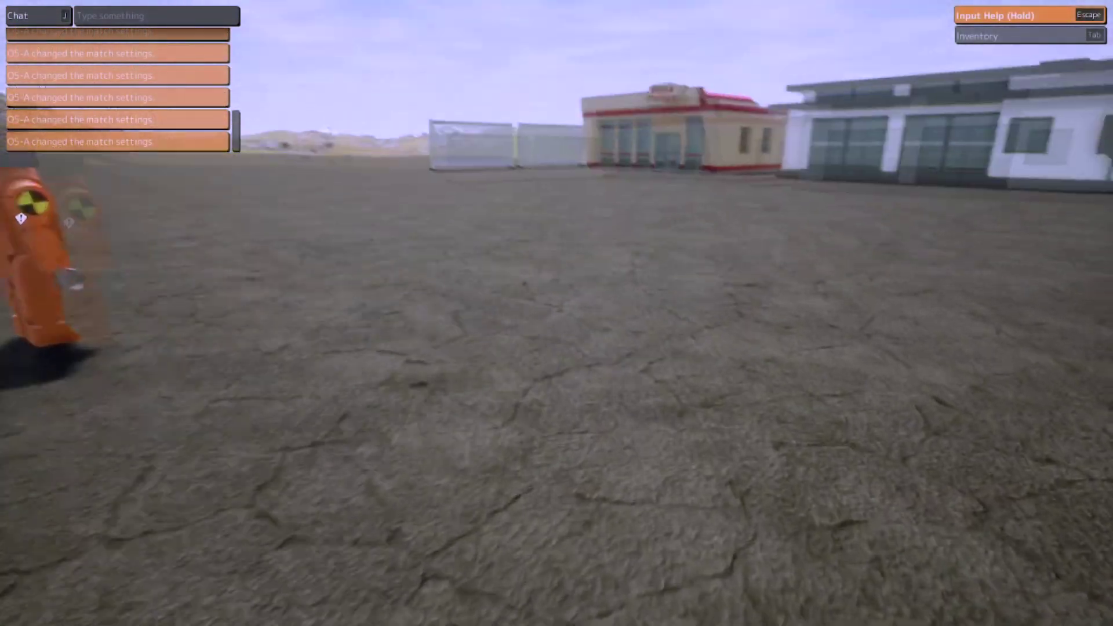
# - Spawn the subscribed vehicle m1126 stryker, walk around it to inspect its interaction options, and remove it
pyautogui.press('v')
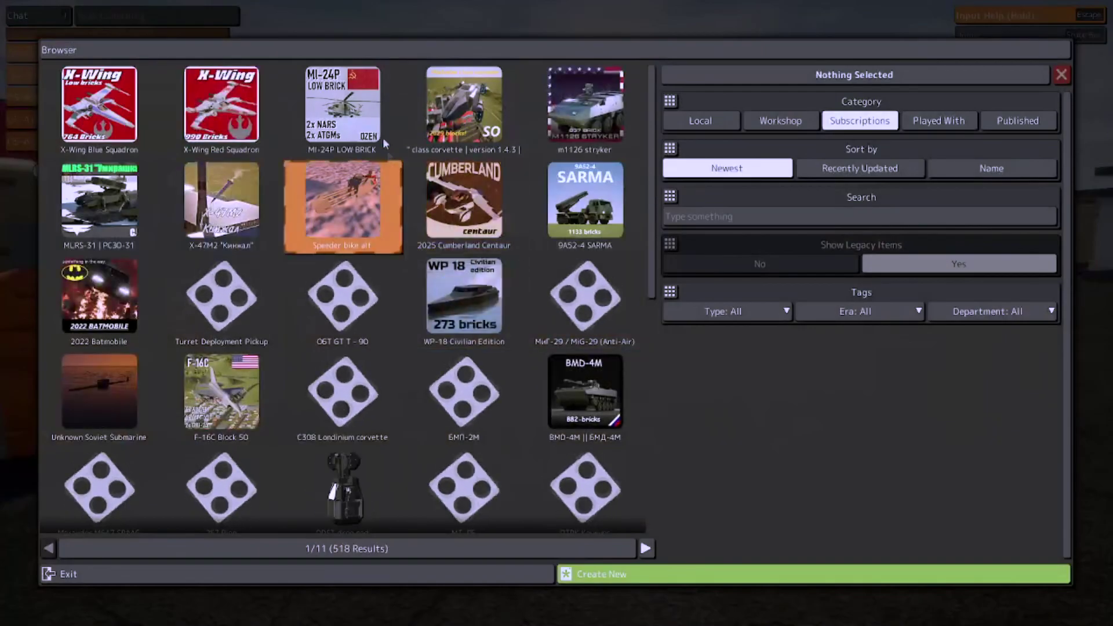
pyautogui.doubleClick(585, 110)
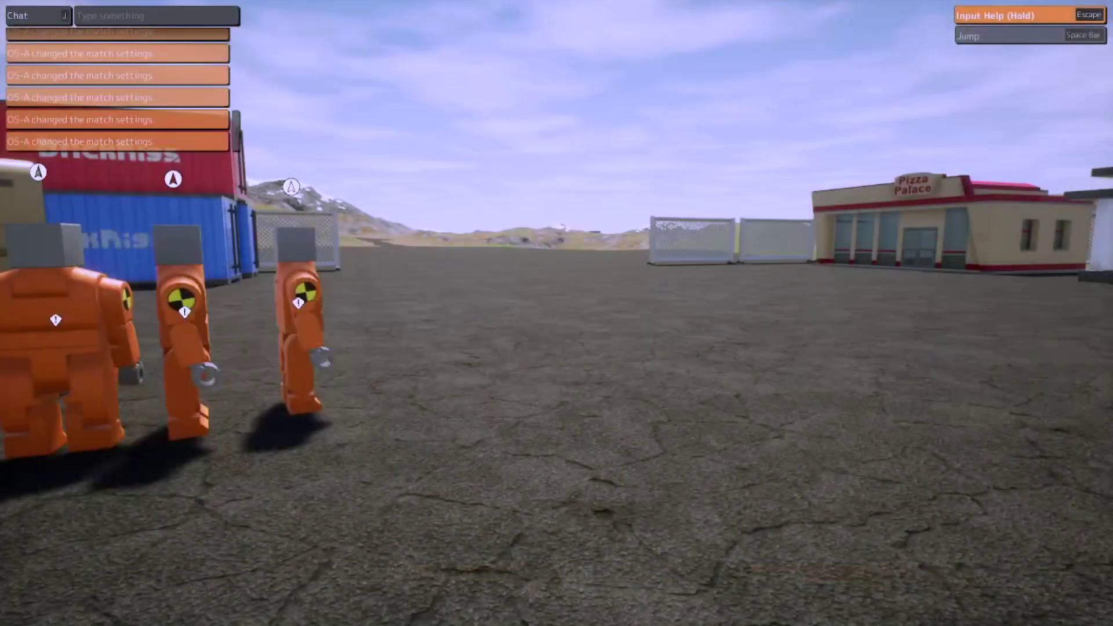
pyautogui.press('e')
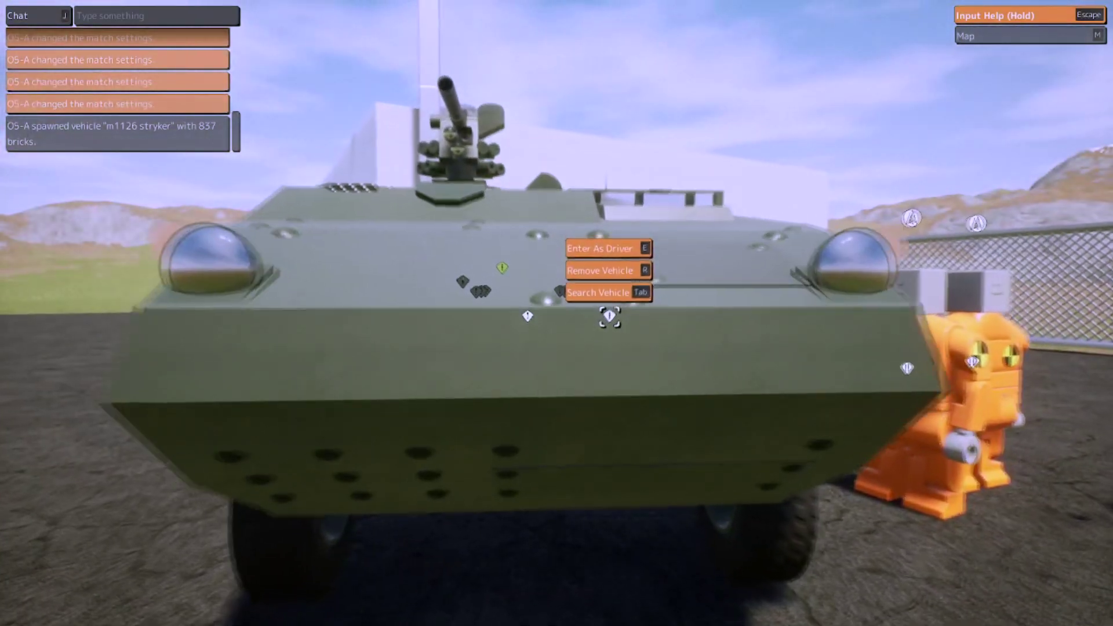
pyautogui.press('w')
pyautogui.press('a')
pyautogui.press('w')
pyautogui.press('a')
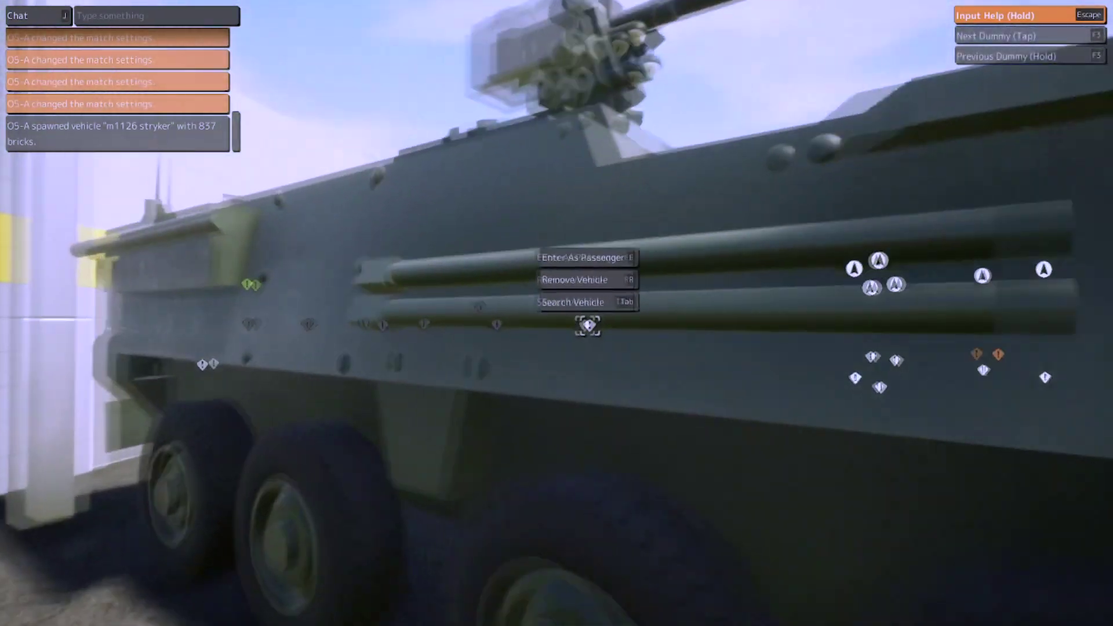
pyautogui.press('d')
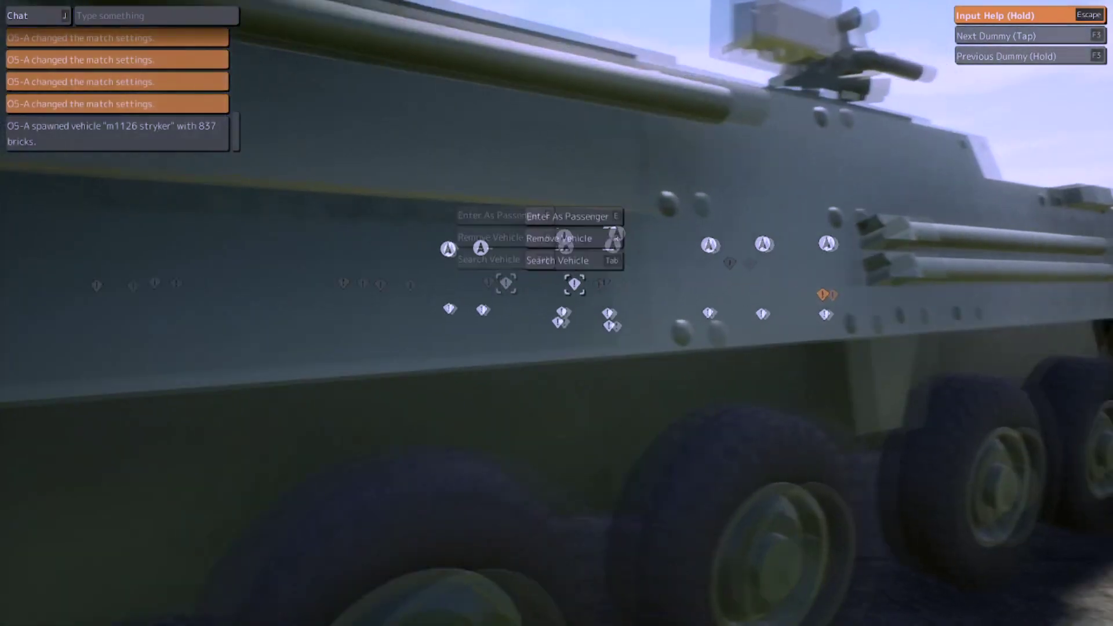
pyautogui.press('r')
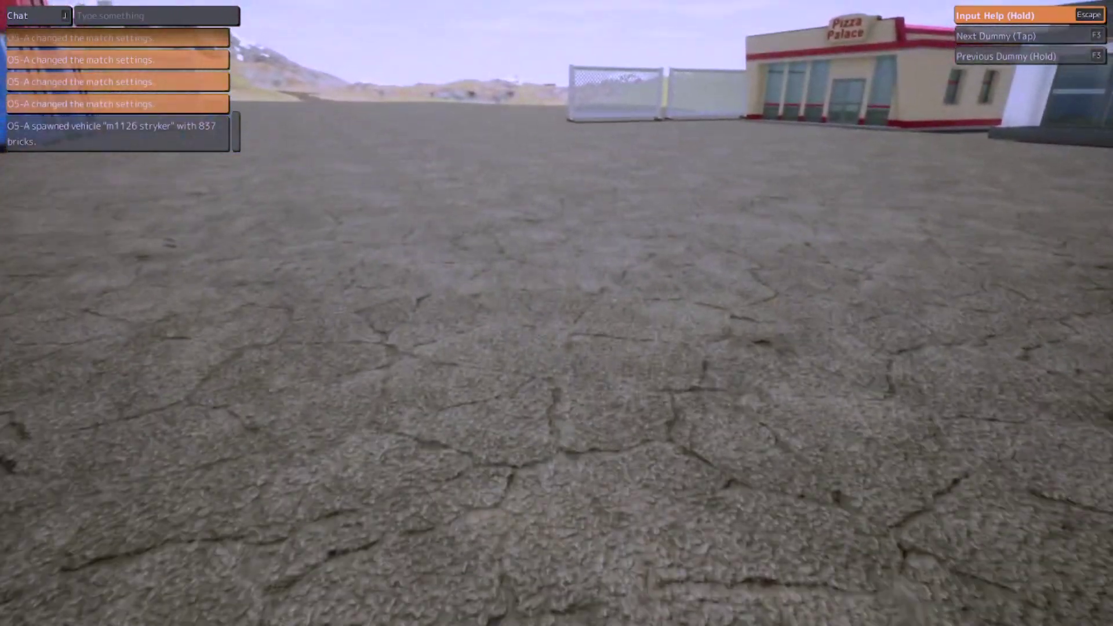
# - Reopen the match settings and review the vehicle limit, respawn delay, dummy and admin exemption options
pyautogui.press('Escape')
pyautogui.click(112, 191)
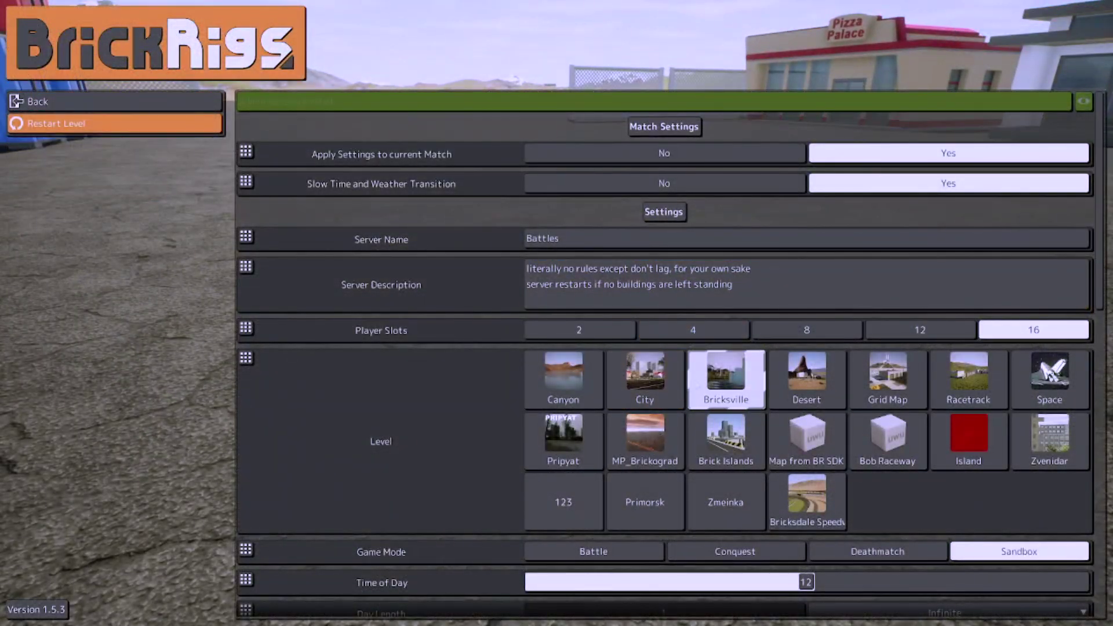
pyautogui.scroll(-10, 716, 348)
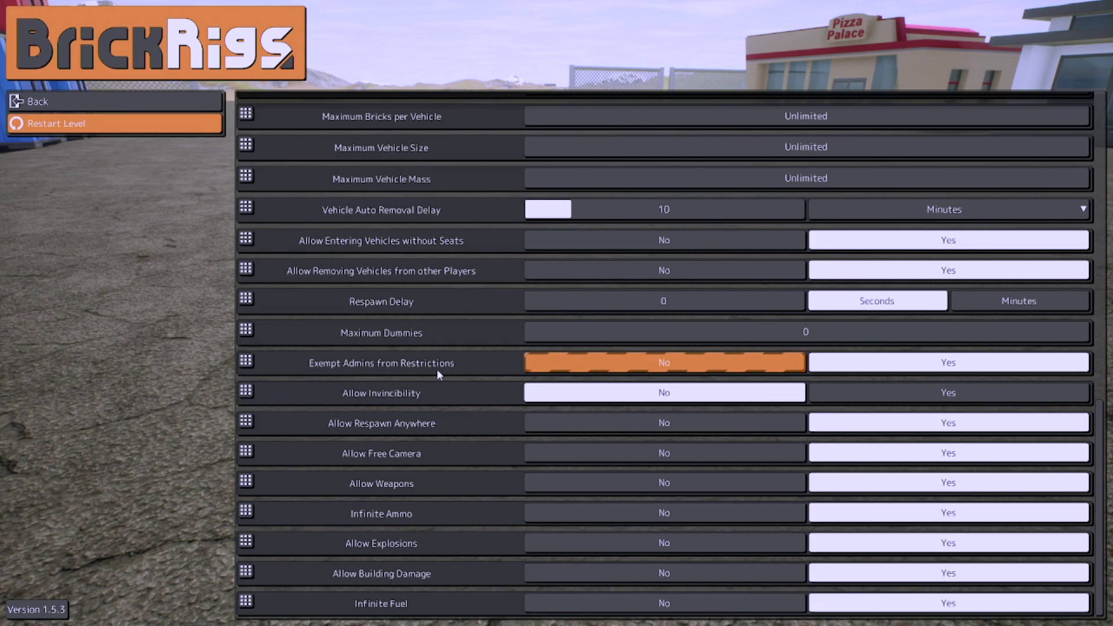
pyautogui.scroll(5, 744, 379)
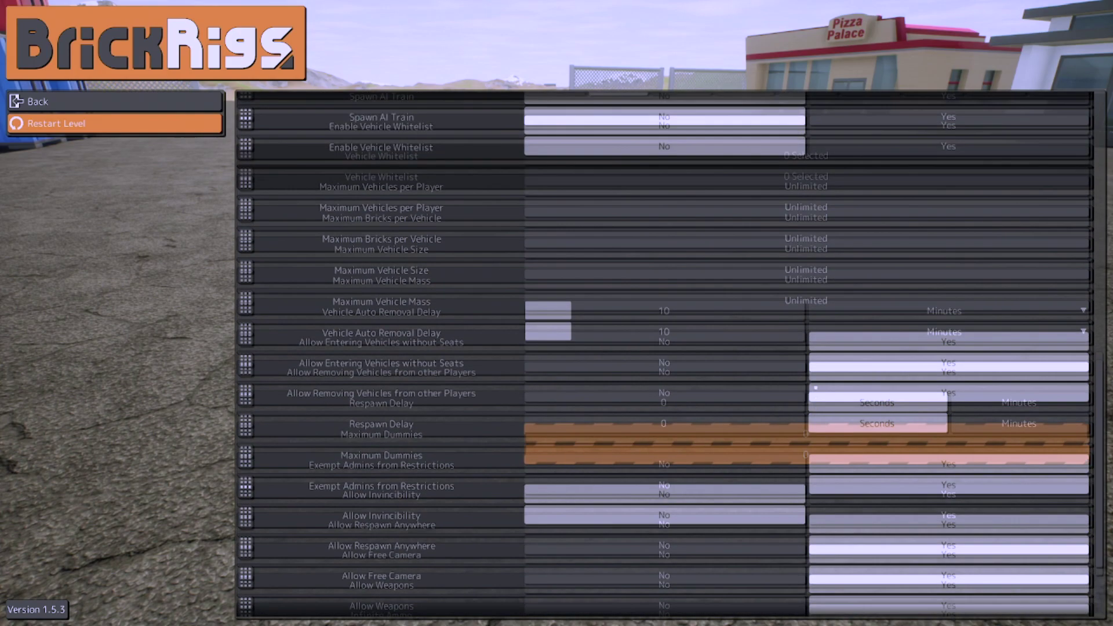
pyautogui.scroll(-3, 719, 447)
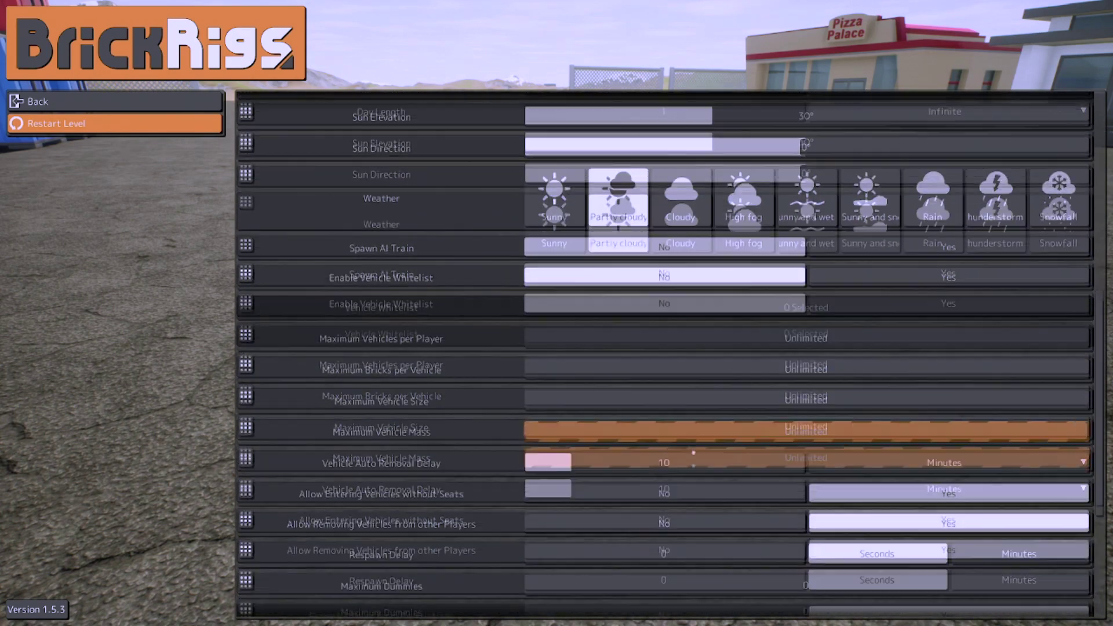
pyautogui.scroll(-3, 746, 419)
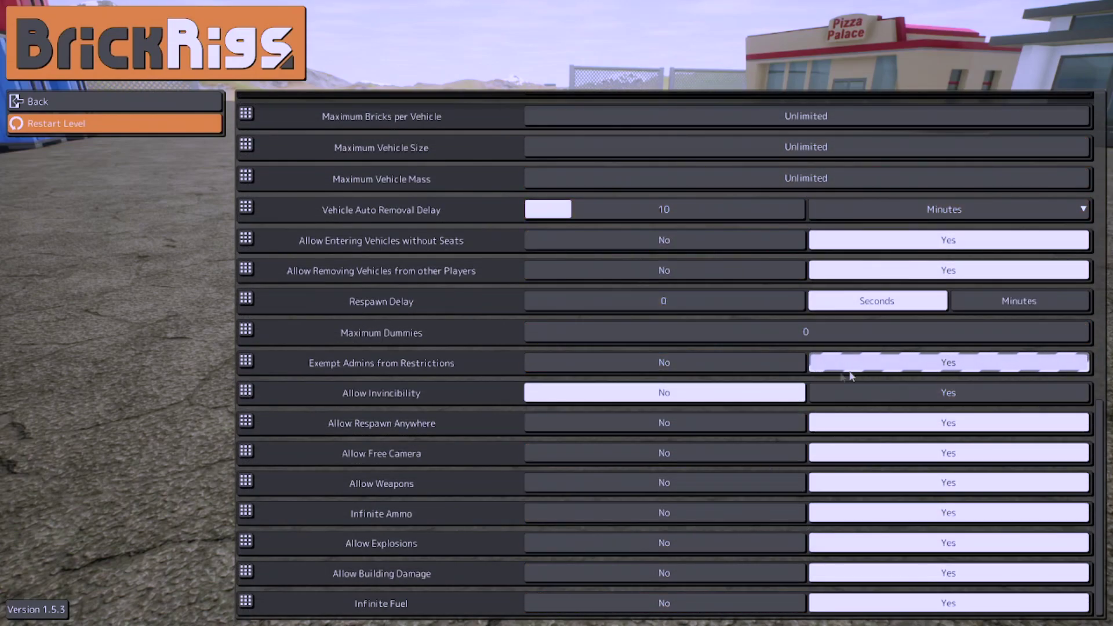
# - Switch Exempt Admins from Restrictions to No and back to Yes, and set Allow Respawn Anywhere to No
pyautogui.moveTo(879, 369)
pyautogui.click(790, 364)
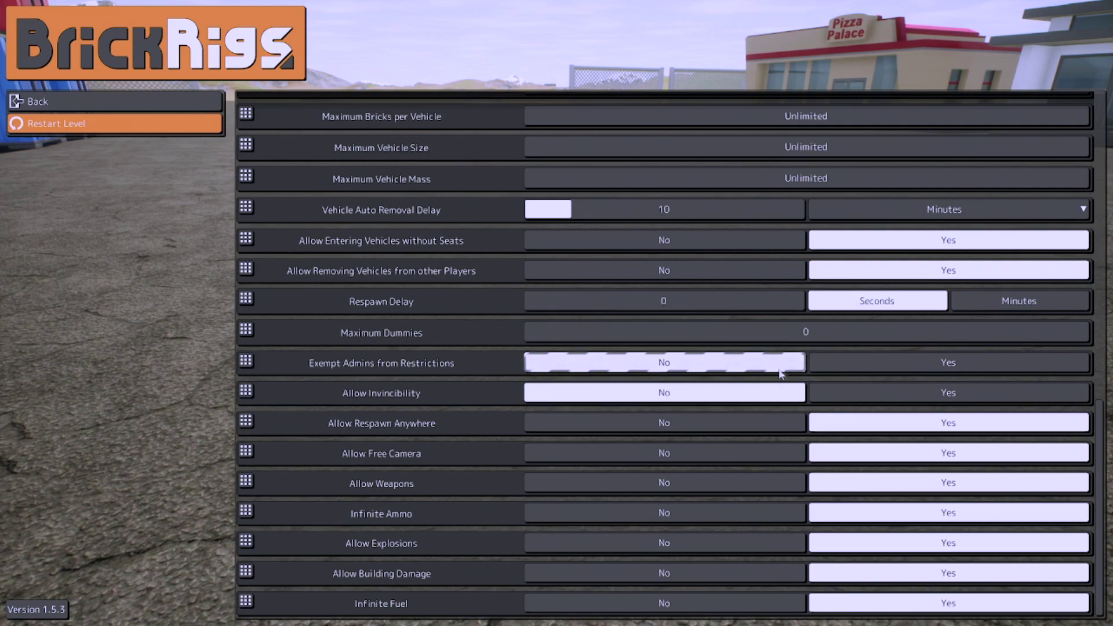
pyautogui.click(810, 365)
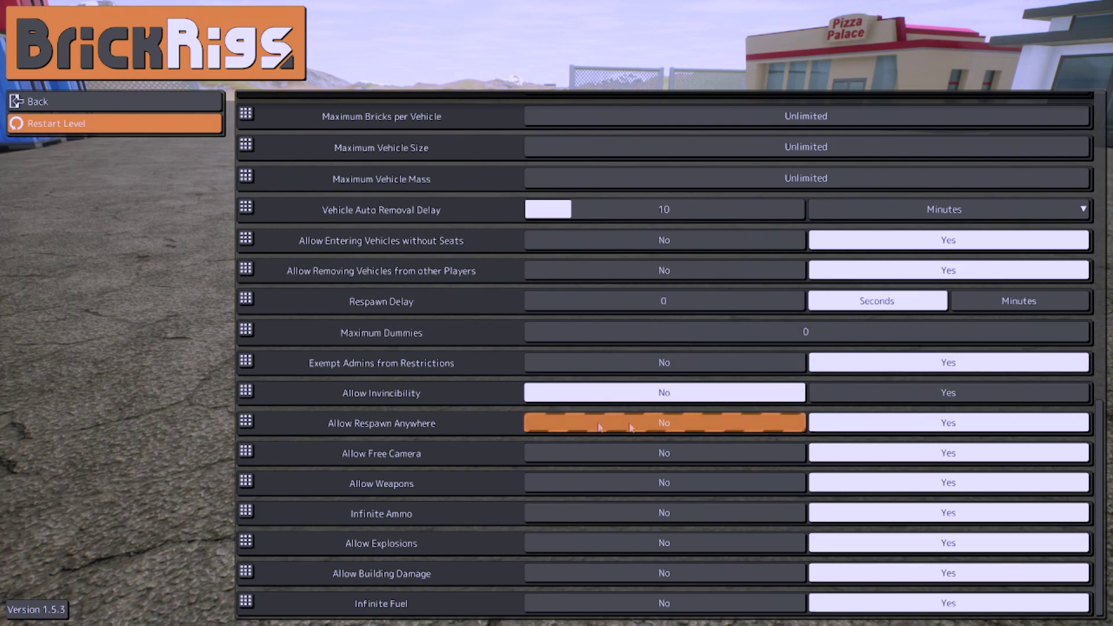
pyautogui.press('Escape')
pyautogui.press('Escape')
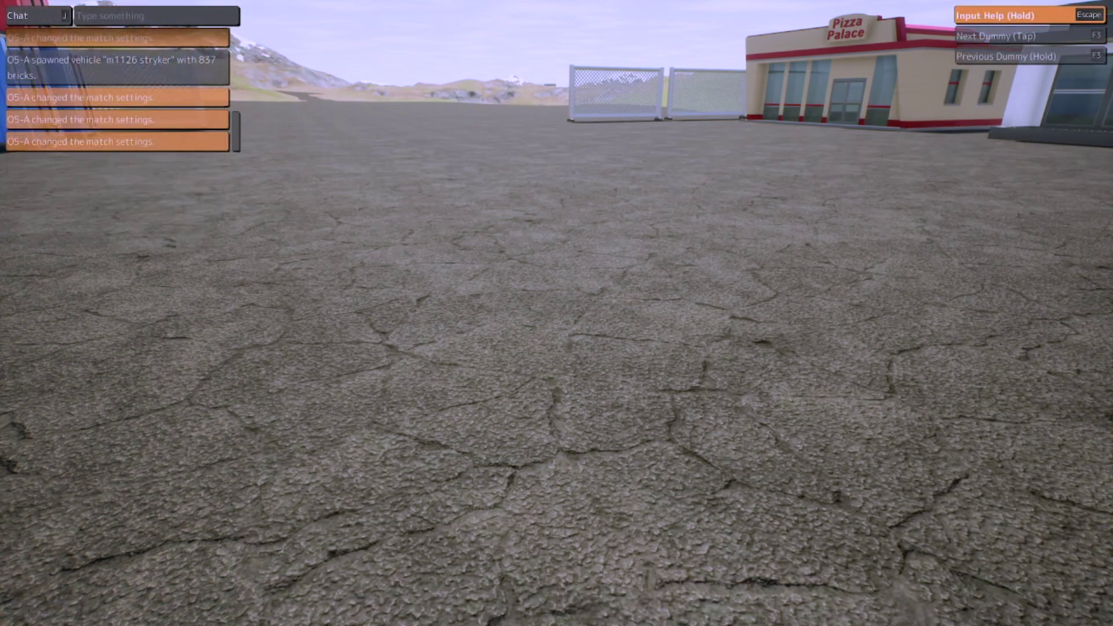
# - View the match in free camera, and reopen the match settings to check the Exempt Admins from Restrictions option
pyautogui.press('c')
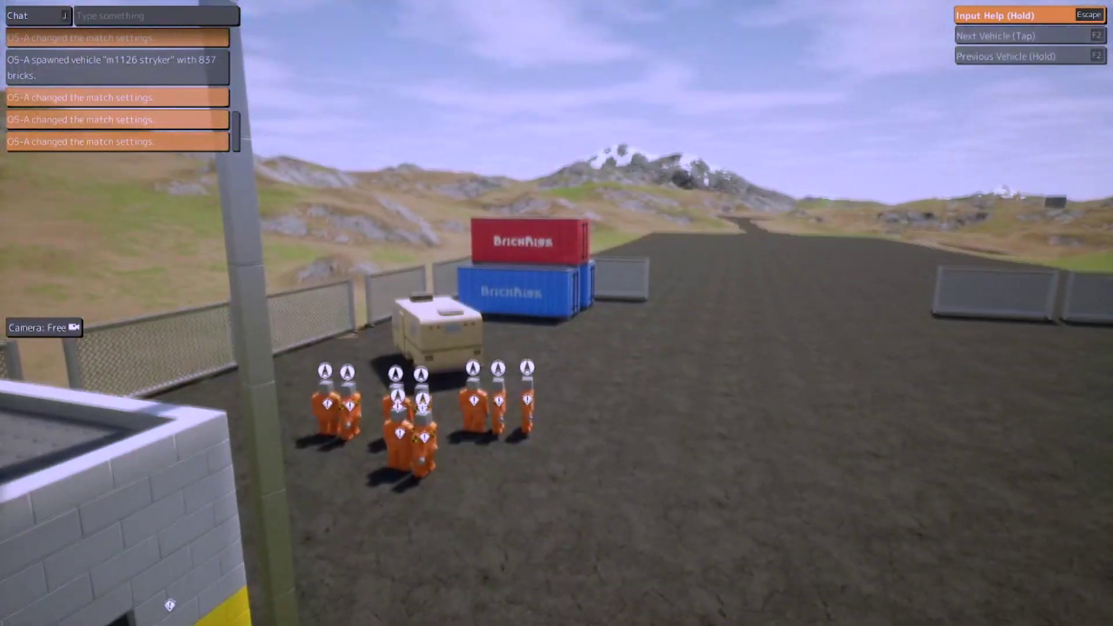
pyautogui.press('Escape')
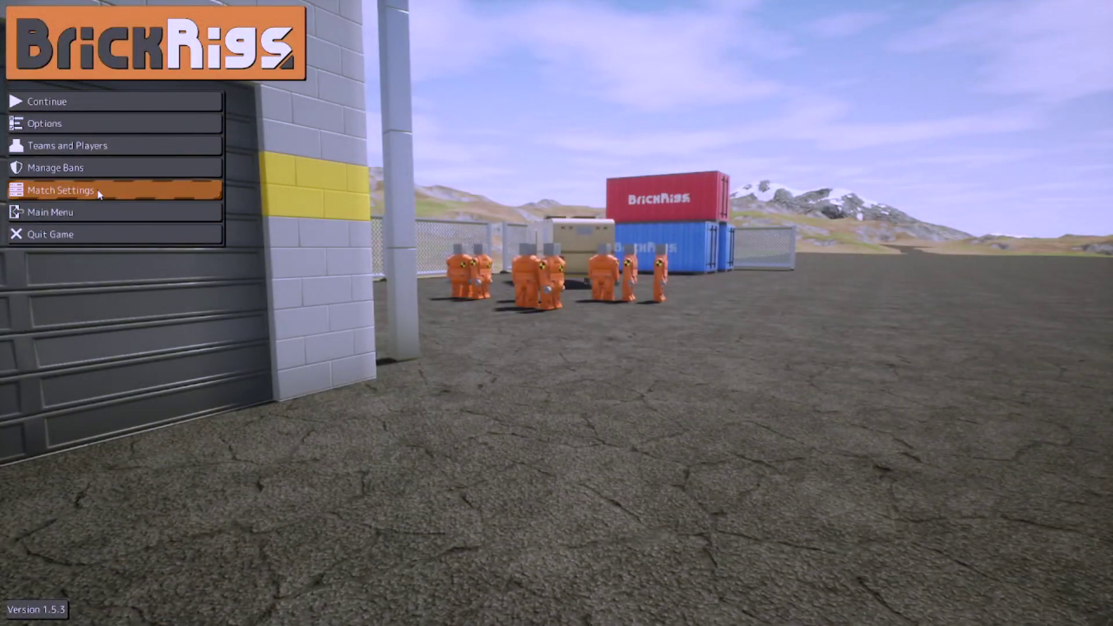
pyautogui.click(100, 195)
pyautogui.scroll(-10, 798, 376)
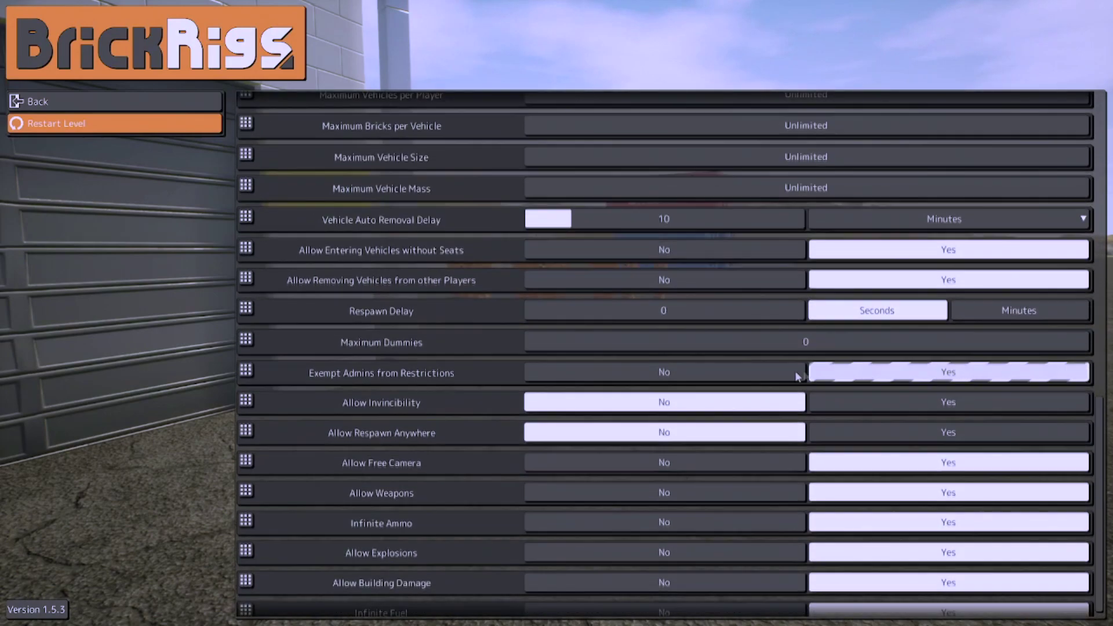
# - Return to the match and teleport to the Garage near the city on the map
pyautogui.press('Escape')
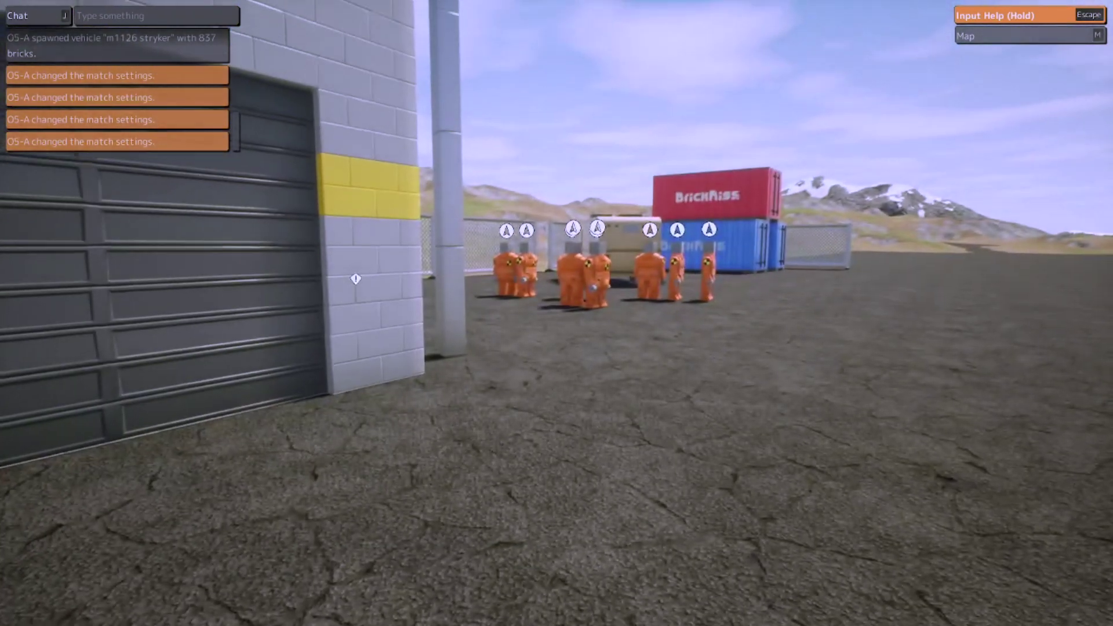
pyautogui.press('m')
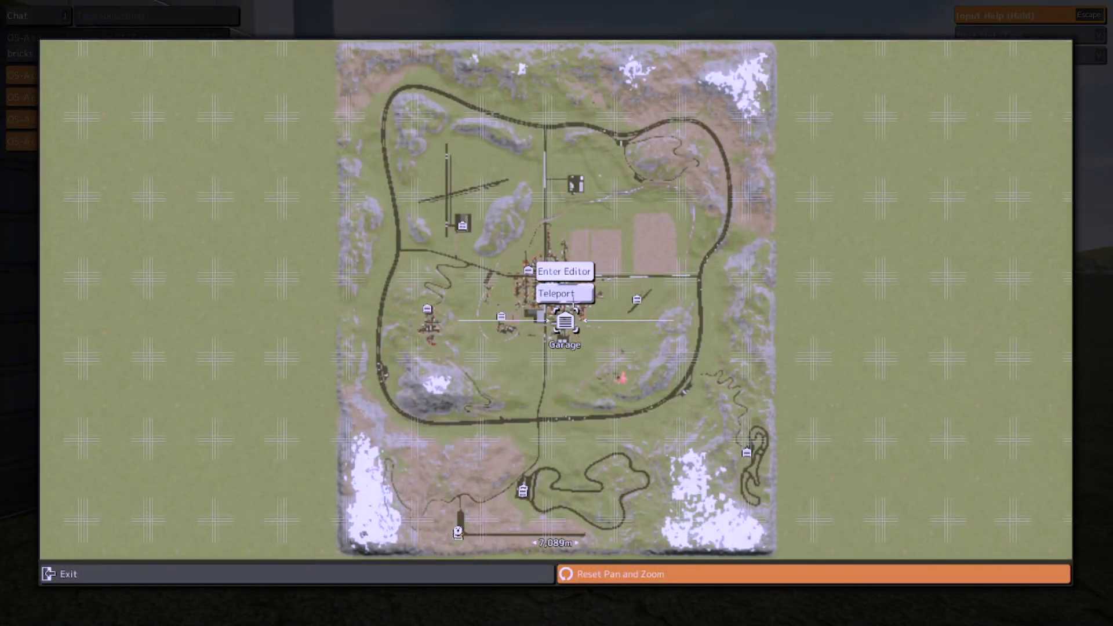
pyautogui.click(573, 294)
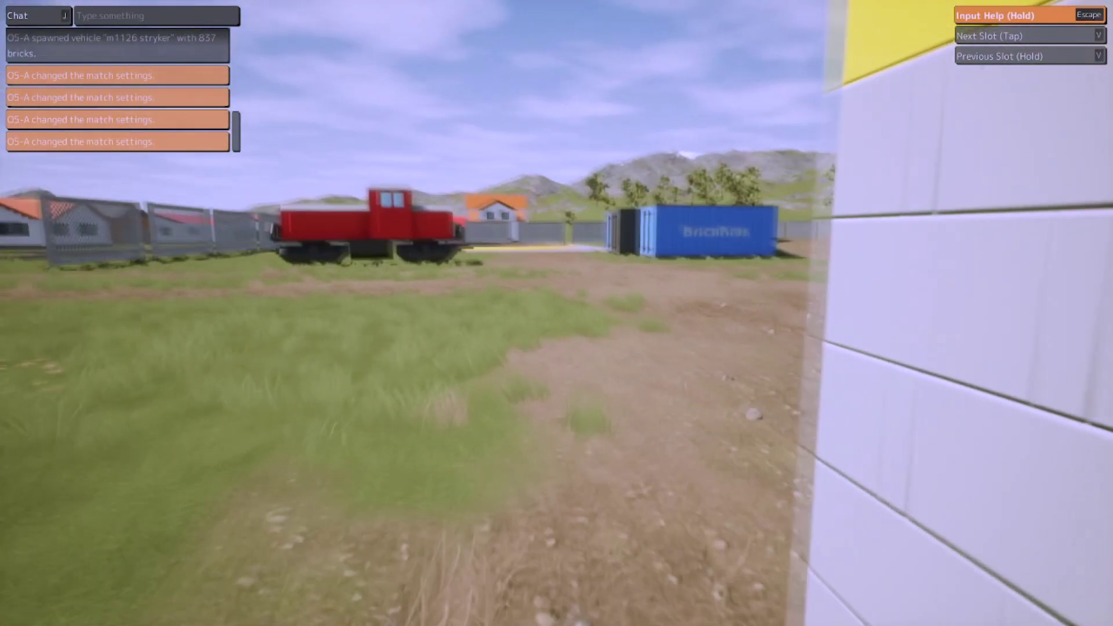
# - Set Exempt Admins from Restrictions and Allow Respawn Anywhere to Yes, and switch Allow Free Camera to No and back to Yes
pyautogui.press('w')
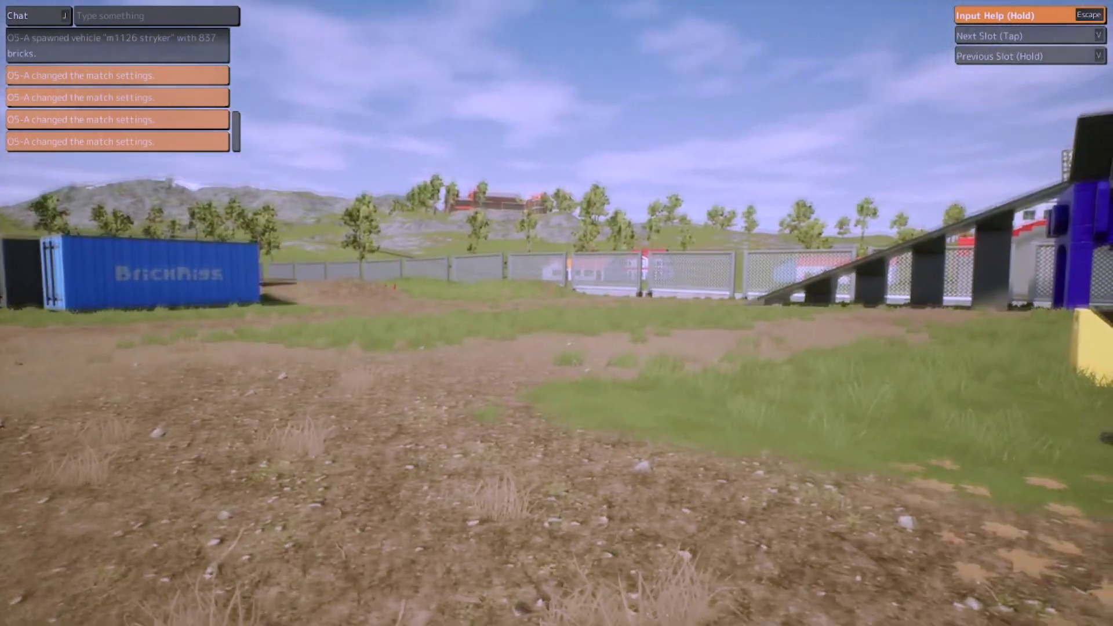
pyautogui.press('Escape')
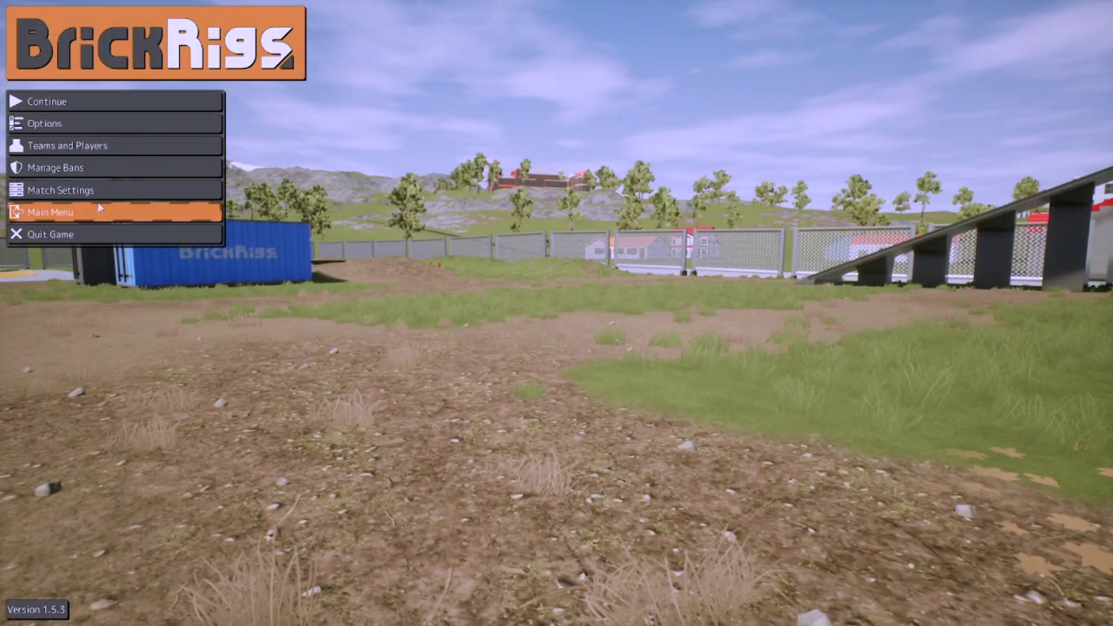
pyautogui.click(103, 190)
pyautogui.scroll(-10, 428, 291)
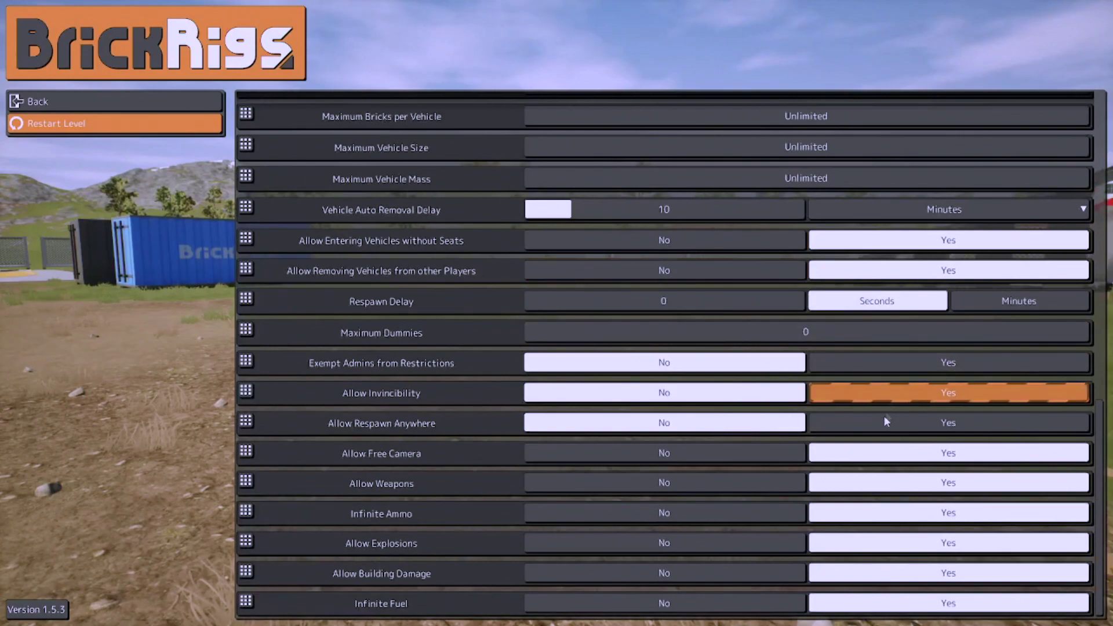
pyautogui.click(899, 362)
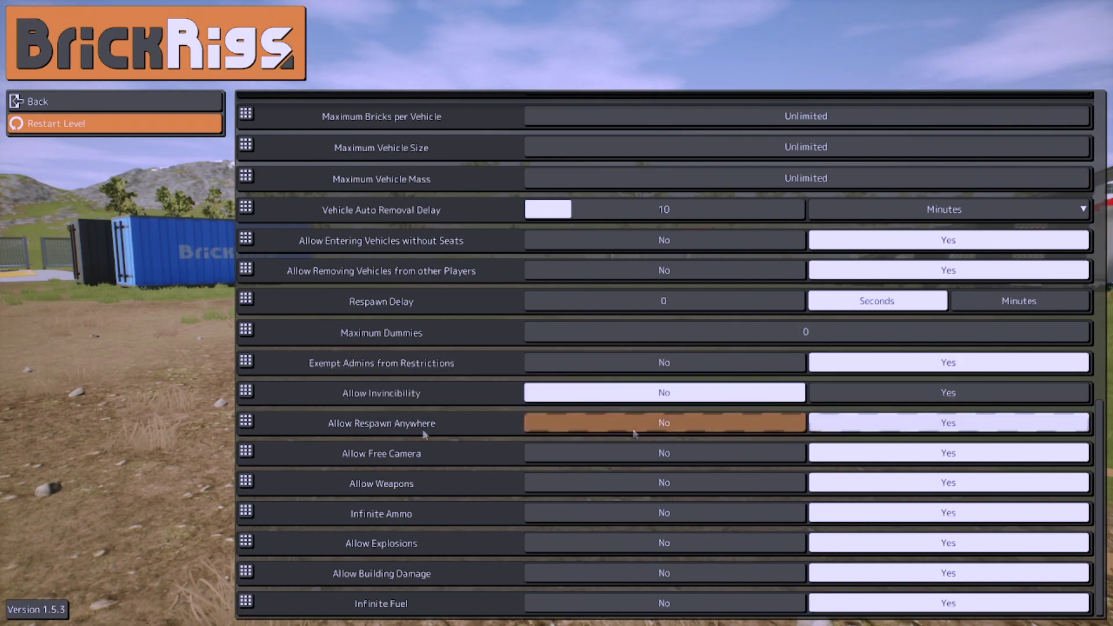
pyautogui.click(755, 464)
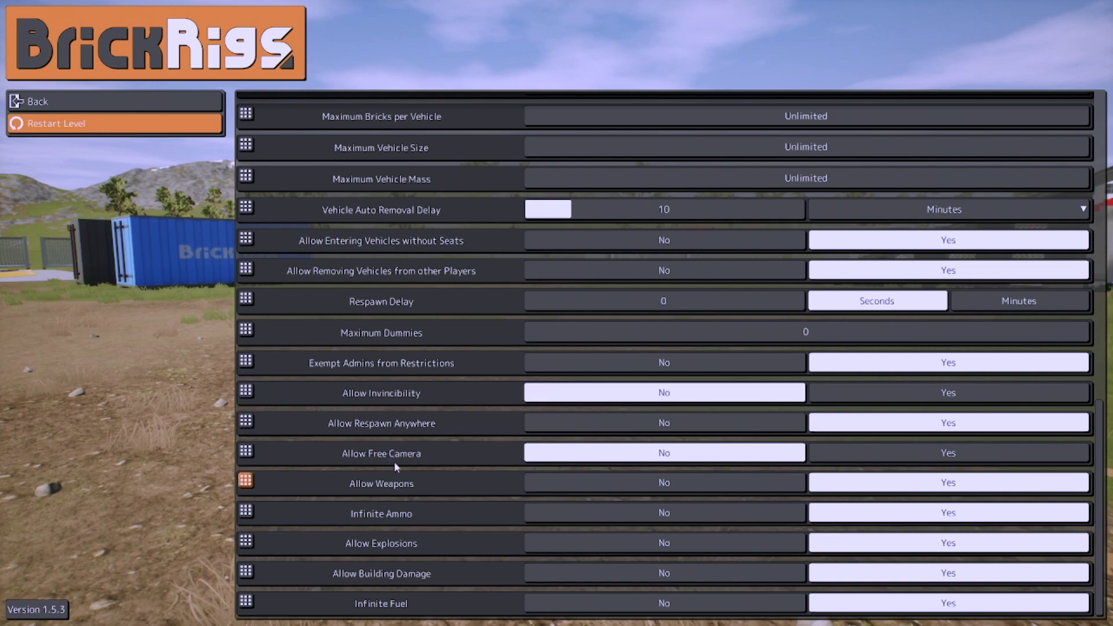
pyautogui.click(854, 457)
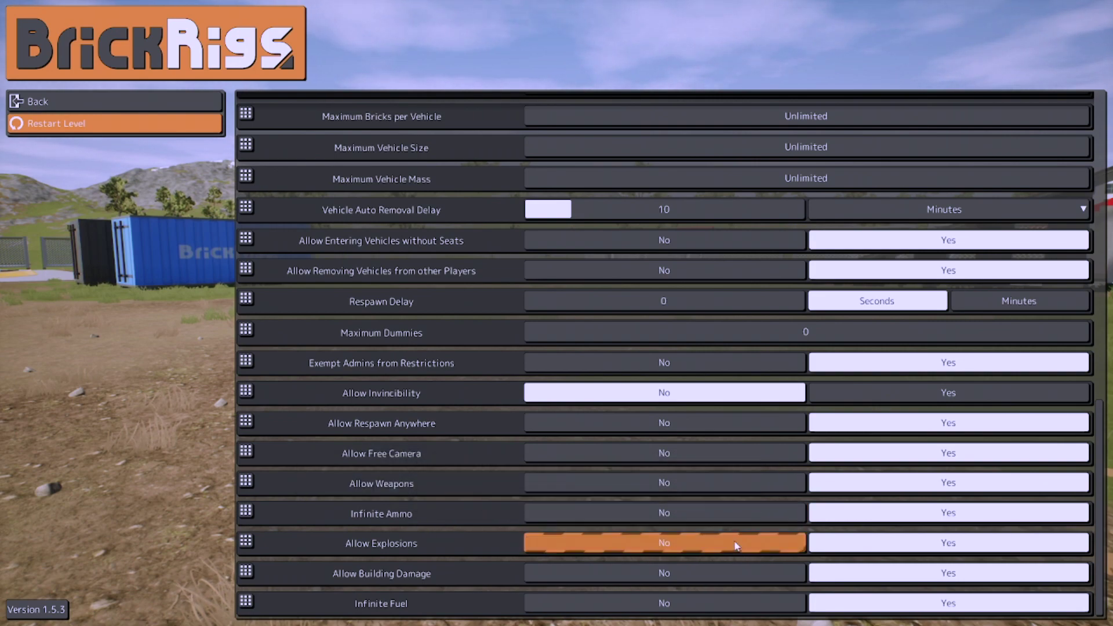
# - Set Allow Explosions to No in the match settings and return to the match
pyautogui.click(680, 541)
pyautogui.press('Escape')
pyautogui.press('Escape')
# - Add an Explosive Grenade from the loadout to the inventory and throw it onto the field ahead
pyautogui.press('i')
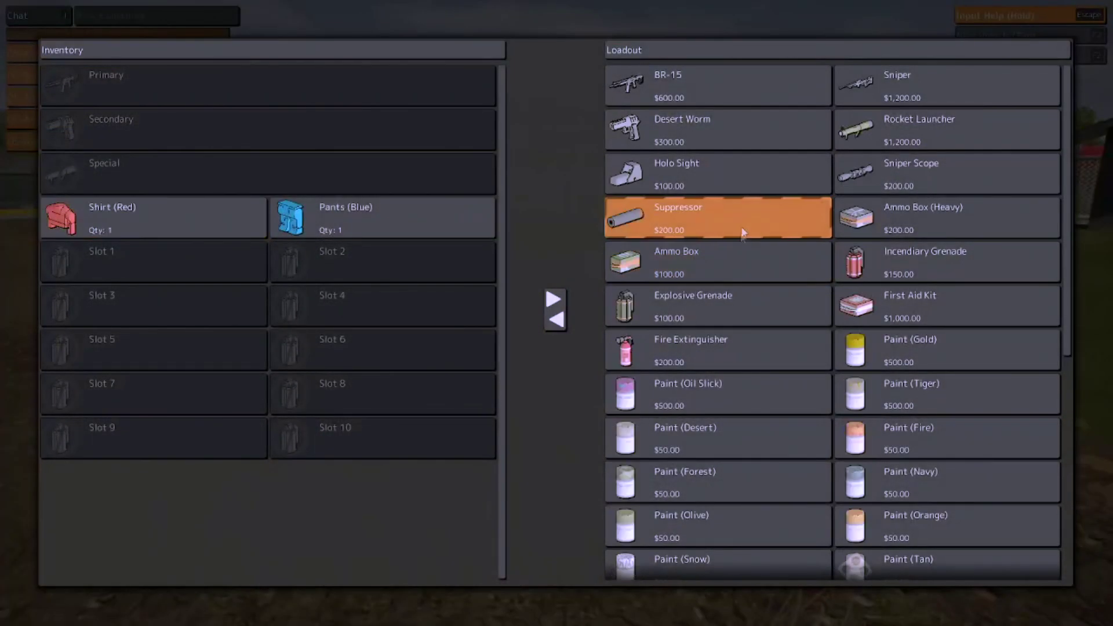
pyautogui.moveTo(725, 309); pyautogui.dragTo(209, 266)
pyautogui.press('i')
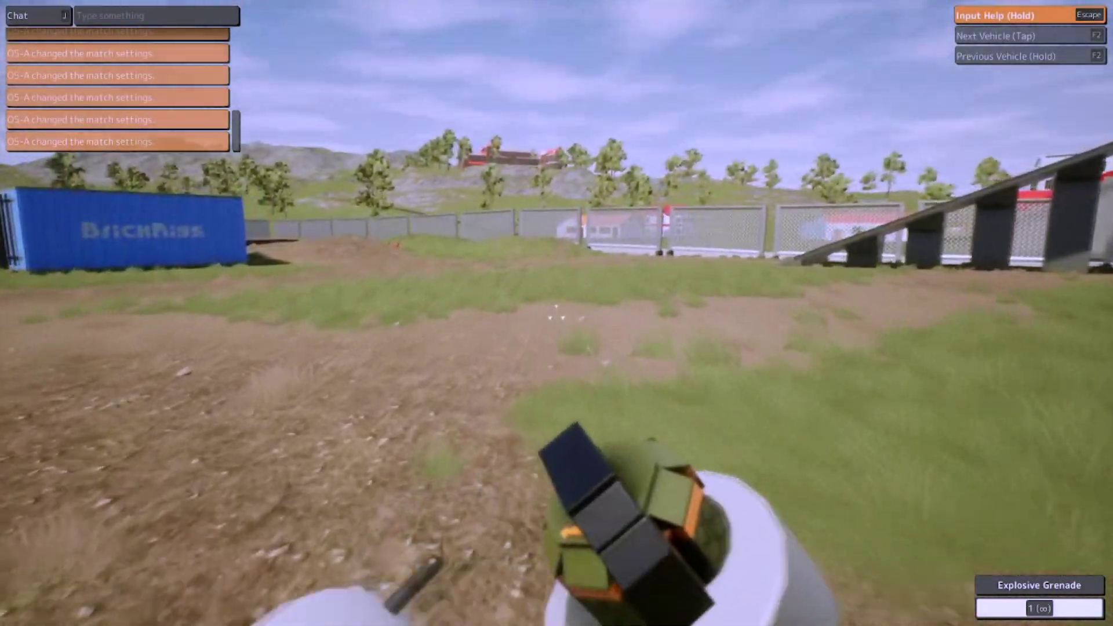
pyautogui.click(557, 313)
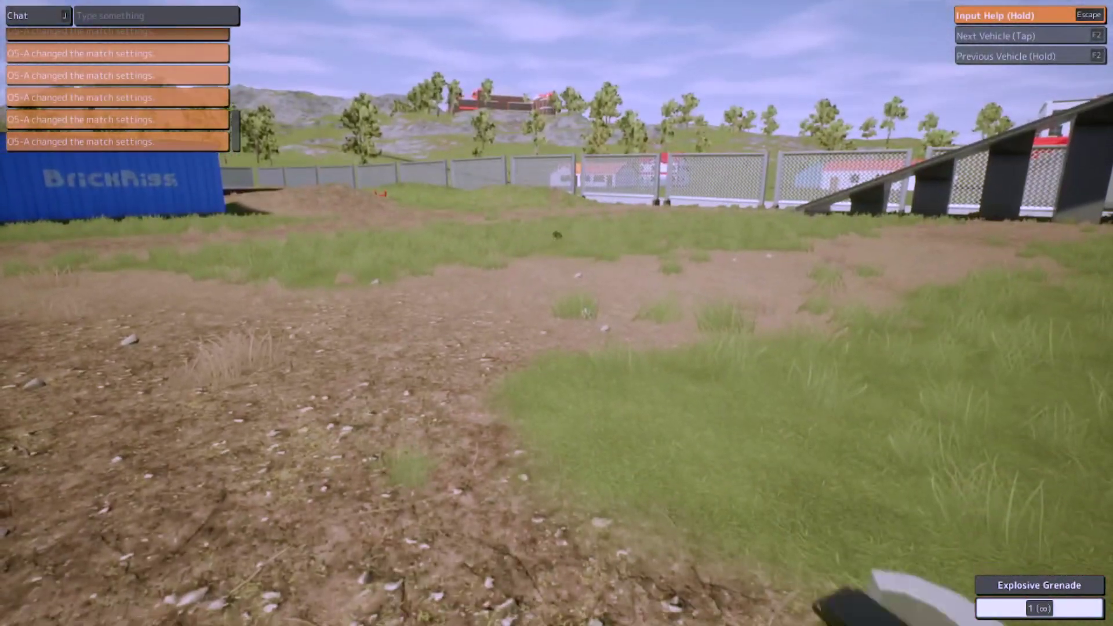
pyautogui.press('w')
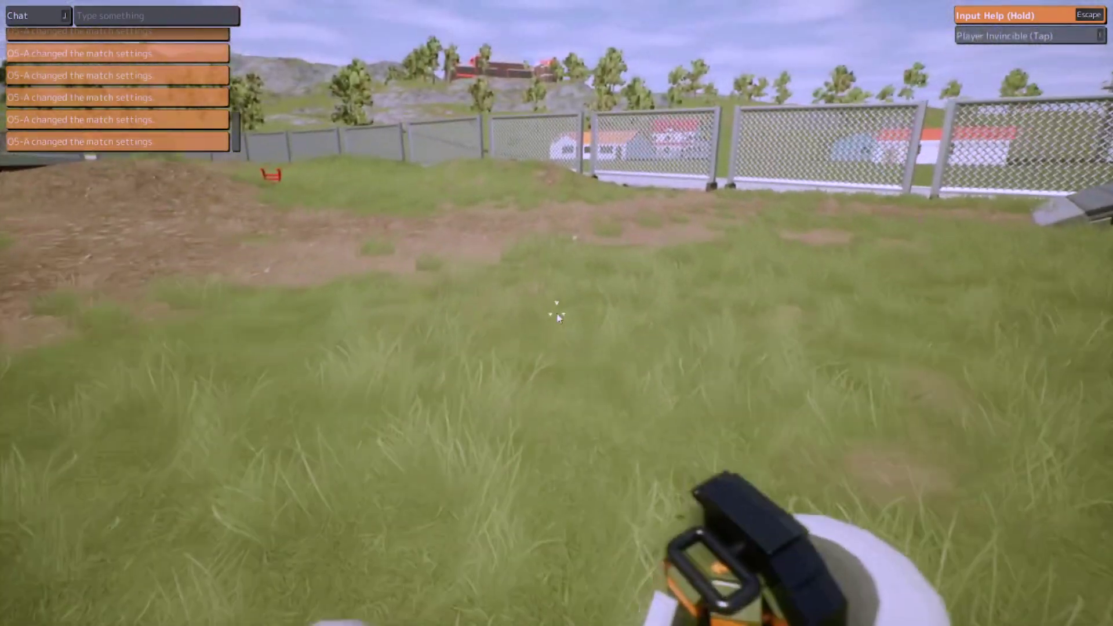
# - Set Allow Explosions back to Yes in the match settings and resume the match
pyautogui.press('i')
pyautogui.press('Escape')
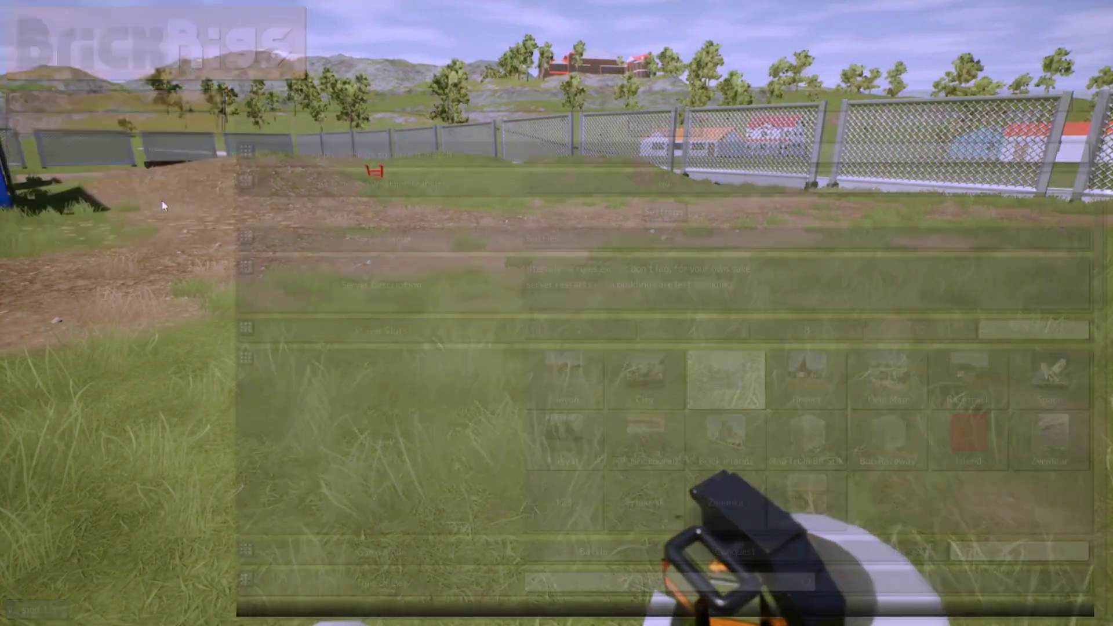
pyautogui.scroll(-15, 677, 295)
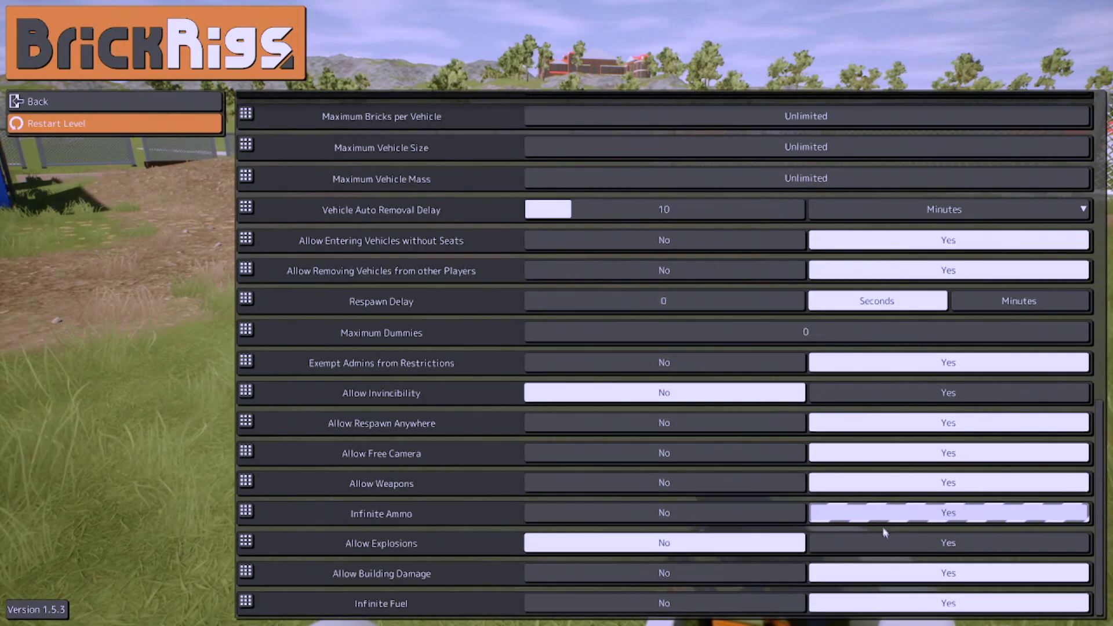
pyautogui.press('Escape')
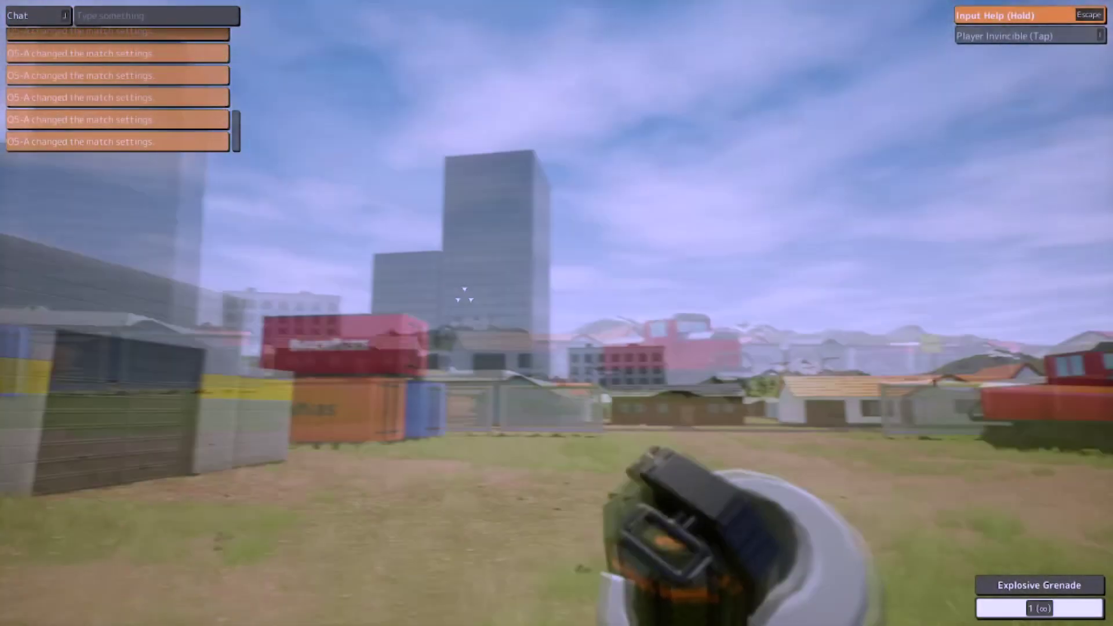
pyautogui.press('w')
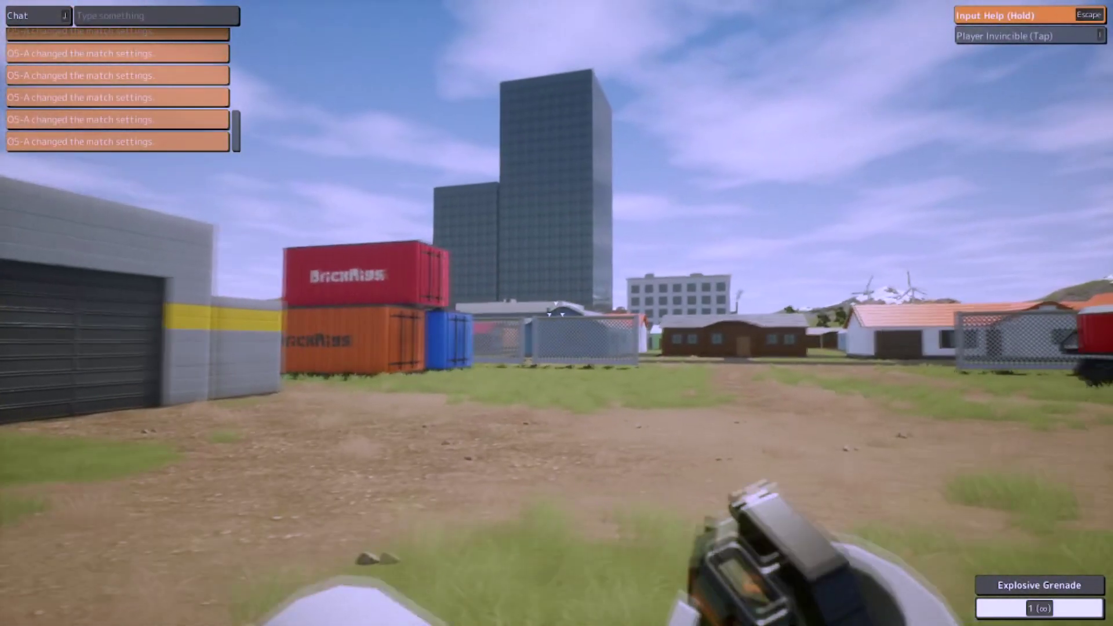
# - Reopen the match settings to review the invincibility, ammo and explosion permissions, and return to the match
pyautogui.press('Escape')
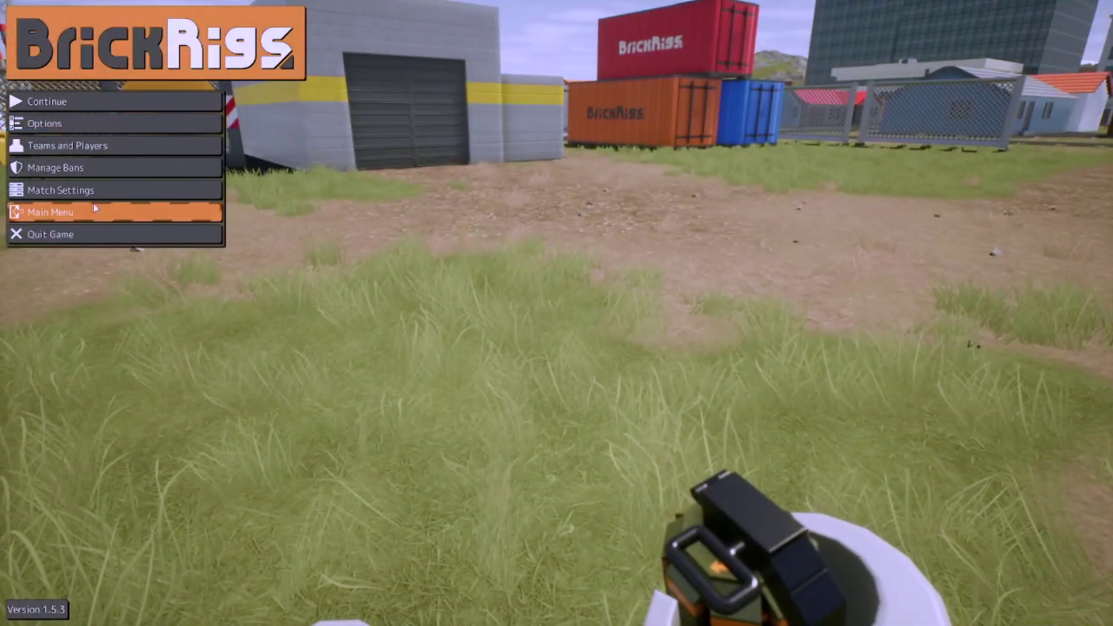
pyautogui.click(107, 191)
pyautogui.scroll(-10, 628, 358)
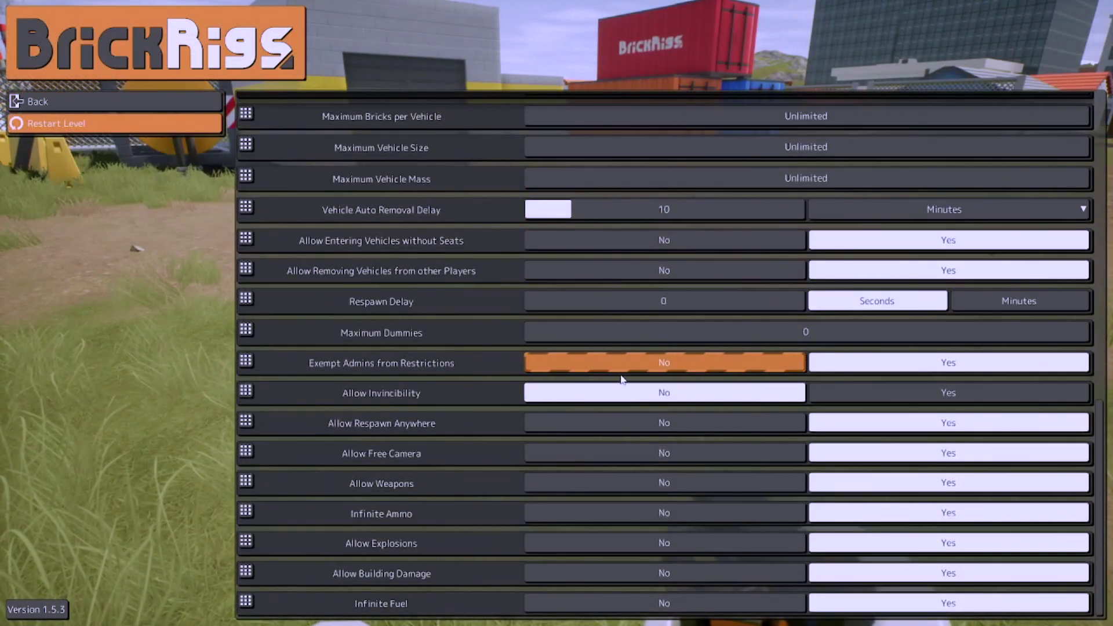
pyautogui.press('Escape')
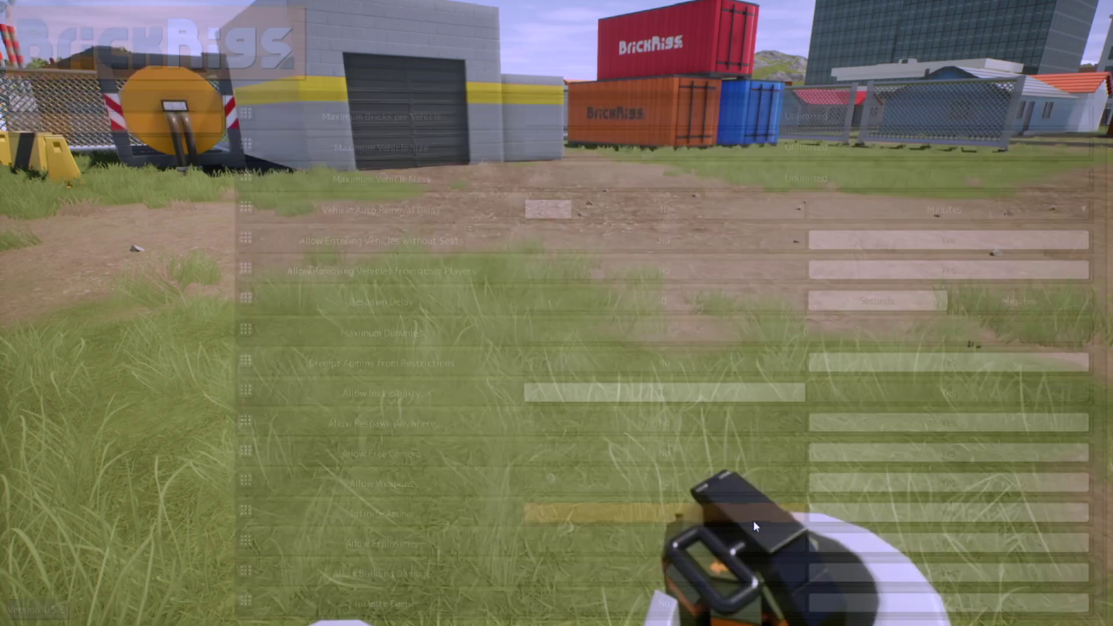
pyautogui.press('Escape')
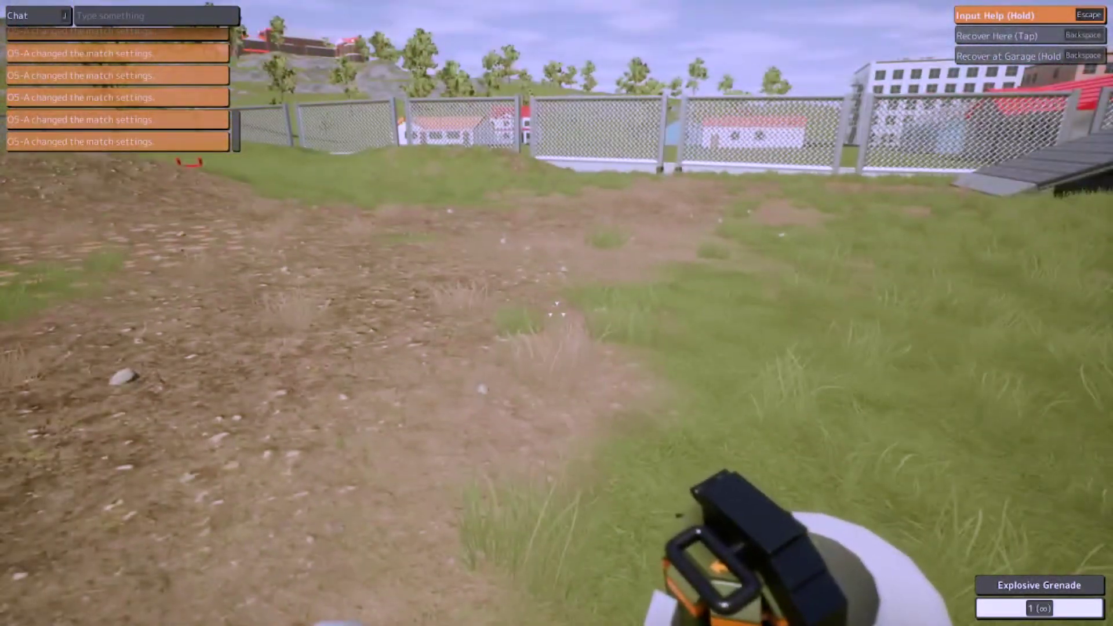
# - Look through the subscribed vehicles in the vehicle browser and spawn the AWS PATHFINDER spacecraft
pyautogui.press('v')
pyautogui.scroll(-10, 578, 403)
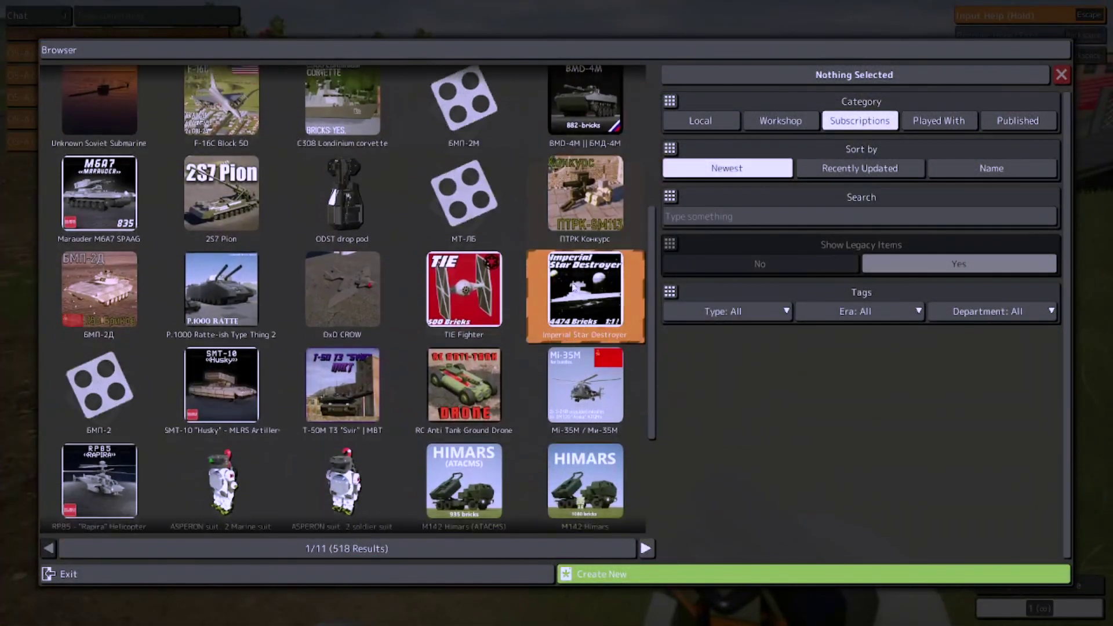
pyautogui.click(645, 548)
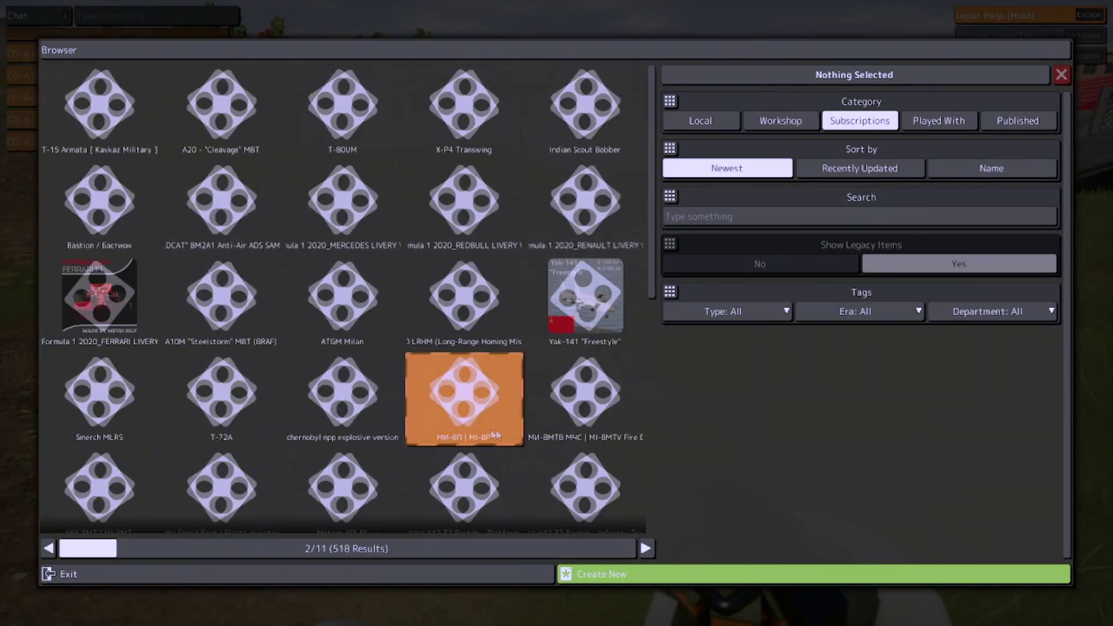
pyautogui.scroll(-5, 539, 249)
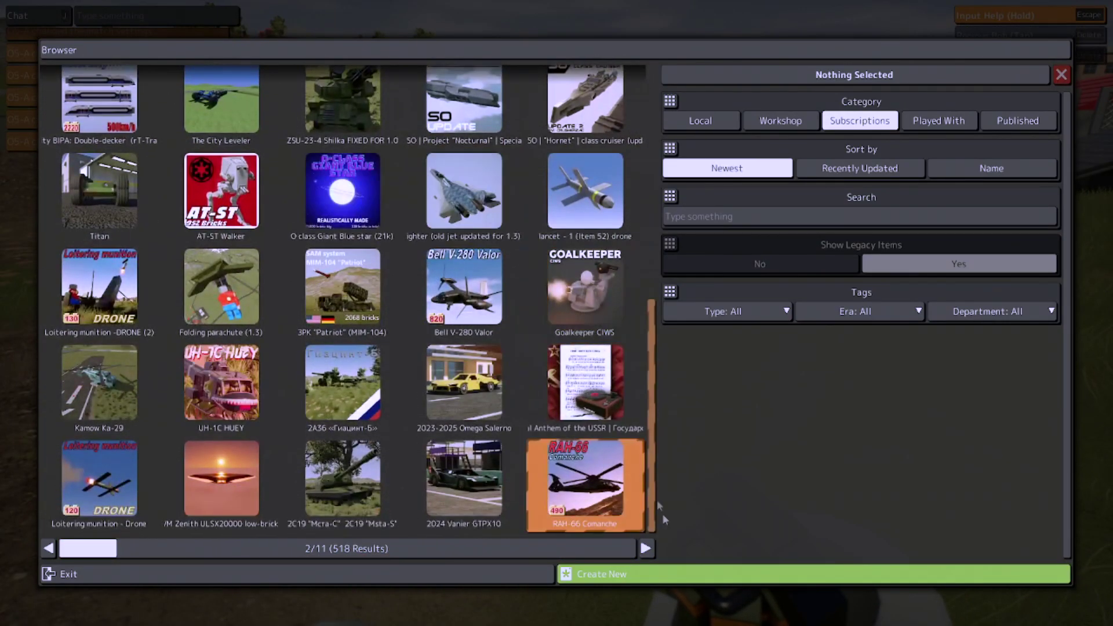
pyautogui.click(645, 550)
pyautogui.scroll(-12, 438, 487)
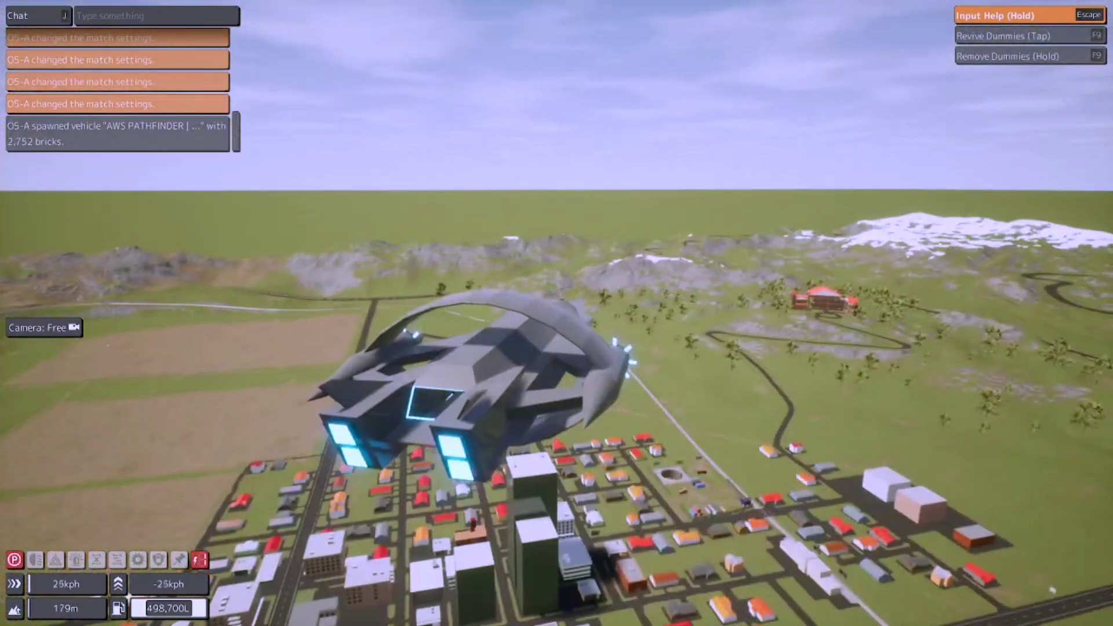
# - Set the Master Volume to 25.09% in the gameplay options and return to the match
pyautogui.press('Escape')
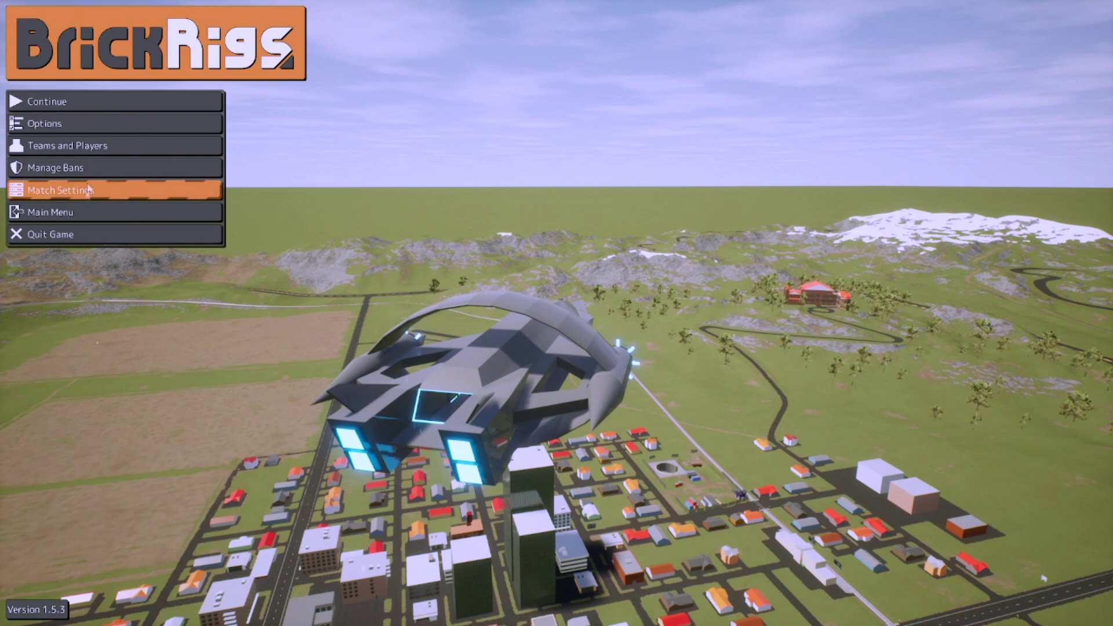
pyautogui.click(105, 122)
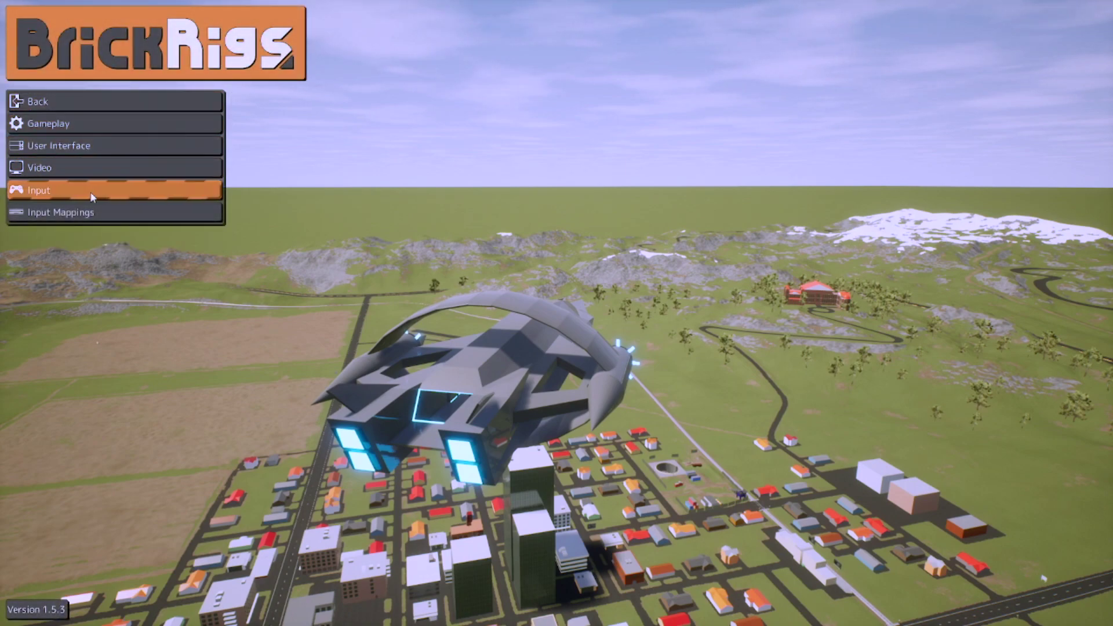
pyautogui.click(96, 125)
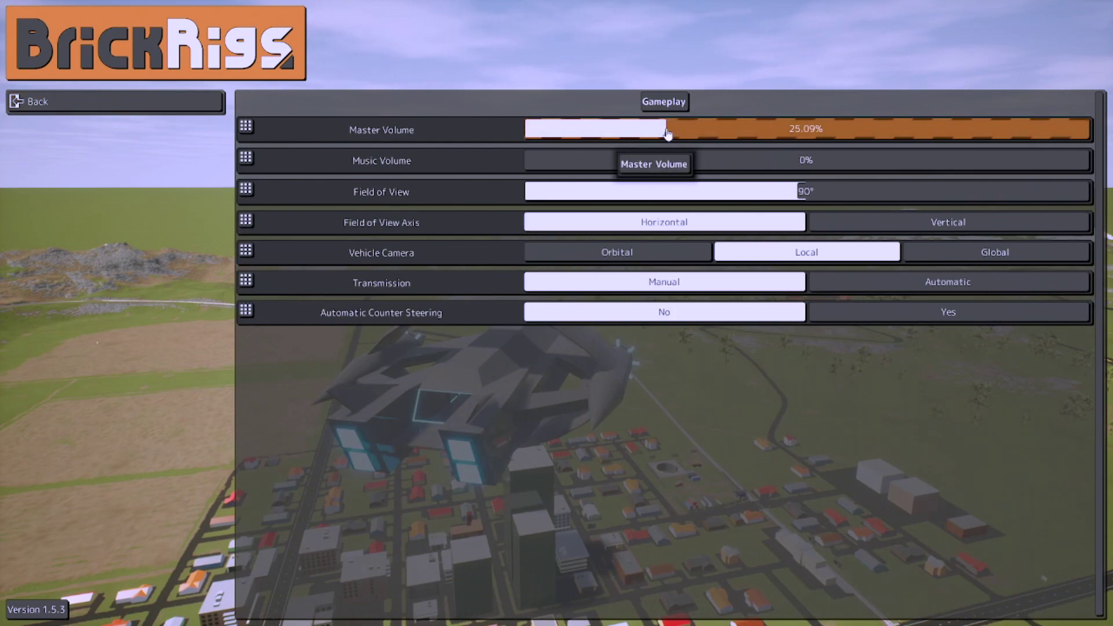
pyautogui.press('Escape')
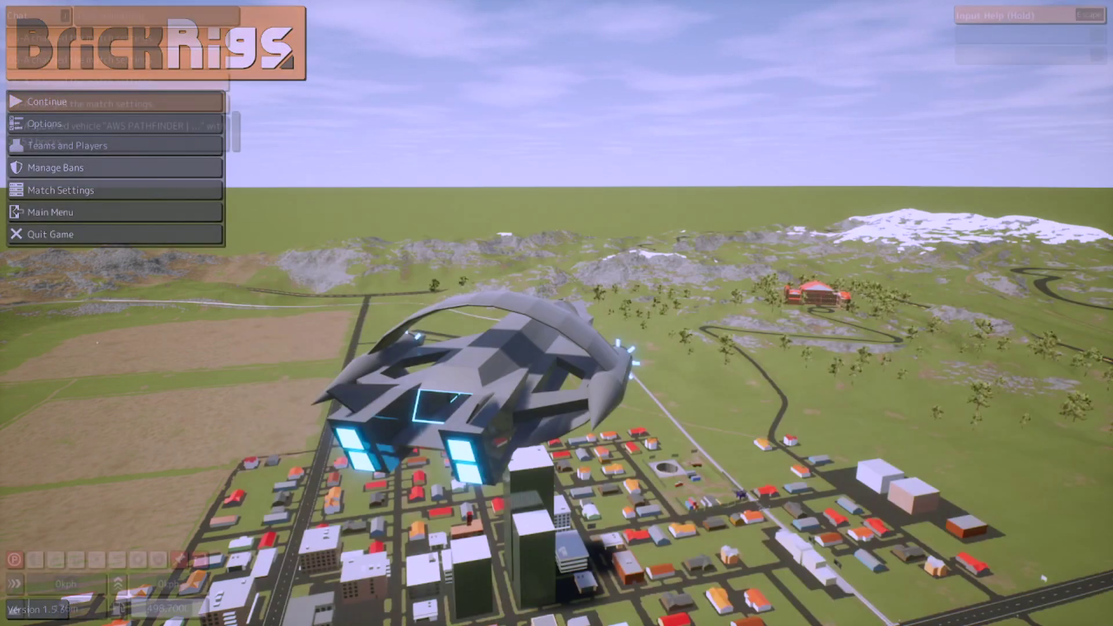
pyautogui.press('Escape')
# - Turn on the spacecraft's beacon lights and fly it forward away from the city
pyautogui.press('p')
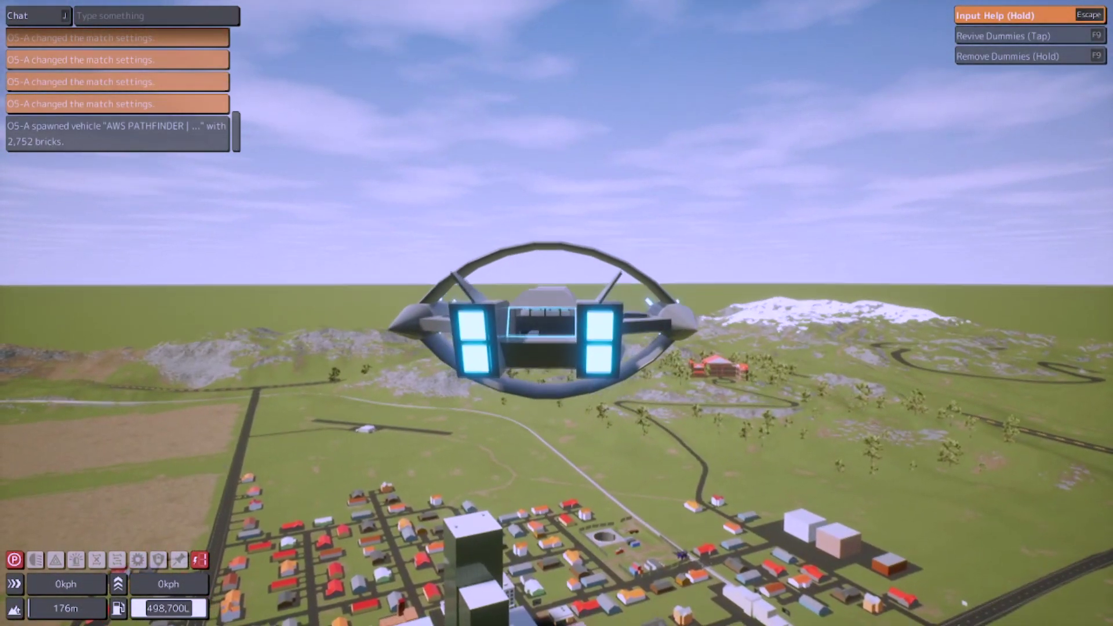
pyautogui.press('b')
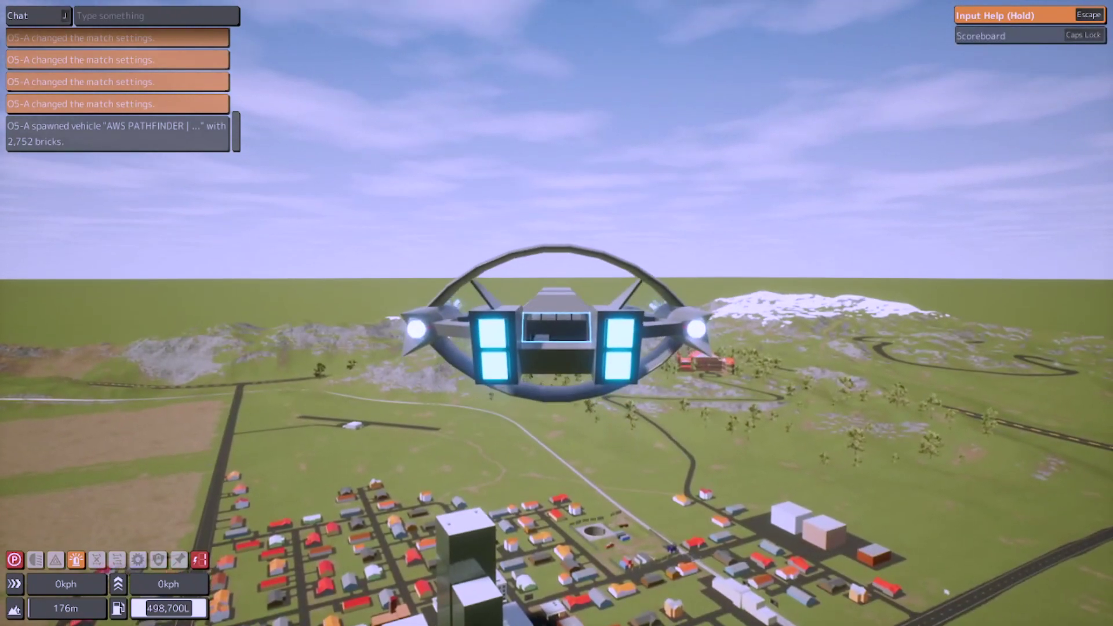
pyautogui.press('w')
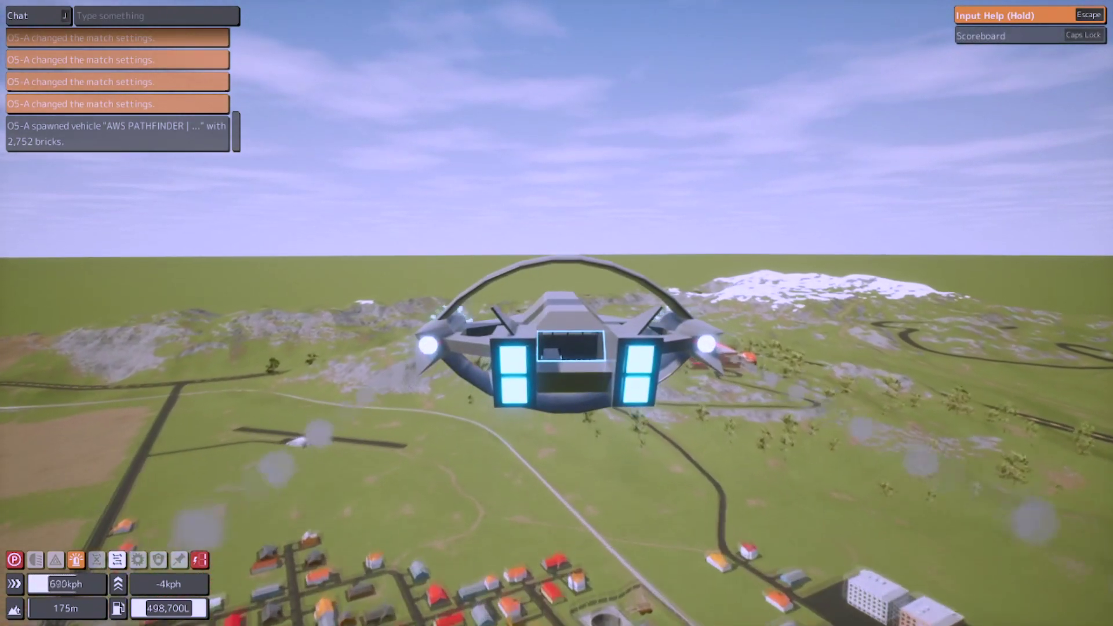
# - Set Infinite Fuel to No in the match settings and return to the flying spacecraft
pyautogui.press('Escape')
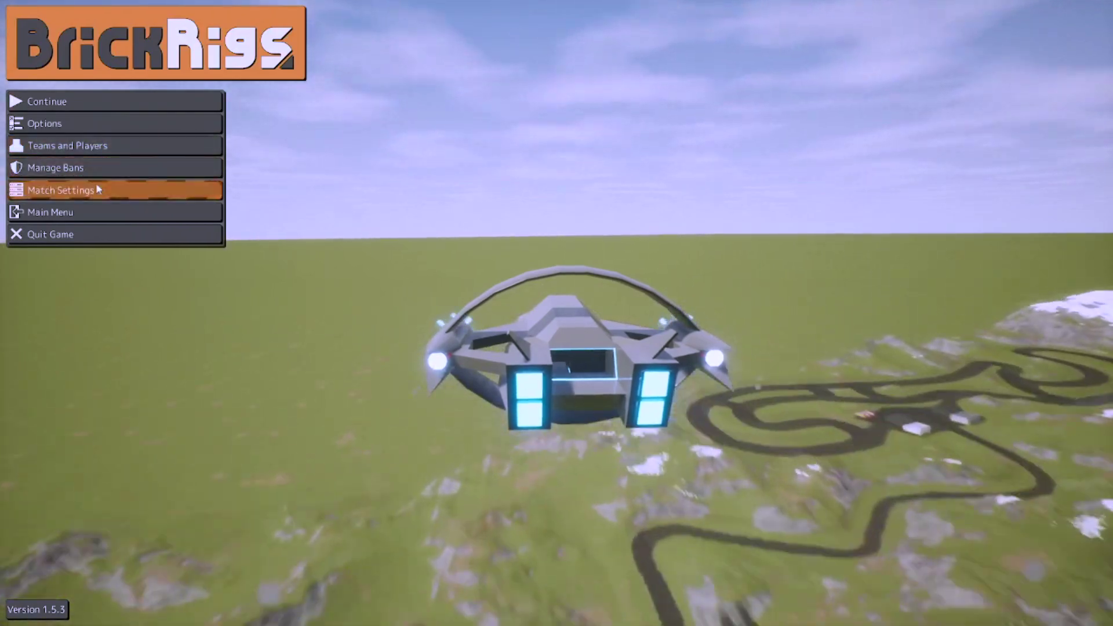
pyautogui.click(95, 184)
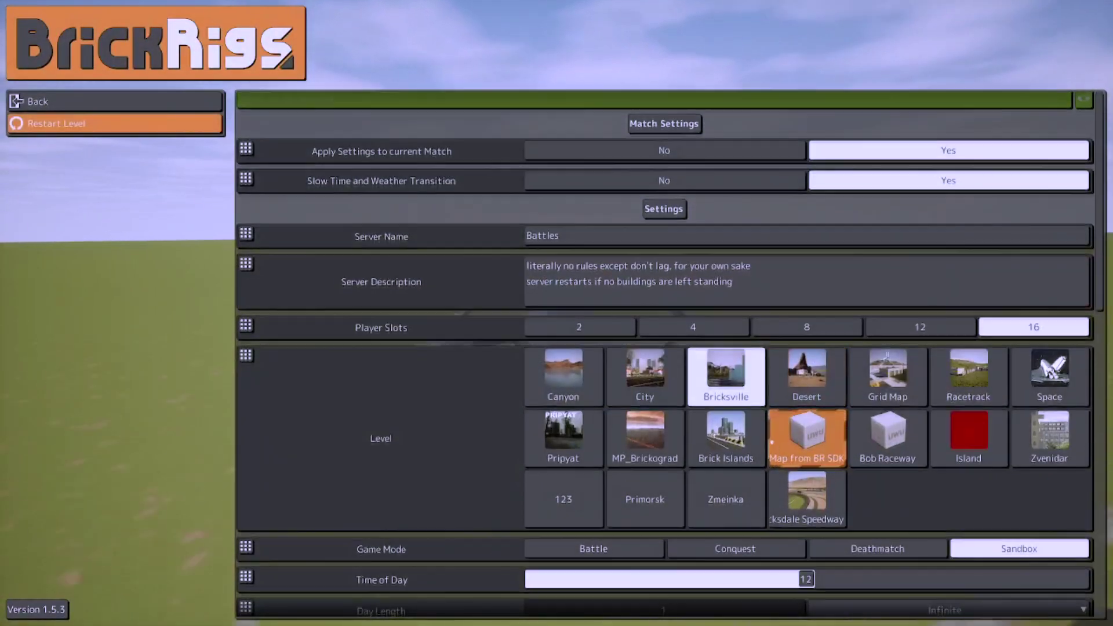
pyautogui.scroll(-10, 785, 337)
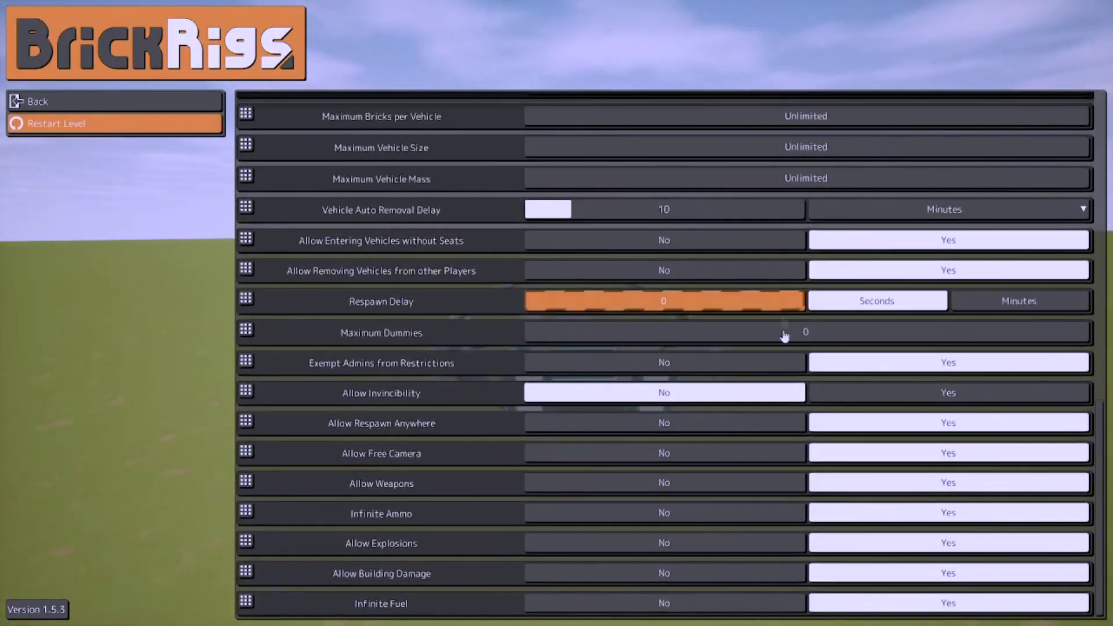
pyautogui.click(695, 603)
pyautogui.press('Escape')
pyautogui.press('Escape')
pyautogui.press('Escape')
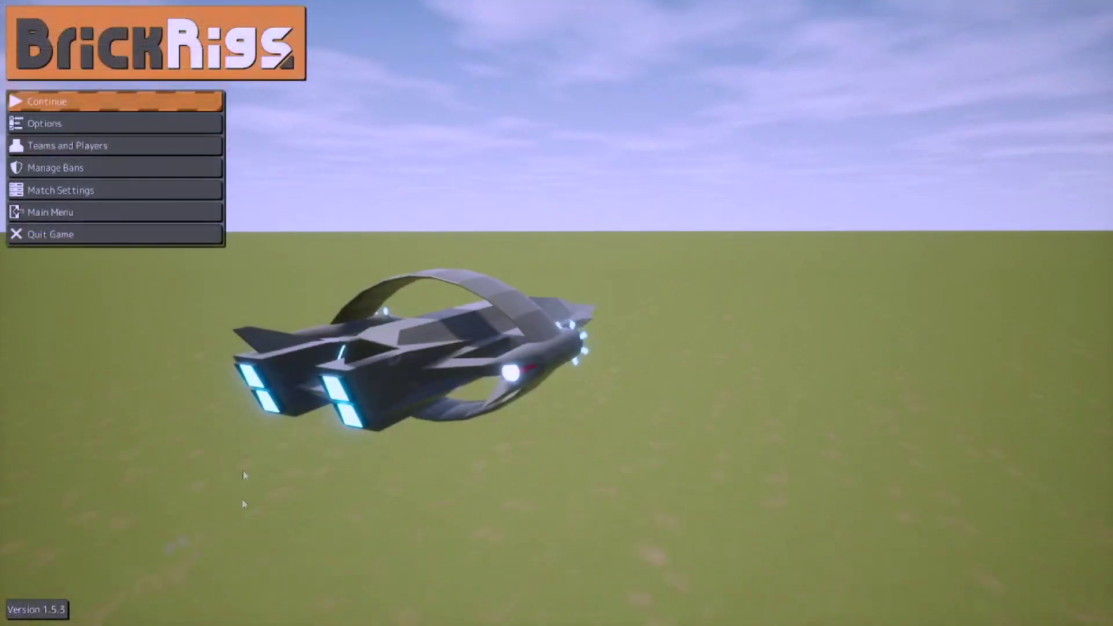
pyautogui.press('Escape')
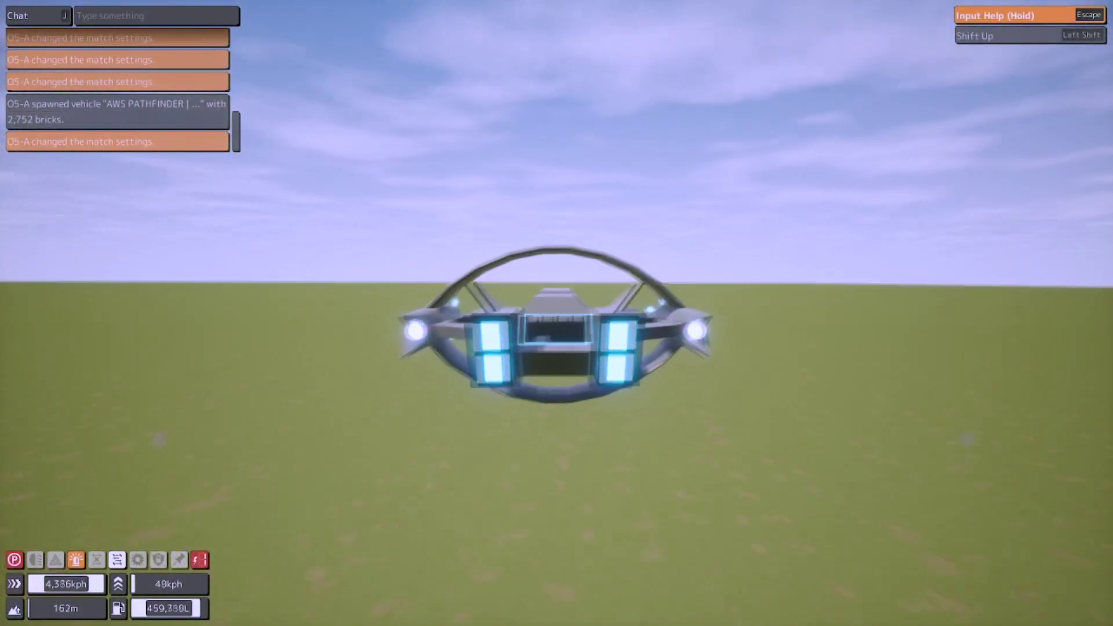
# - Steer the spacecraft at high speed to observe its fuel consumption, and go back through the game menu
pyautogui.press('d')
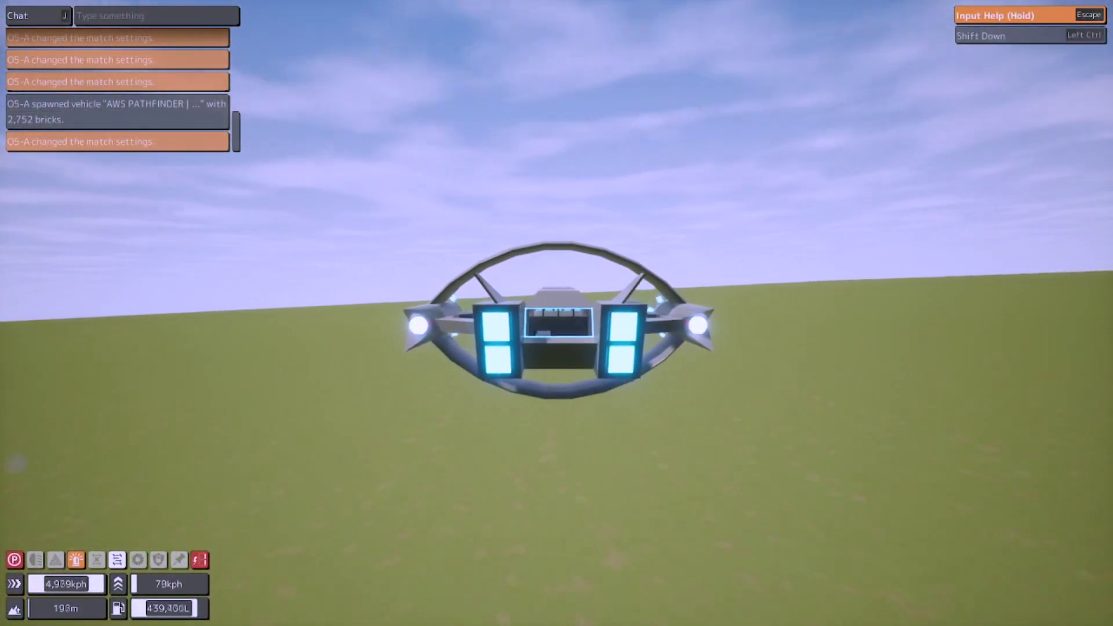
pyautogui.press('Escape')
pyautogui.press('Escape')
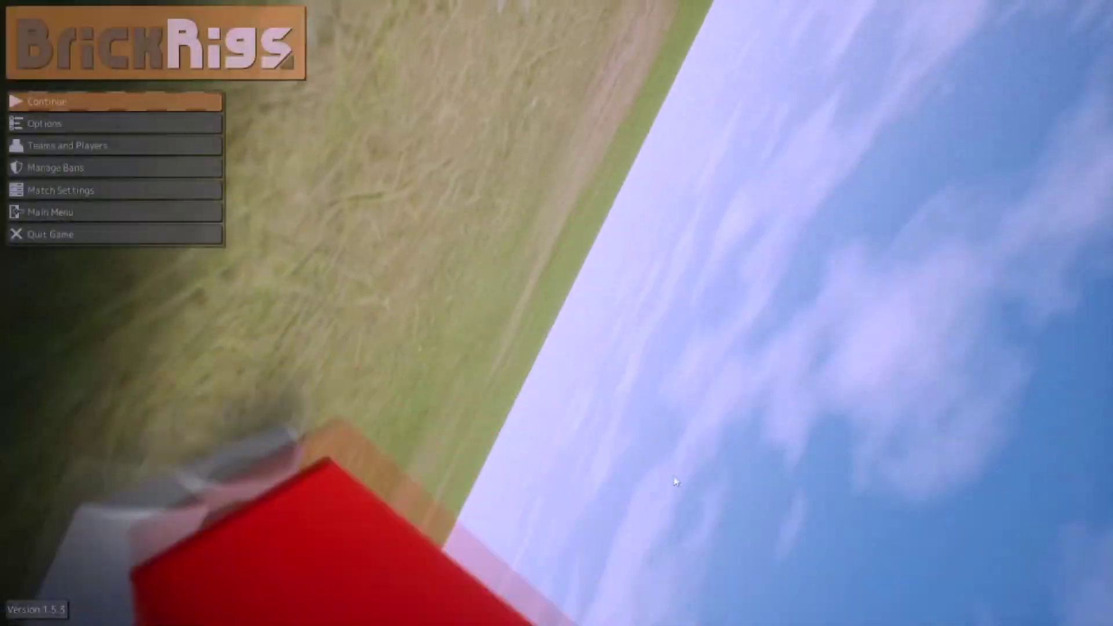
pyautogui.press('Escape')
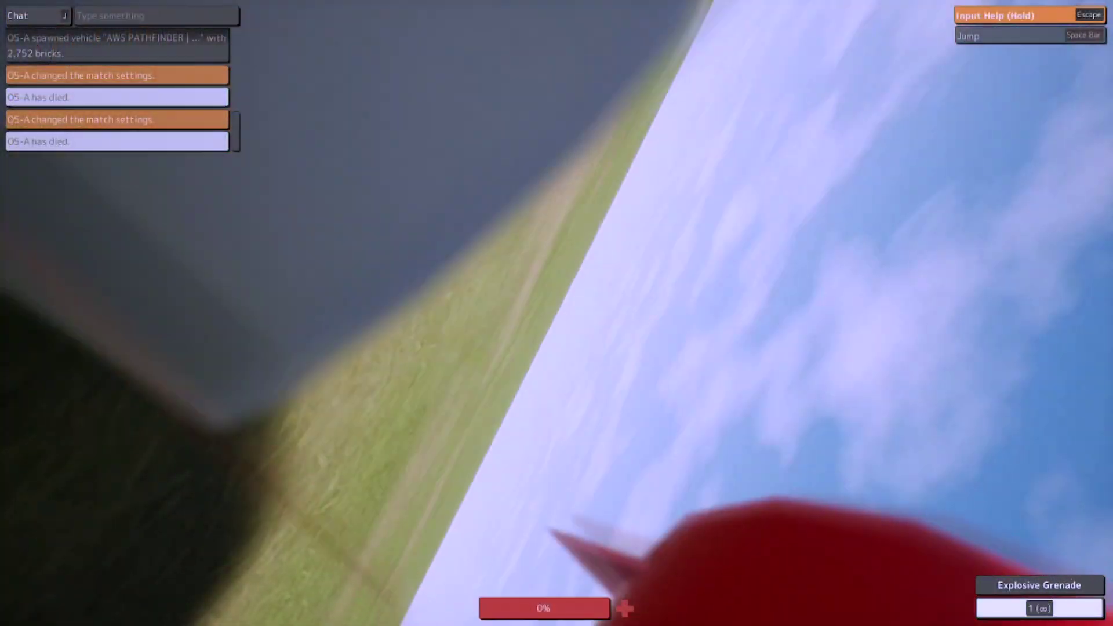